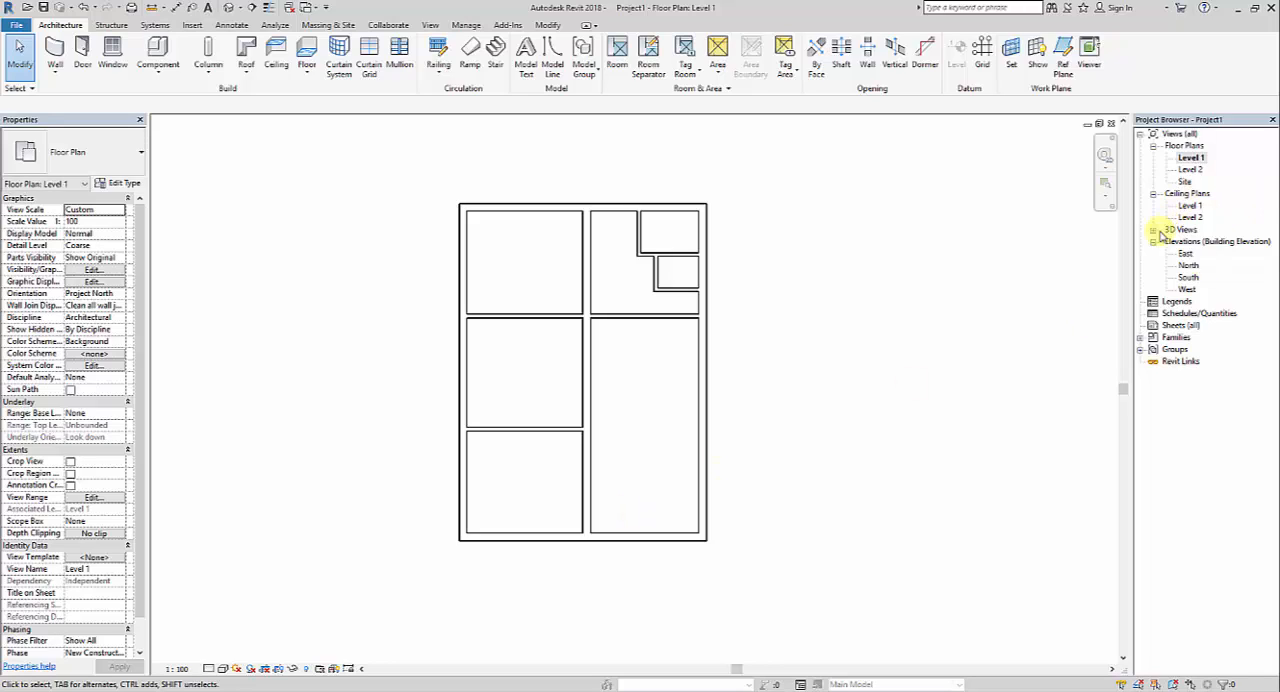
# Examine the walls in the 3D view and return to the Level 1 floor plan
pyautogui.click(1153, 231)
pyautogui.doubleClick(1185, 241)
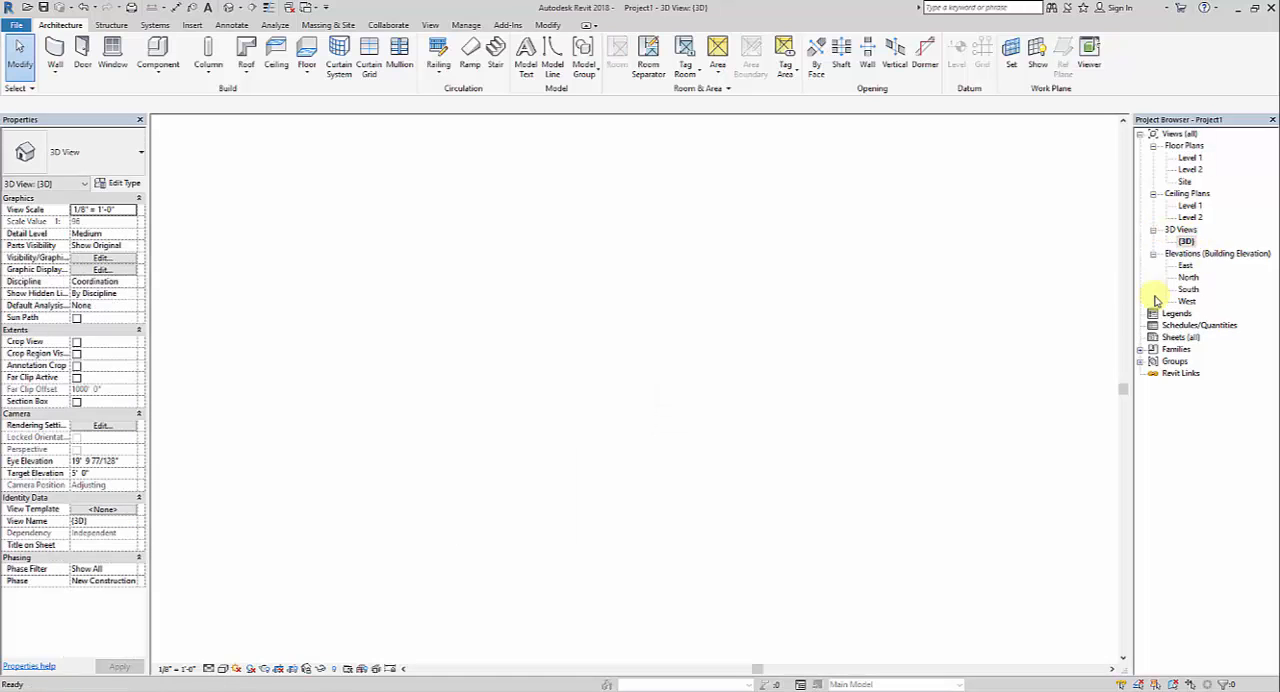
pyautogui.moveTo(745, 488); pyautogui.dragTo(762, 500, button='middle')
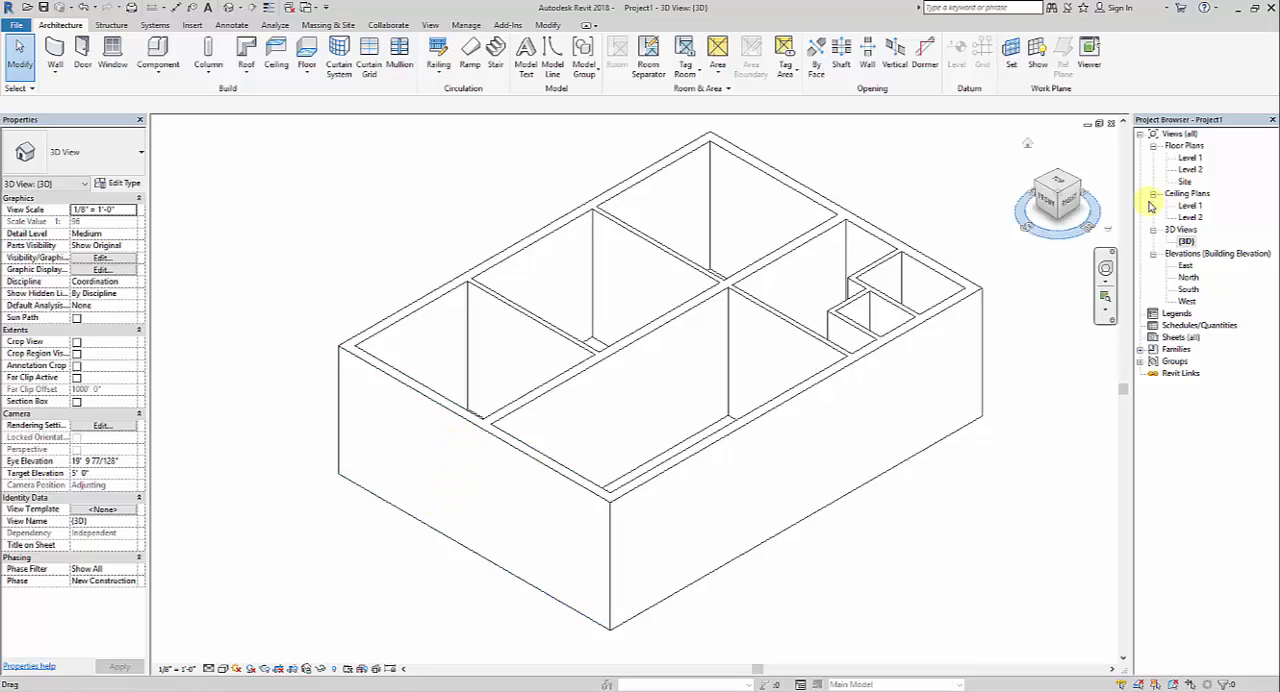
pyautogui.doubleClick(1190, 158)
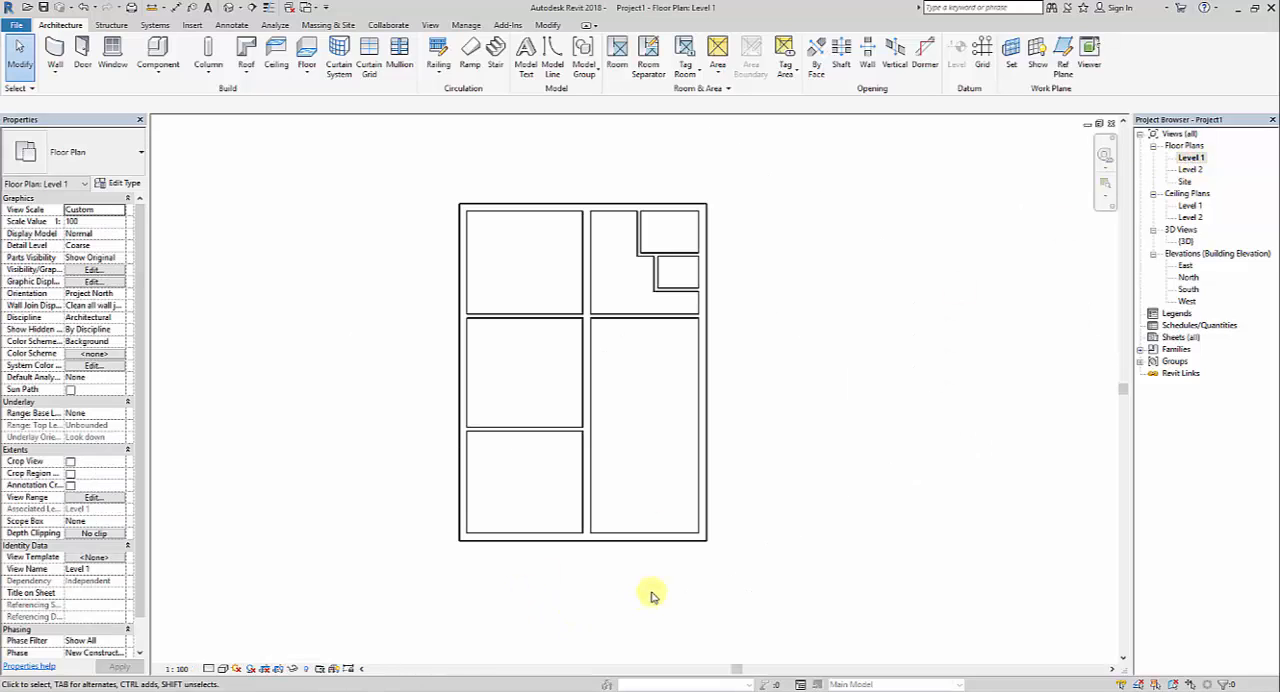
pyautogui.moveTo(652, 597); pyautogui.dragTo(624, 592, button='middle')
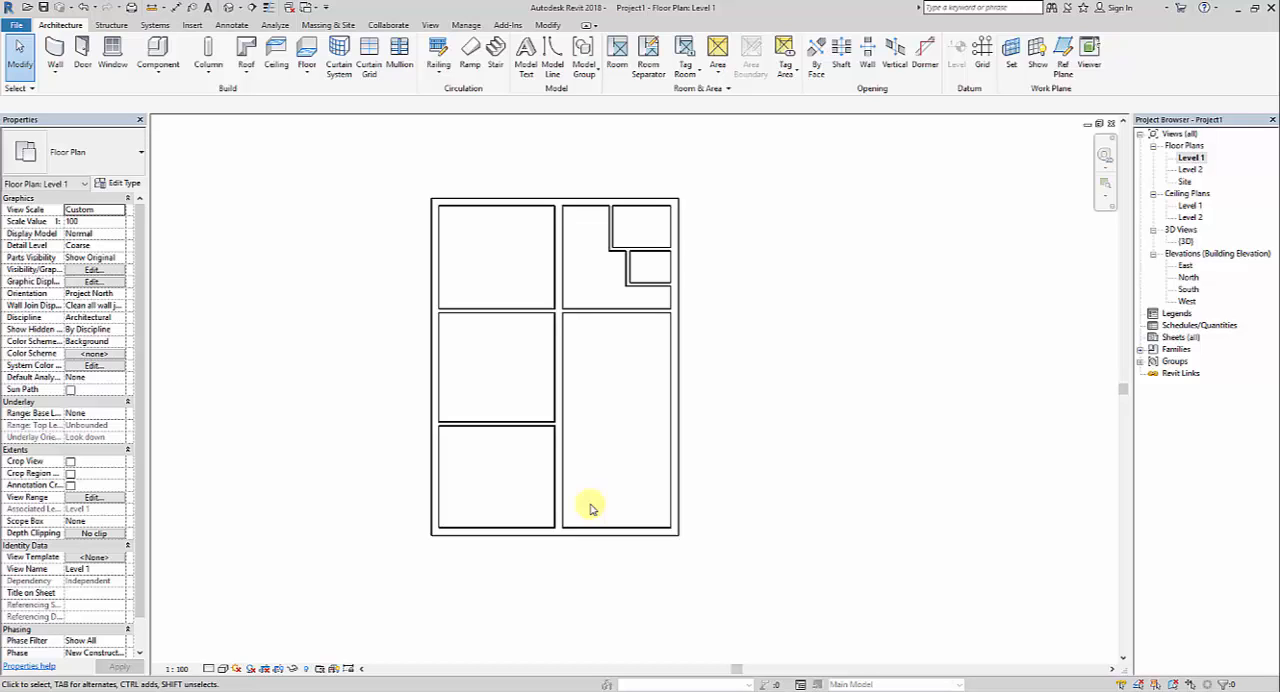
# Start the Door command and open the Metric Library's Doors folder for loading a family
pyautogui.click(84, 52)
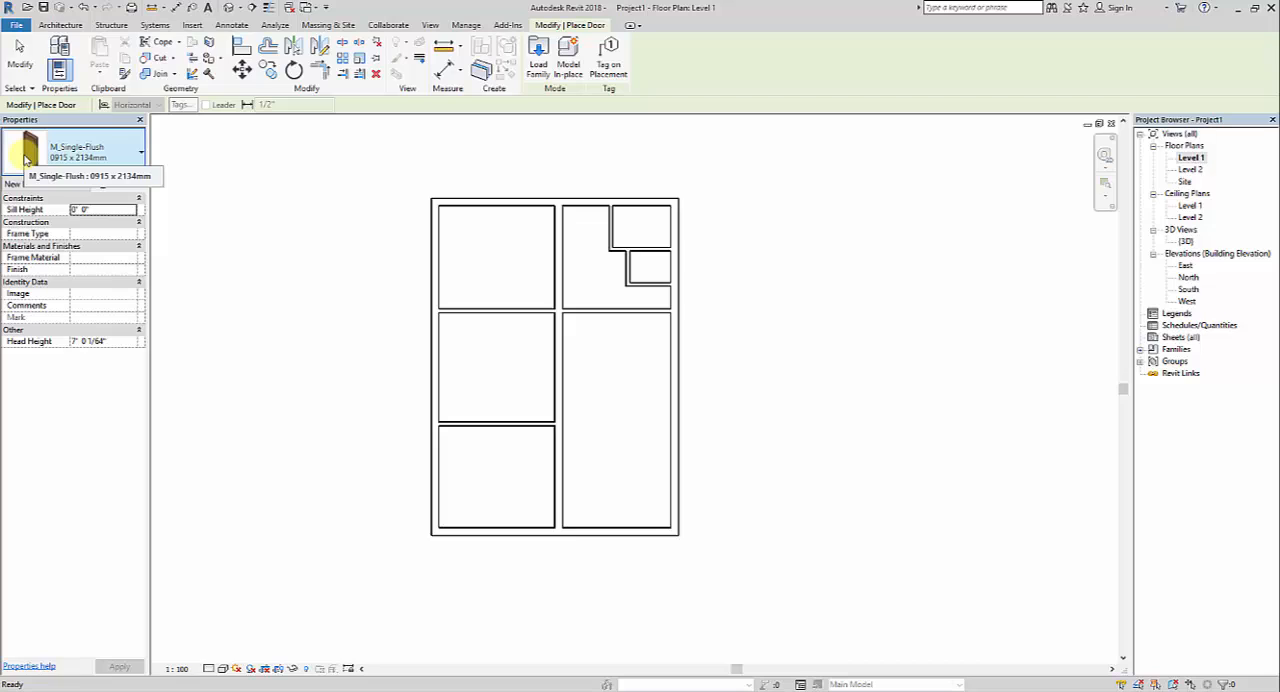
pyautogui.moveTo(25, 160)
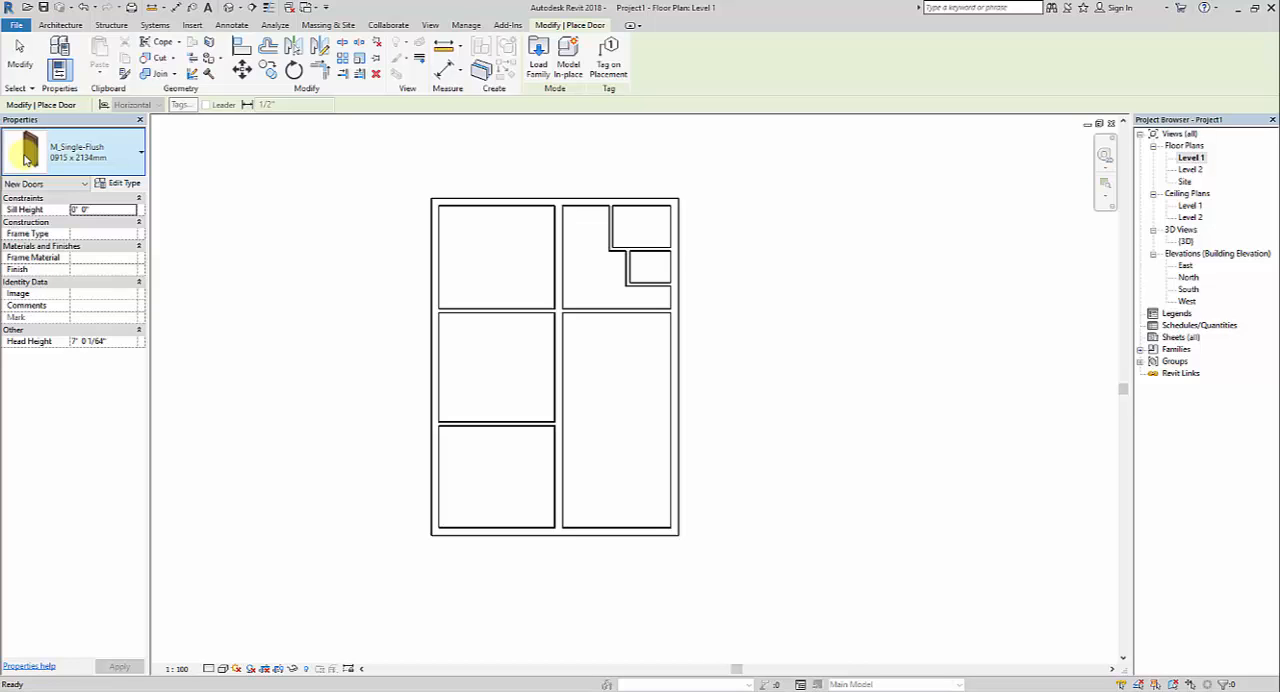
pyautogui.click(535, 70)
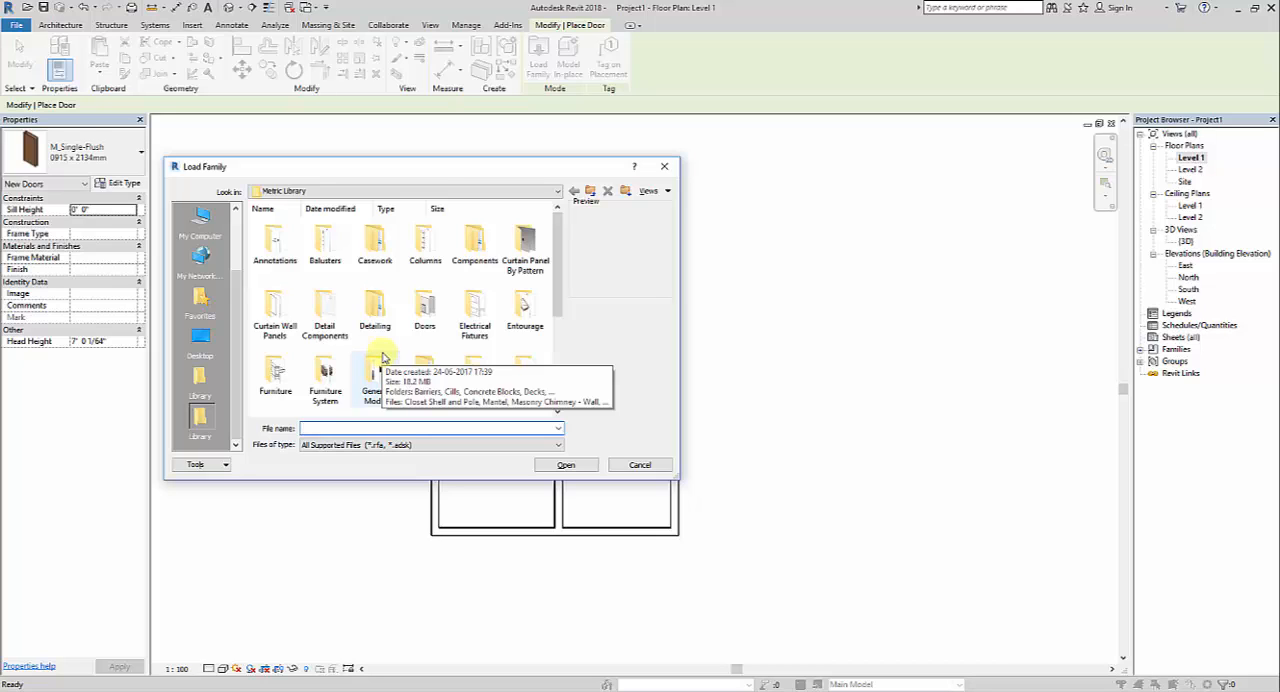
pyautogui.click(426, 318)
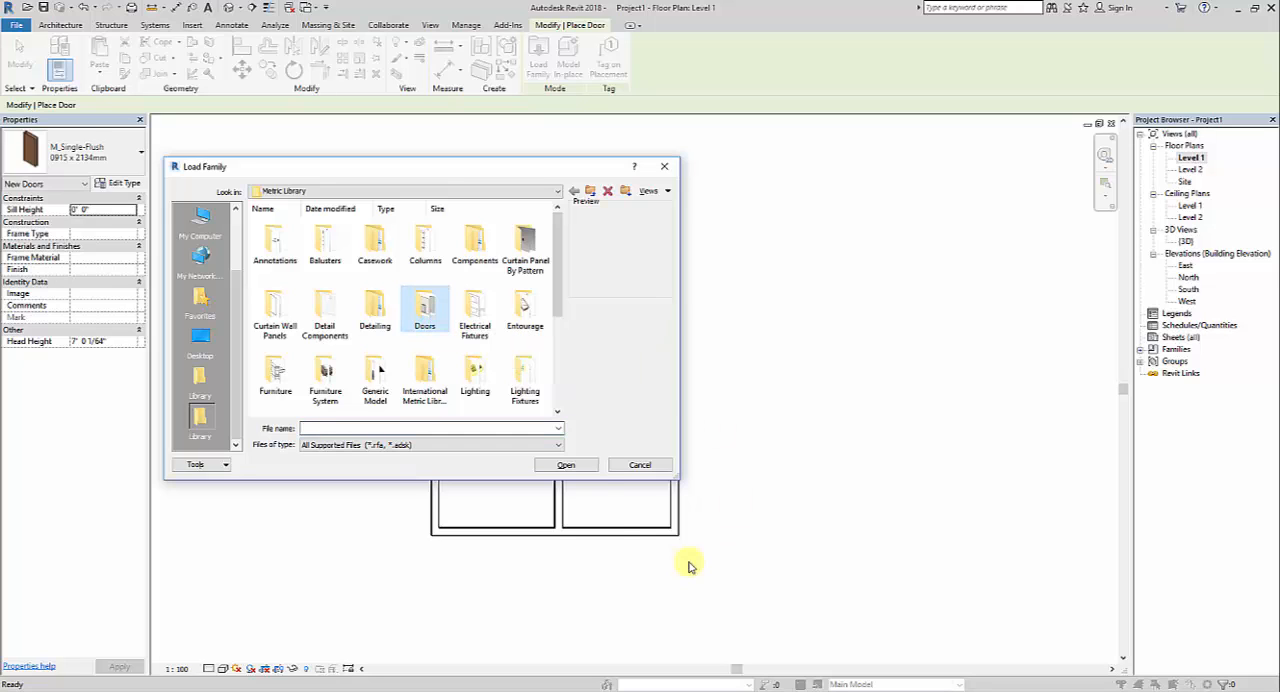
pyautogui.click(580, 466)
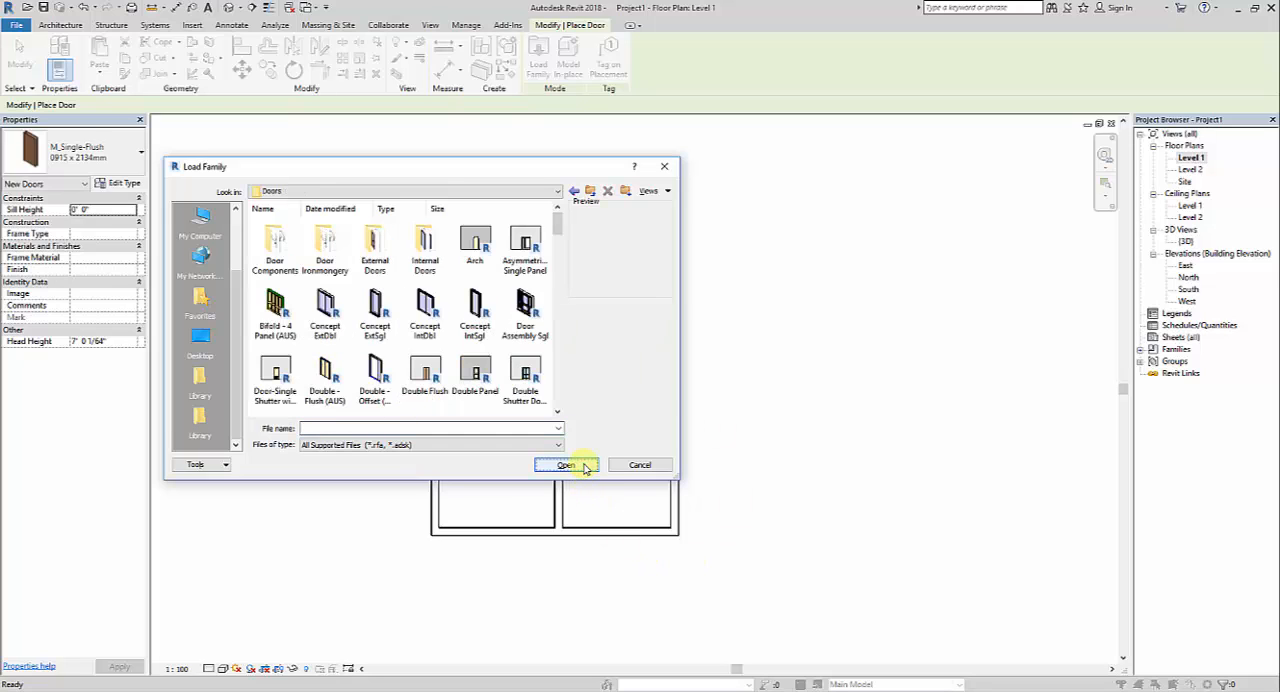
# Find the ExtSgl w Side Panel door family in the Doors folder and load it into the project
pyautogui.moveTo(562, 226); pyautogui.dragTo(558, 316)
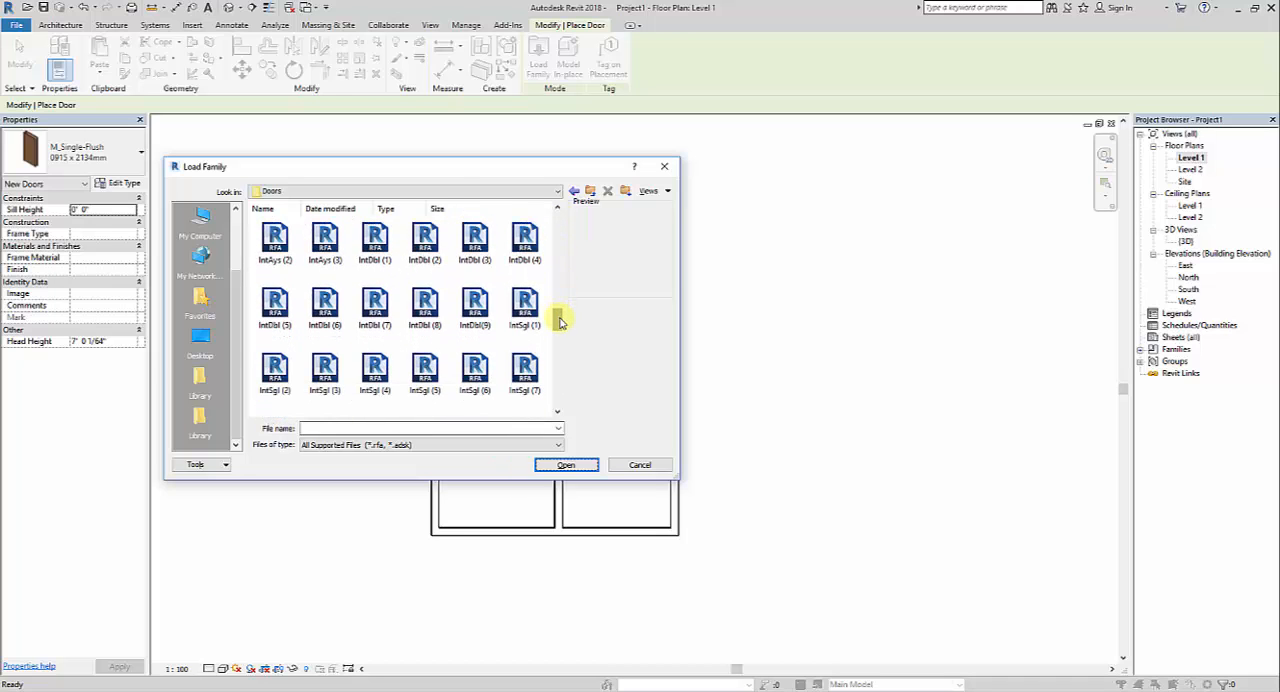
pyautogui.scroll(3, 487, 323)
pyautogui.scroll(3, 487, 323)
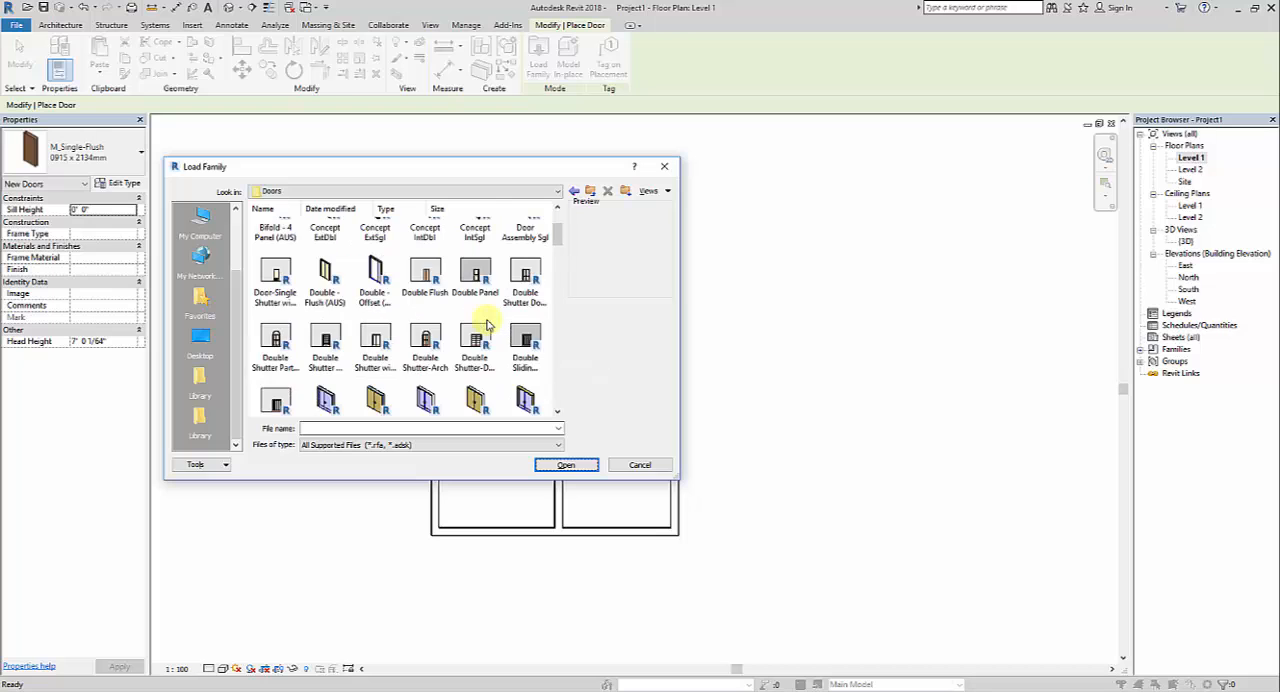
pyautogui.scroll(-6, 487, 323)
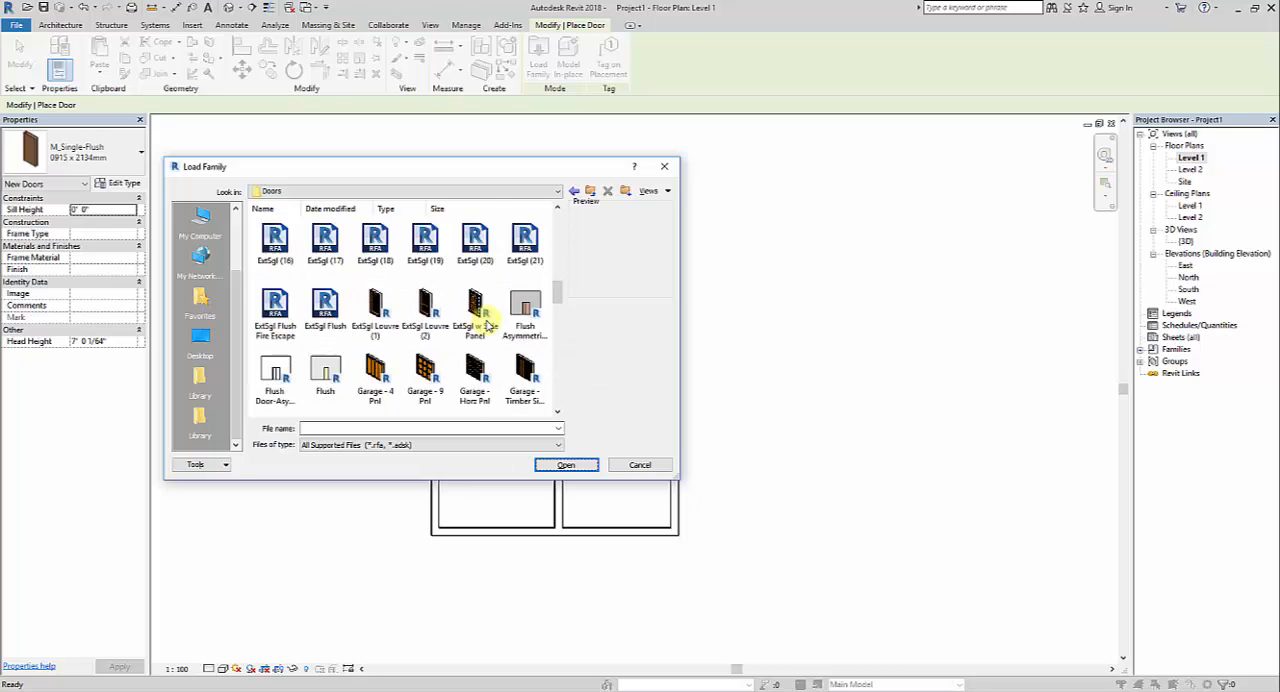
pyautogui.scroll(-6, 490, 330)
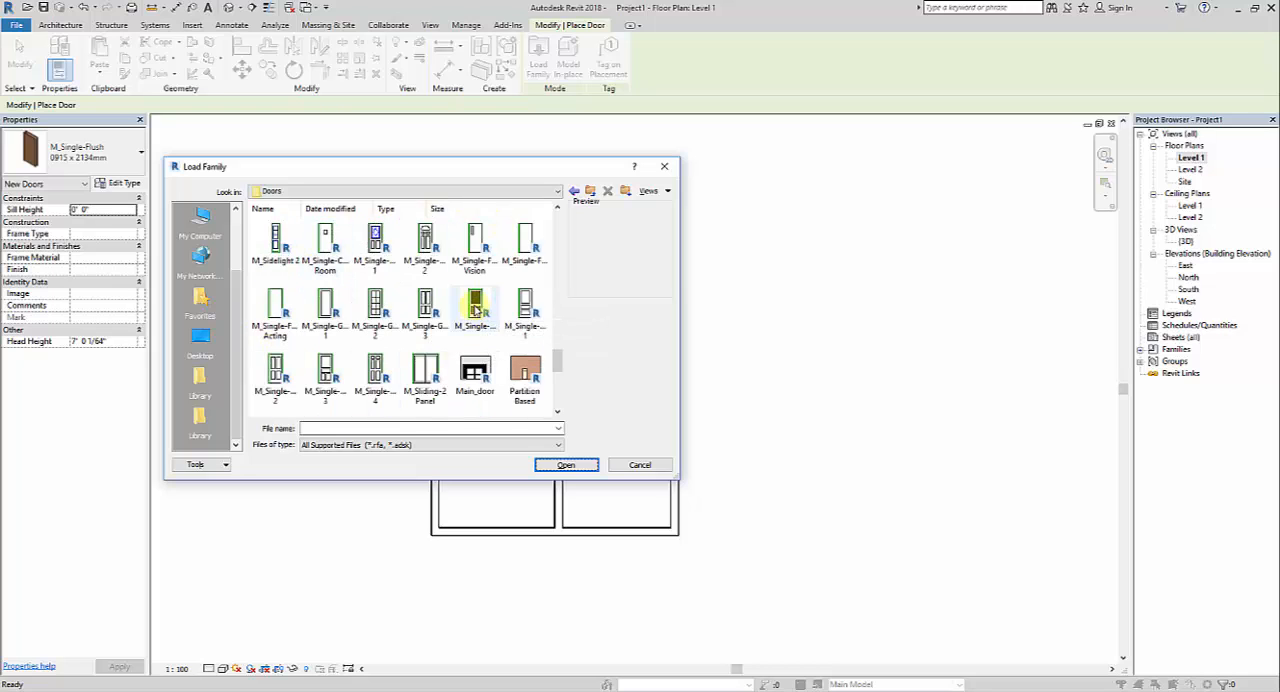
pyautogui.scroll(6, 290, 330)
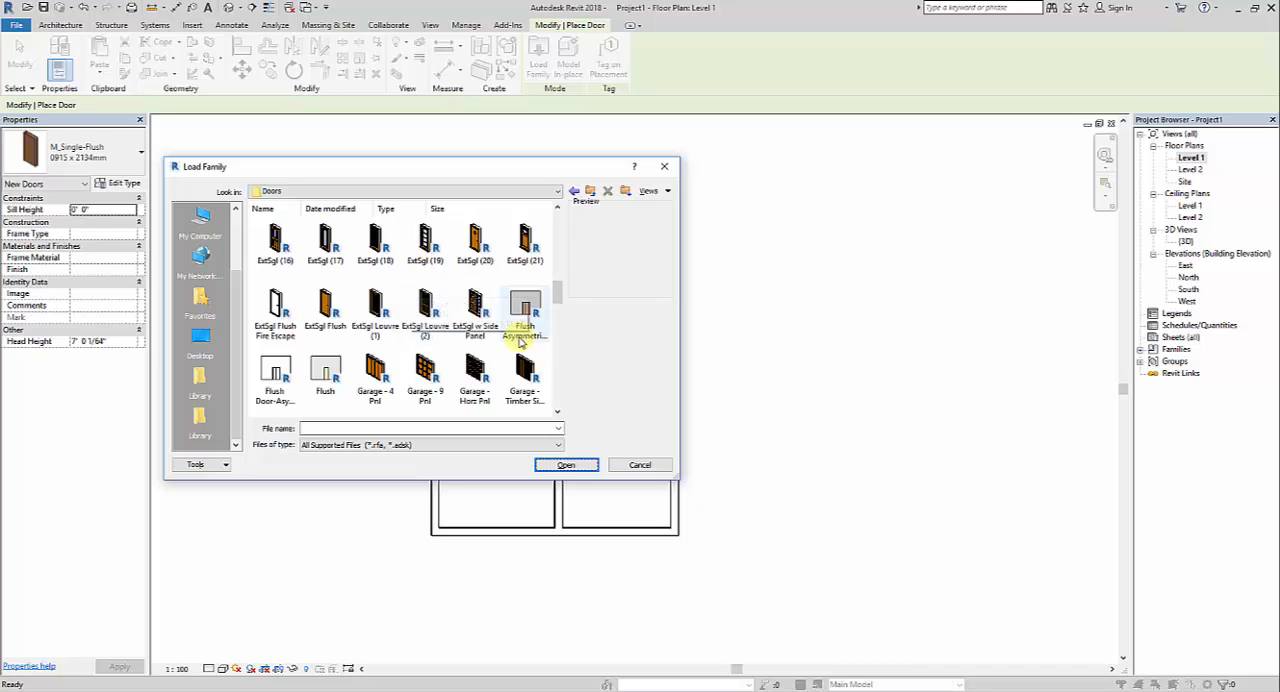
pyautogui.click(484, 318)
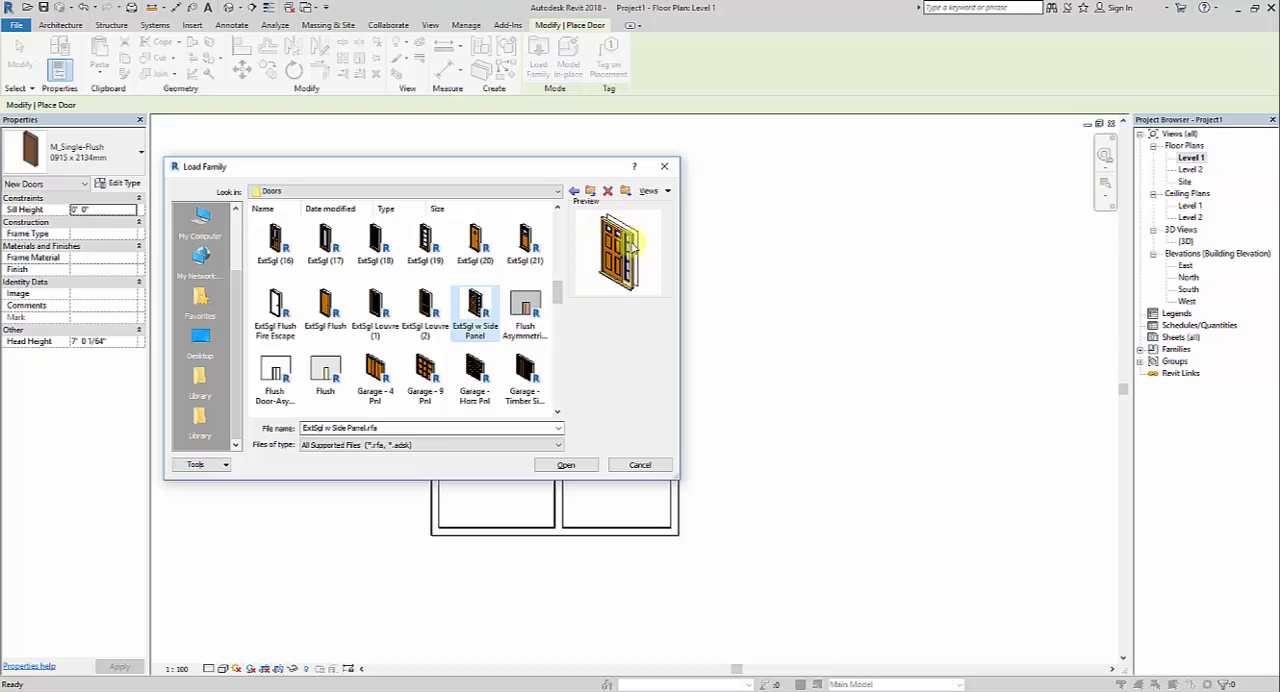
pyautogui.click(566, 465)
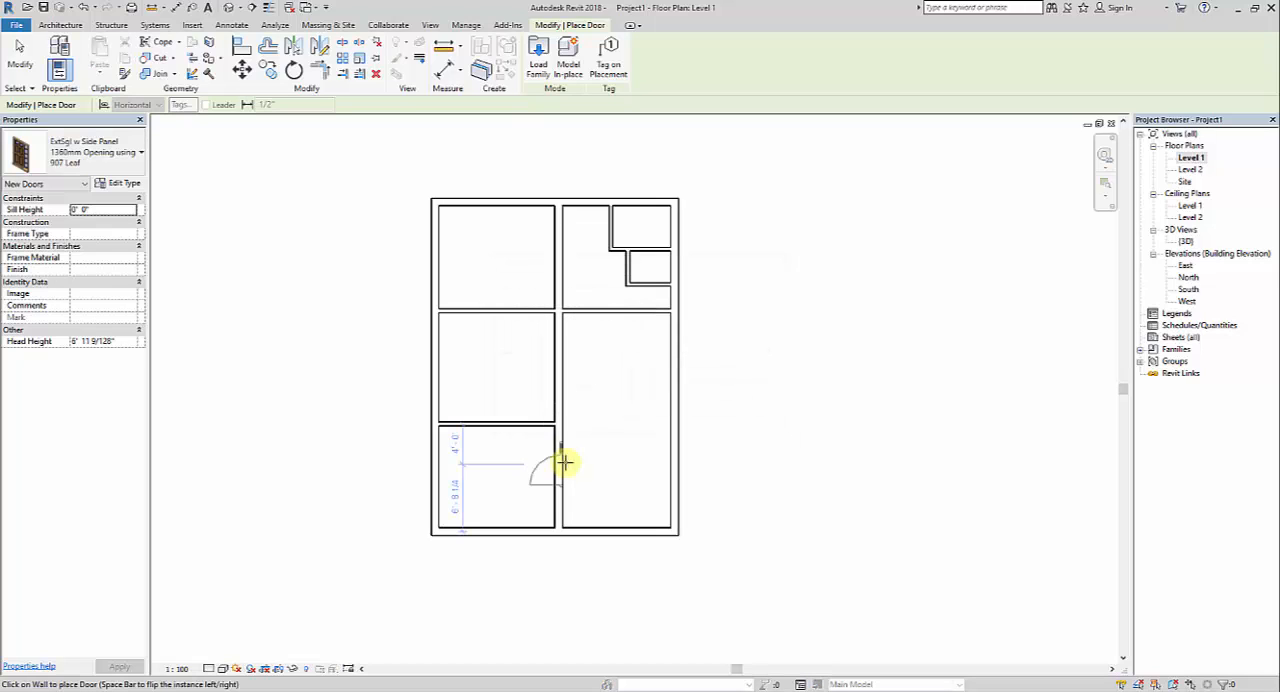
# Place the side-panel door in the large room's lower exterior wall, about 3'-0" from the right corner, swinging inward and hinged on the right
pyautogui.moveTo(745, 531); pyautogui.dragTo(728, 503, button='middle')
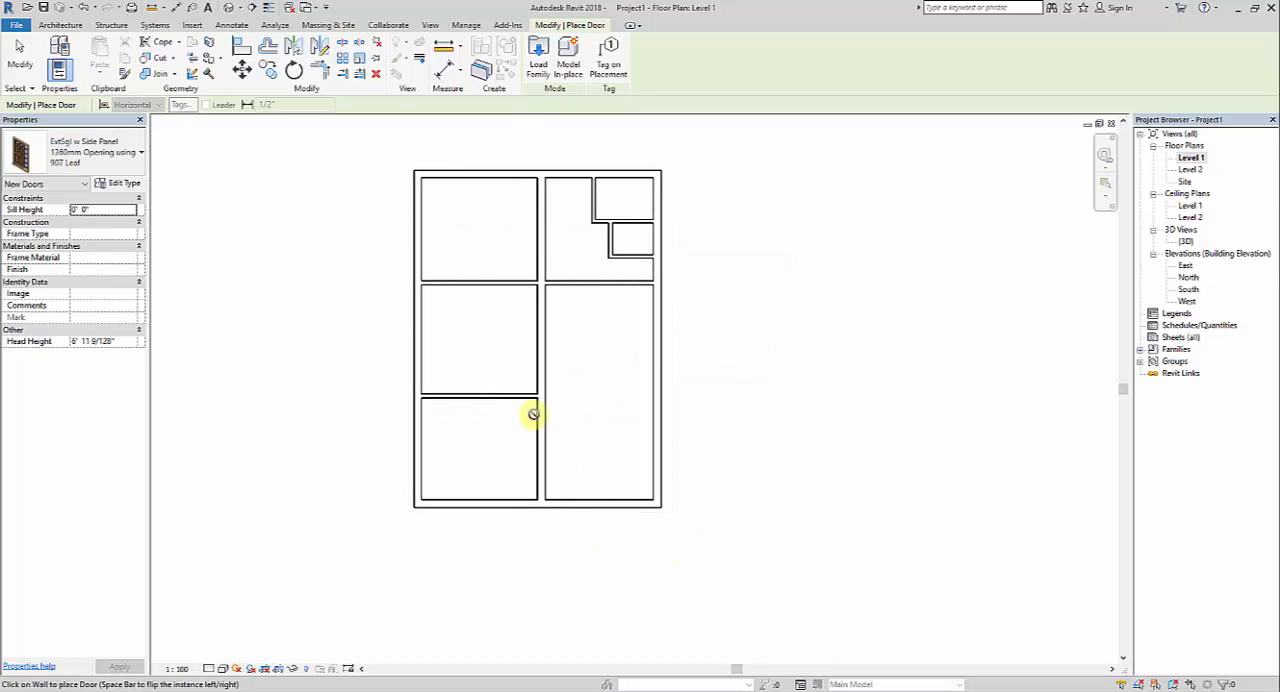
pyautogui.moveTo(605, 404); pyautogui.dragTo(615, 430, button='middle')
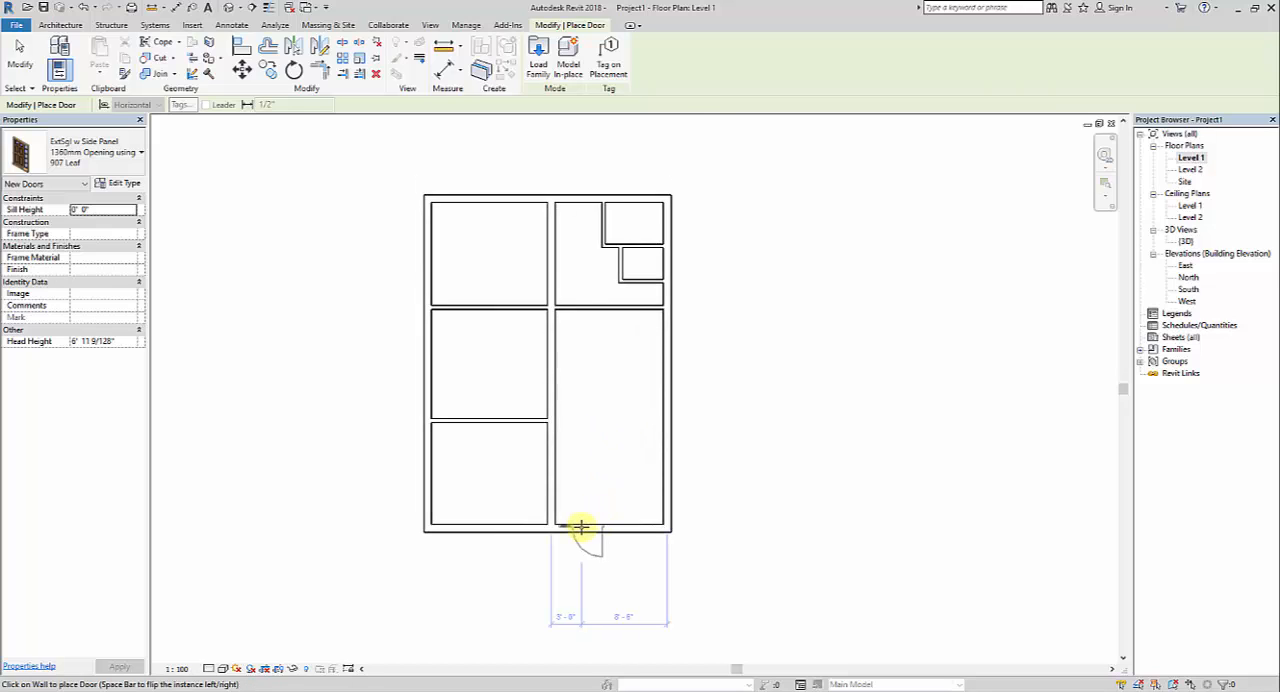
pyautogui.scroll(2, 580, 526)
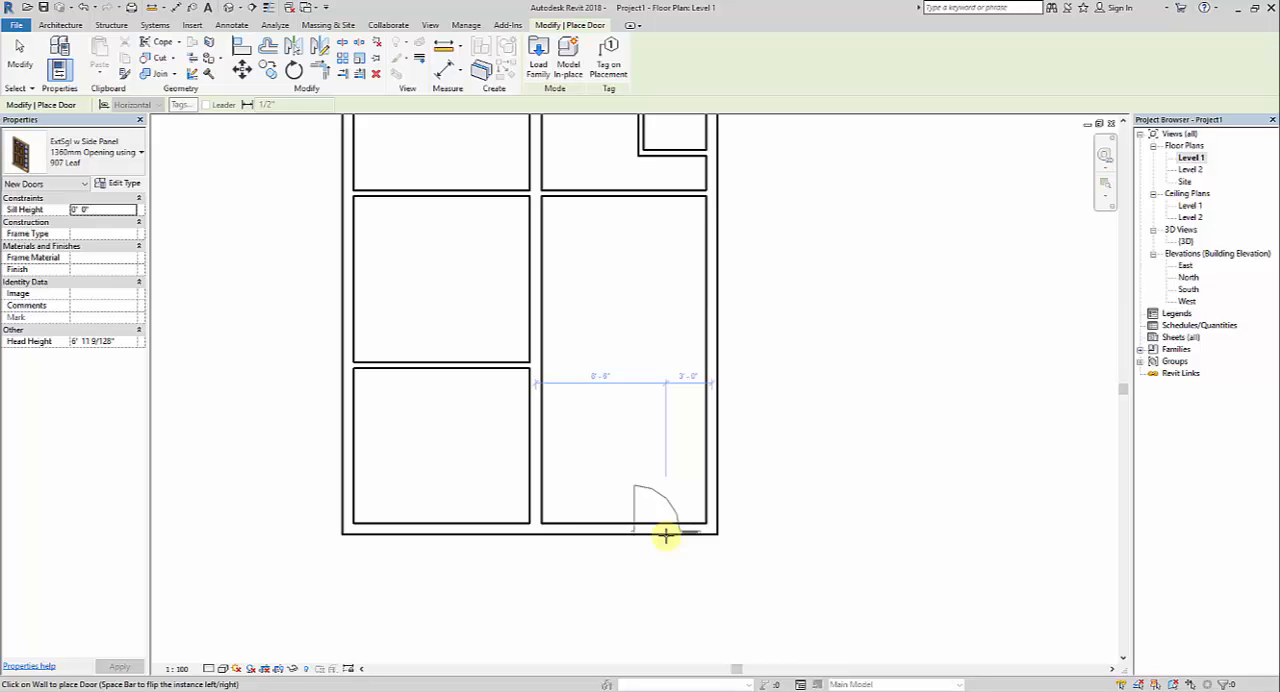
pyautogui.press('space')
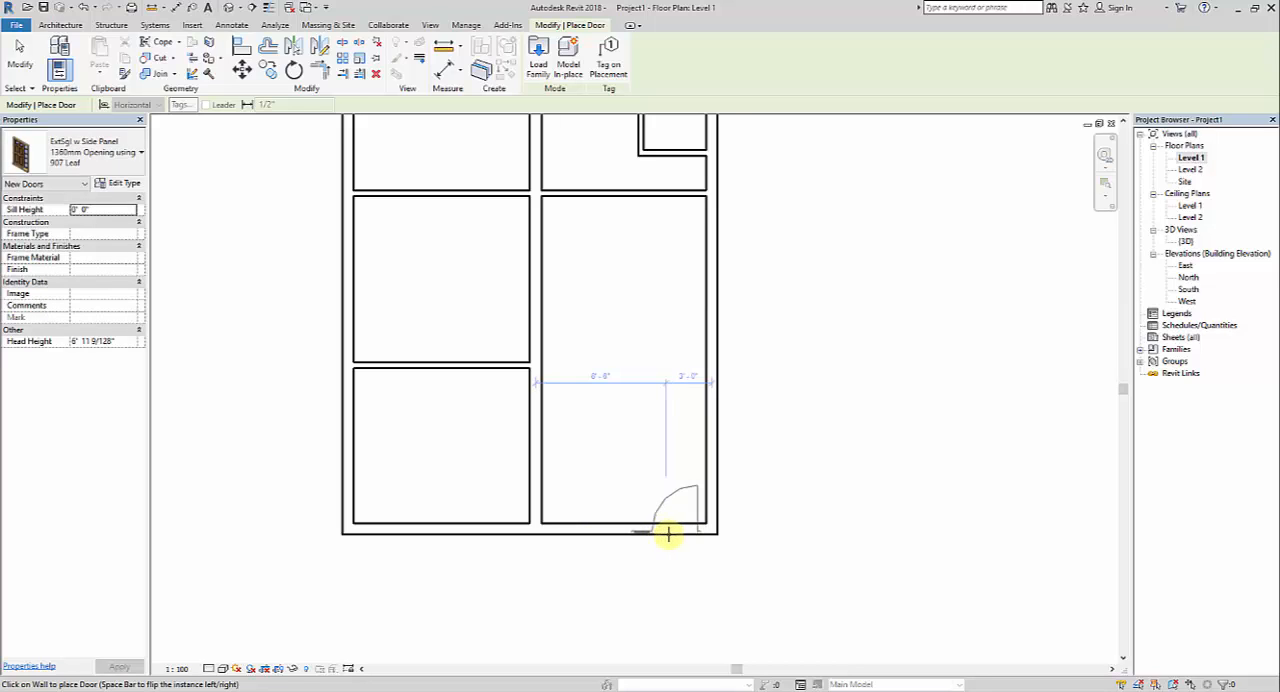
pyautogui.click(670, 530)
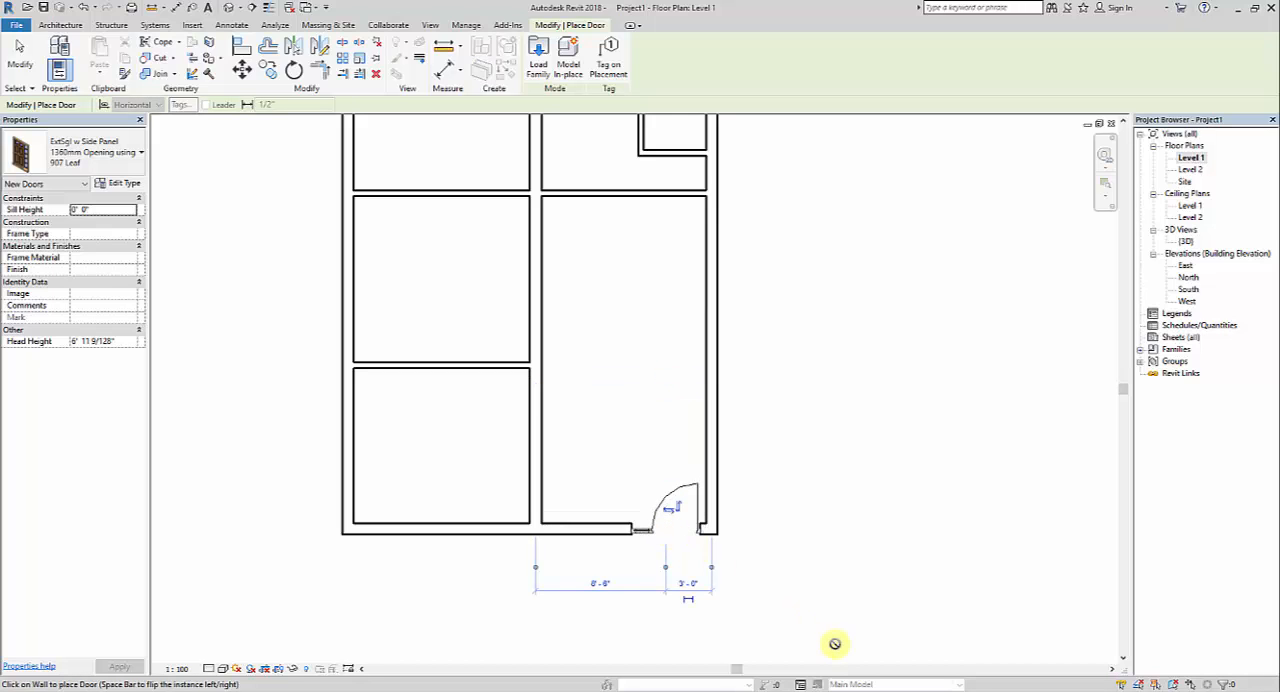
pyautogui.rightClick(758, 316)
pyautogui.click(790, 326)
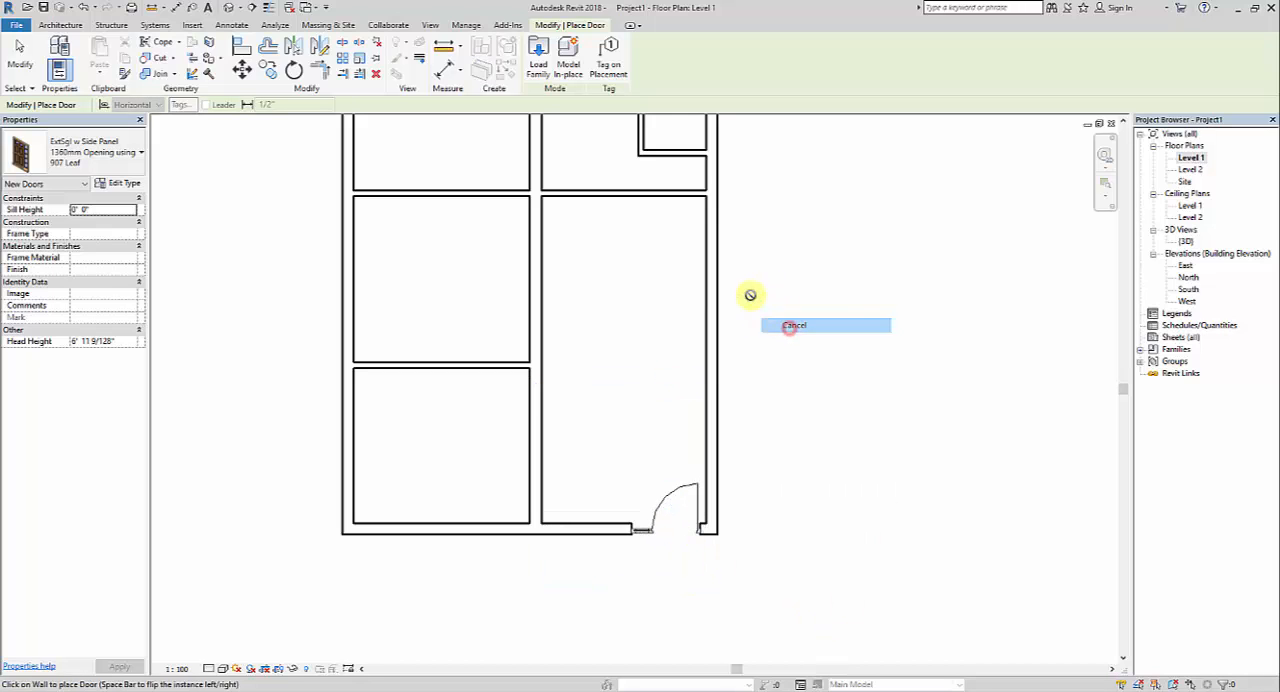
pyautogui.rightClick(757, 294)
pyautogui.click(783, 300)
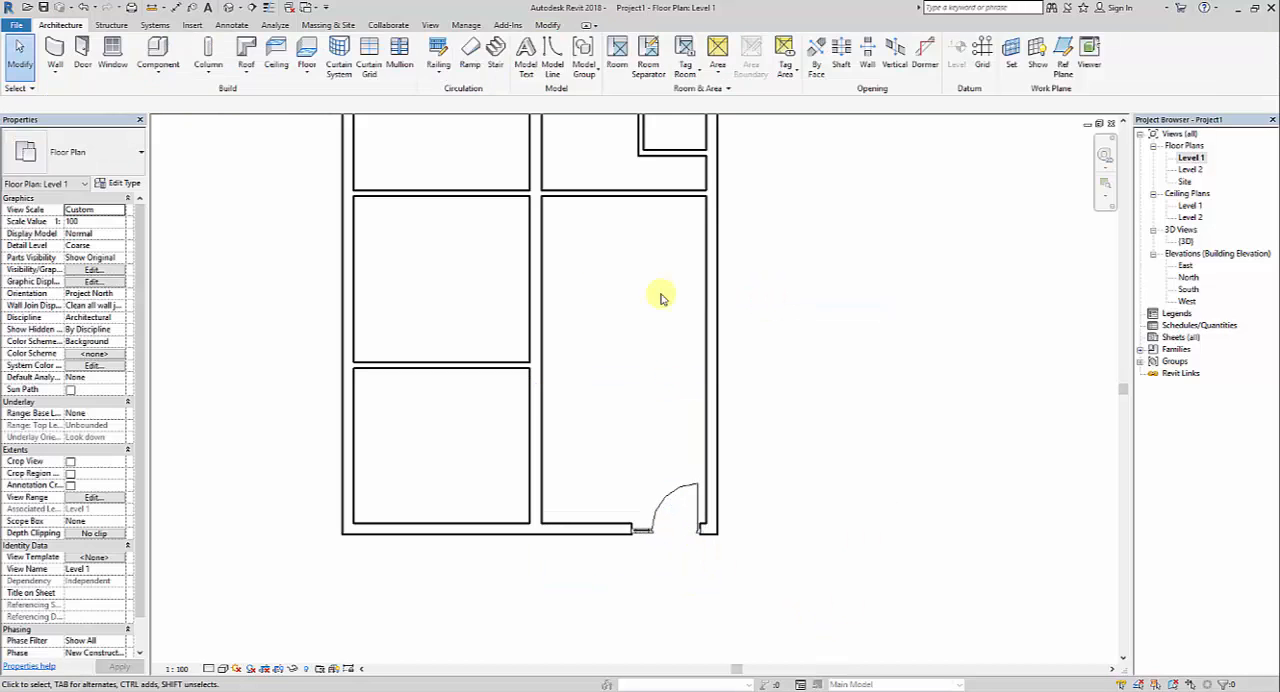
# Open the 3D view, switch to a visual style that shows surface materials, and view the front door
pyautogui.click(229, 7)
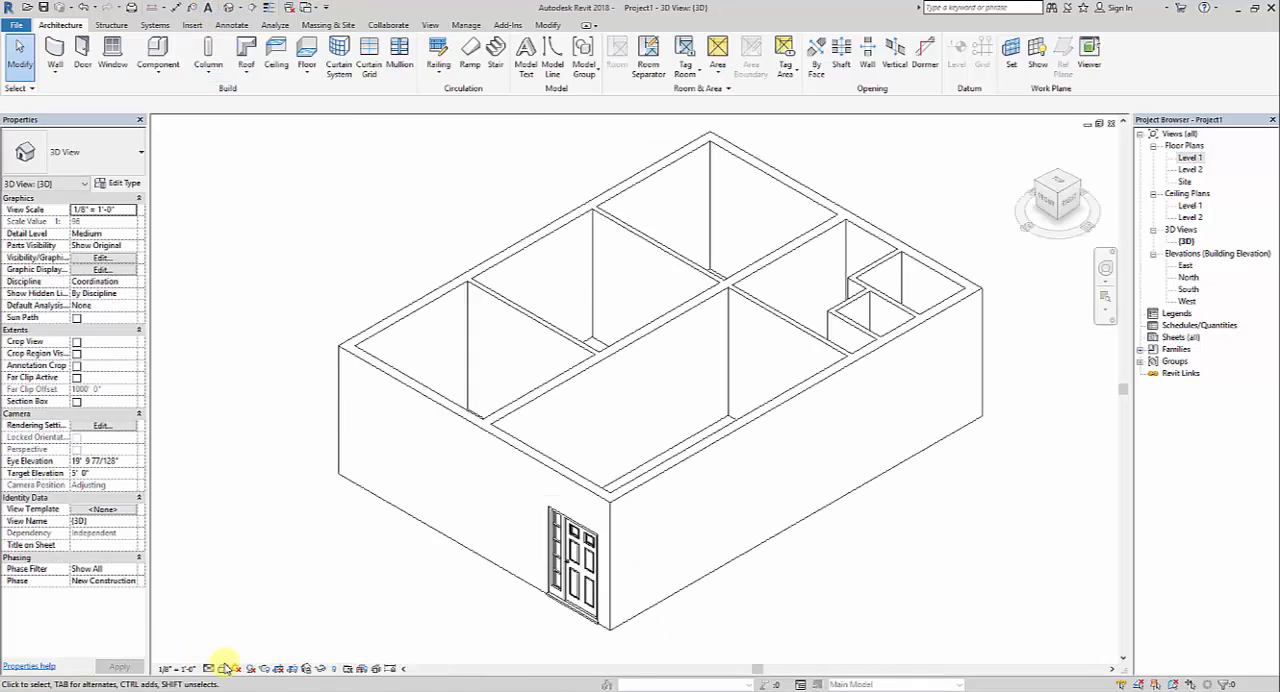
pyautogui.click(223, 668)
pyautogui.click(300, 641)
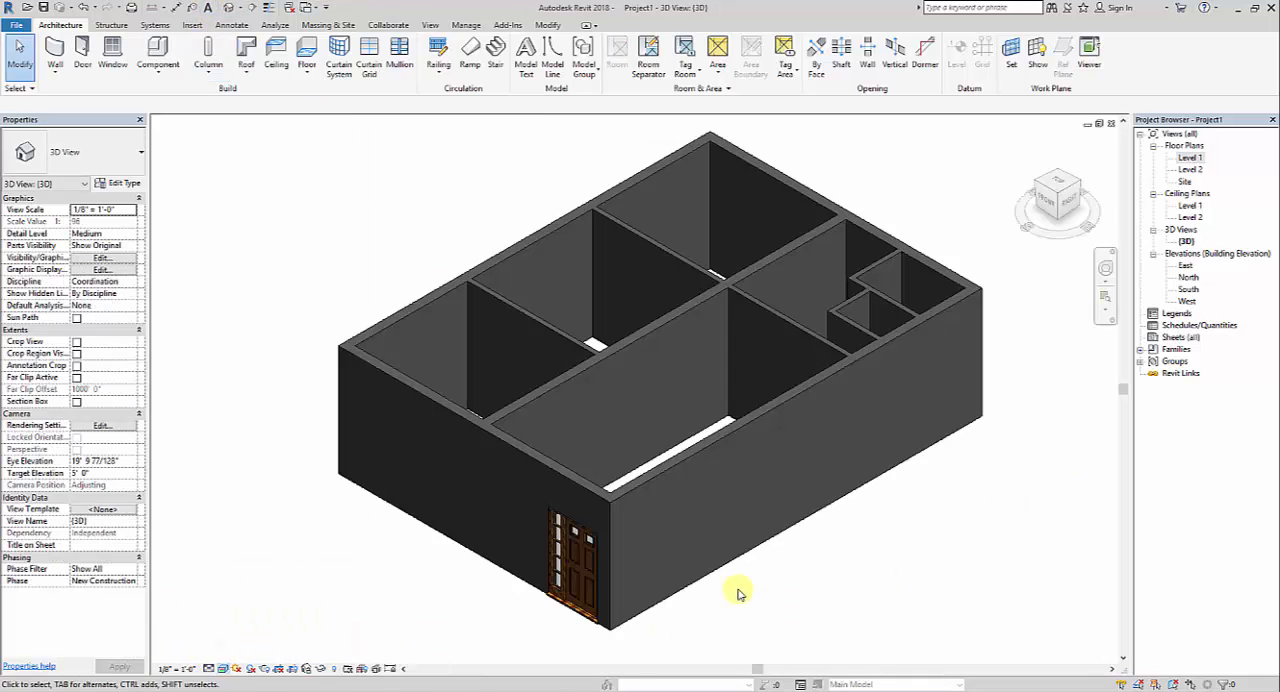
pyautogui.moveTo(571, 574)
pyautogui.keyDown('shift'); pyautogui.mouseDown(button='middle')
pyautogui.moveTo(734, 549)
pyautogui.moveTo(829, 500)
pyautogui.mouseUp(button='middle'); pyautogui.keyUp('shift')
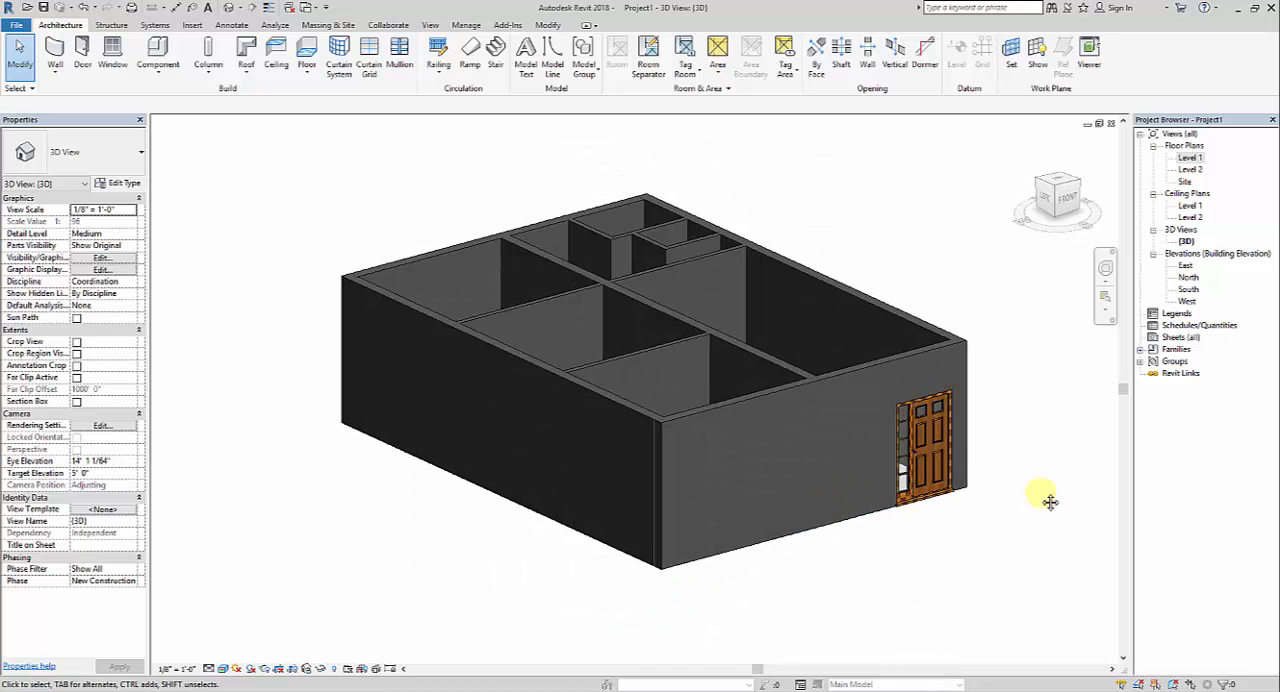
pyautogui.scroll(4, 885, 498)
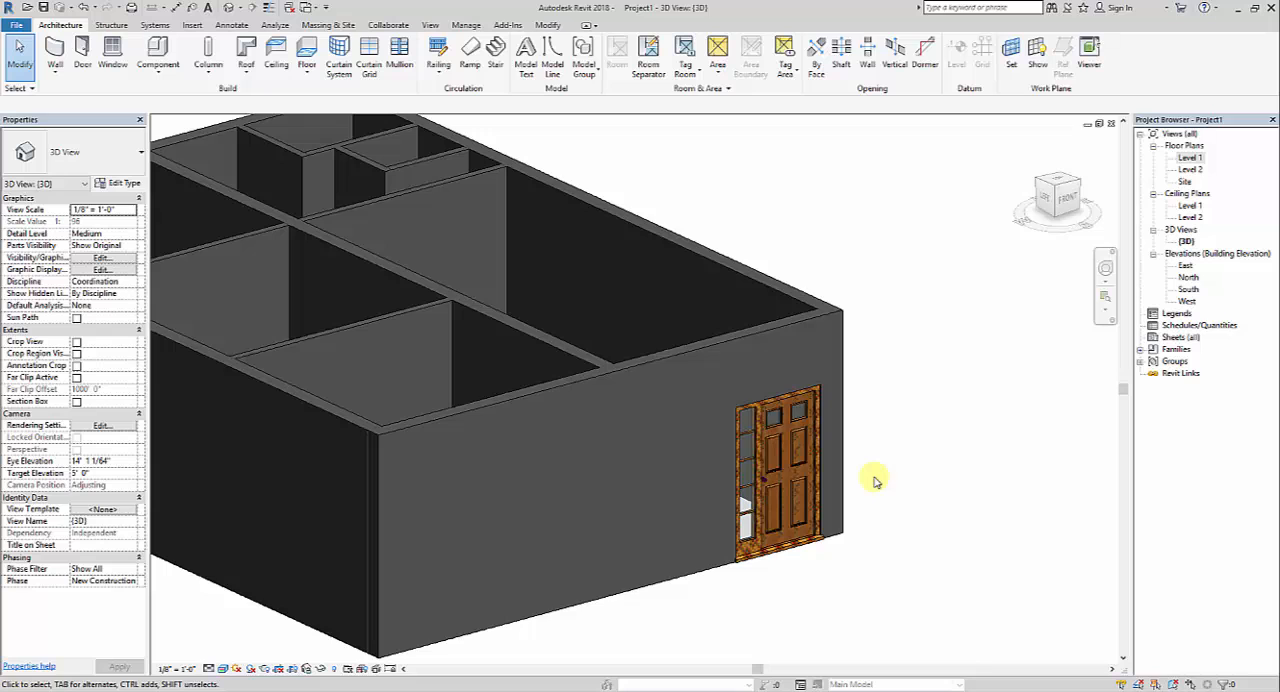
pyautogui.scroll(-4, 900, 488)
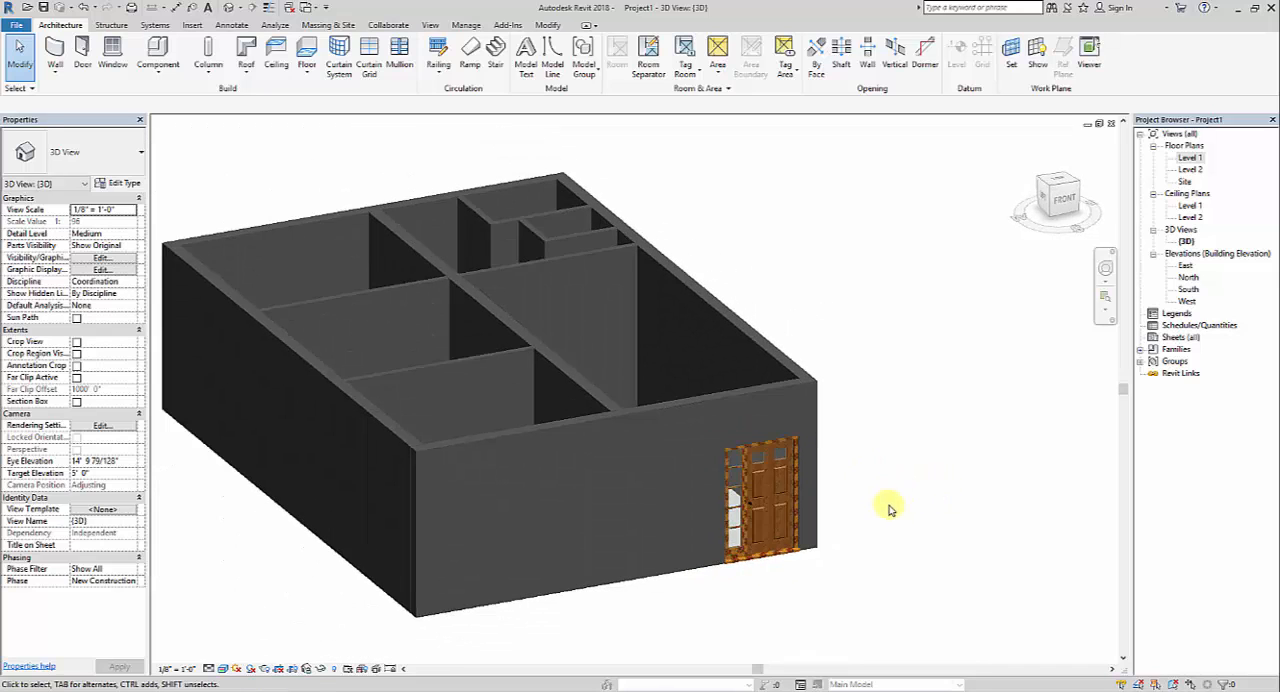
pyautogui.moveTo(908, 537); pyautogui.dragTo(898, 537, button='middle')
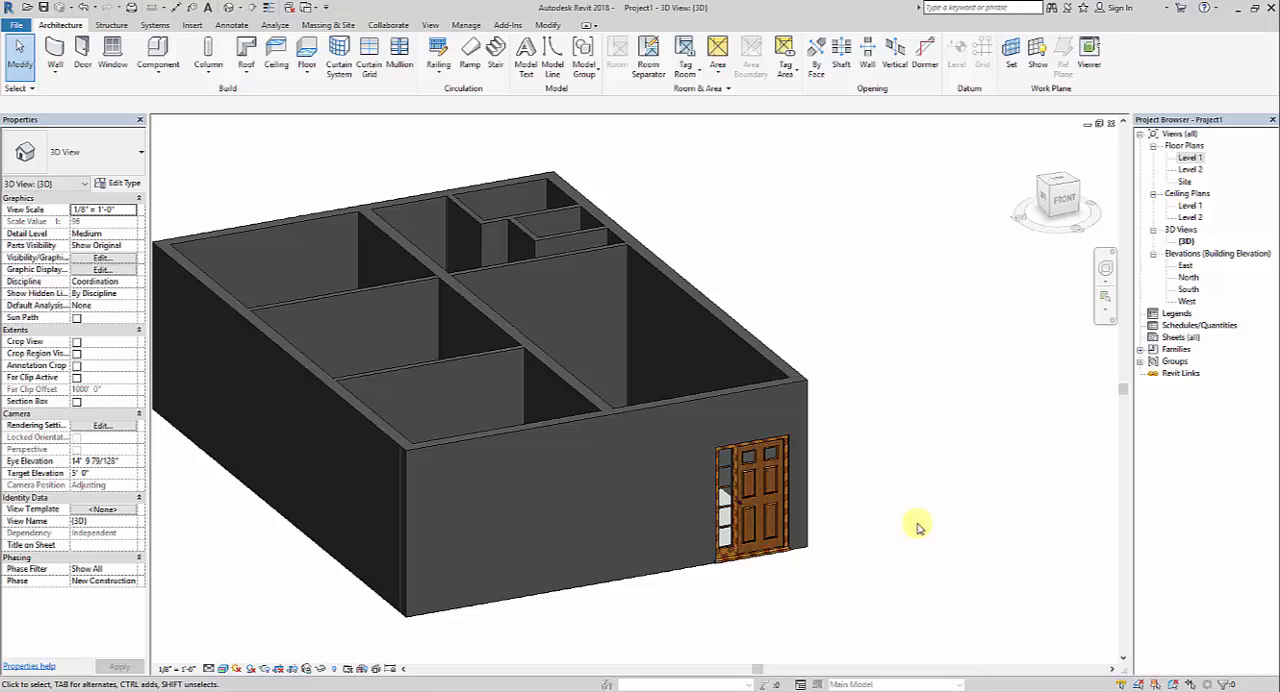
# Set the front door type's Rough Width to 5' 0" and Rough Height to 7' 0", and apply the changes
pyautogui.scroll(1, 869, 543)
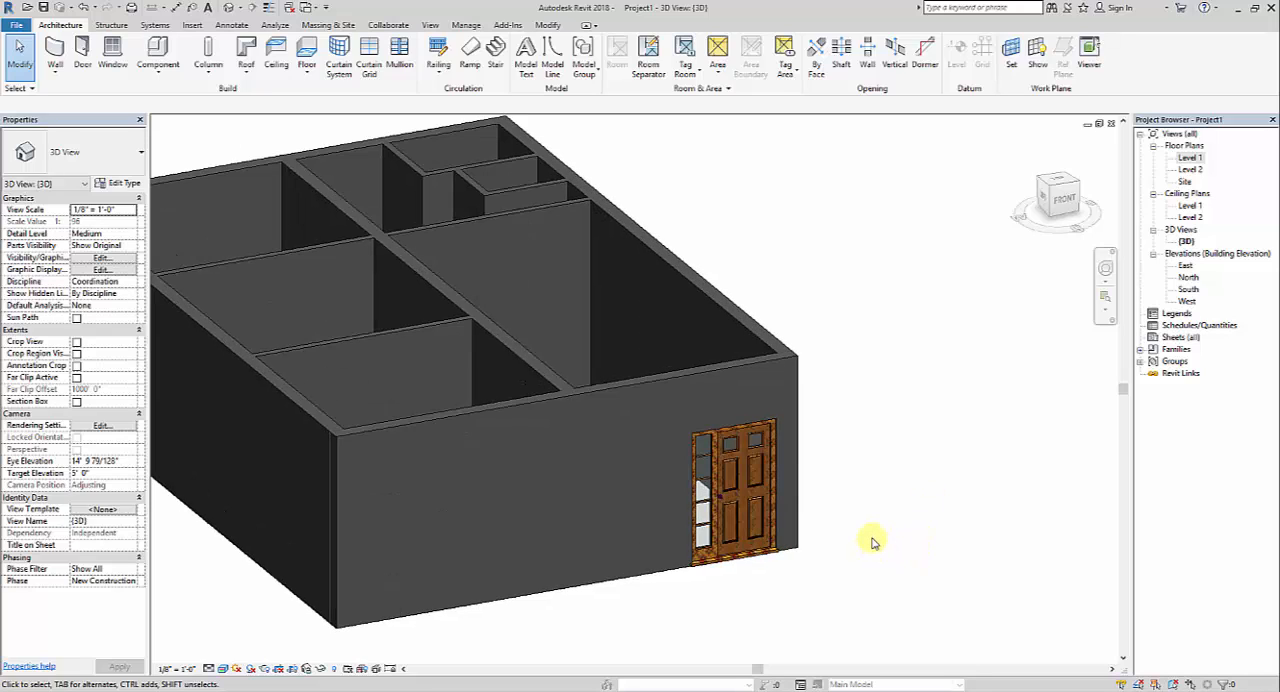
pyautogui.click(744, 558)
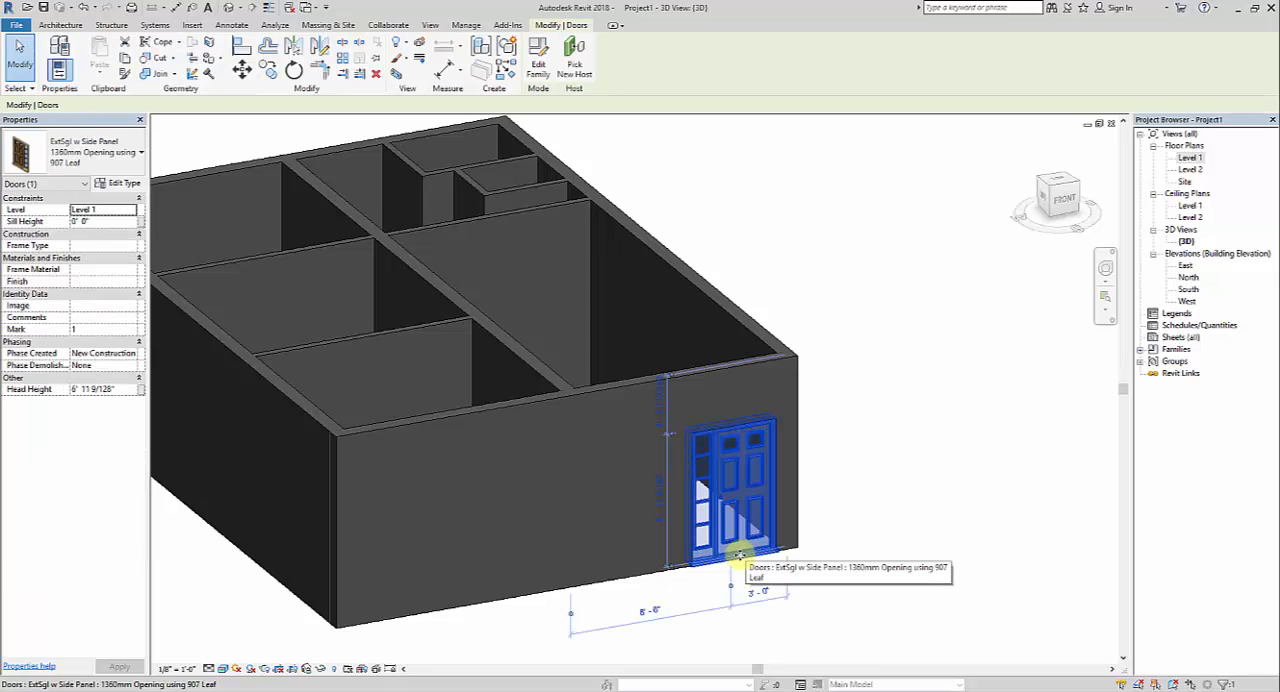
pyautogui.click(120, 183)
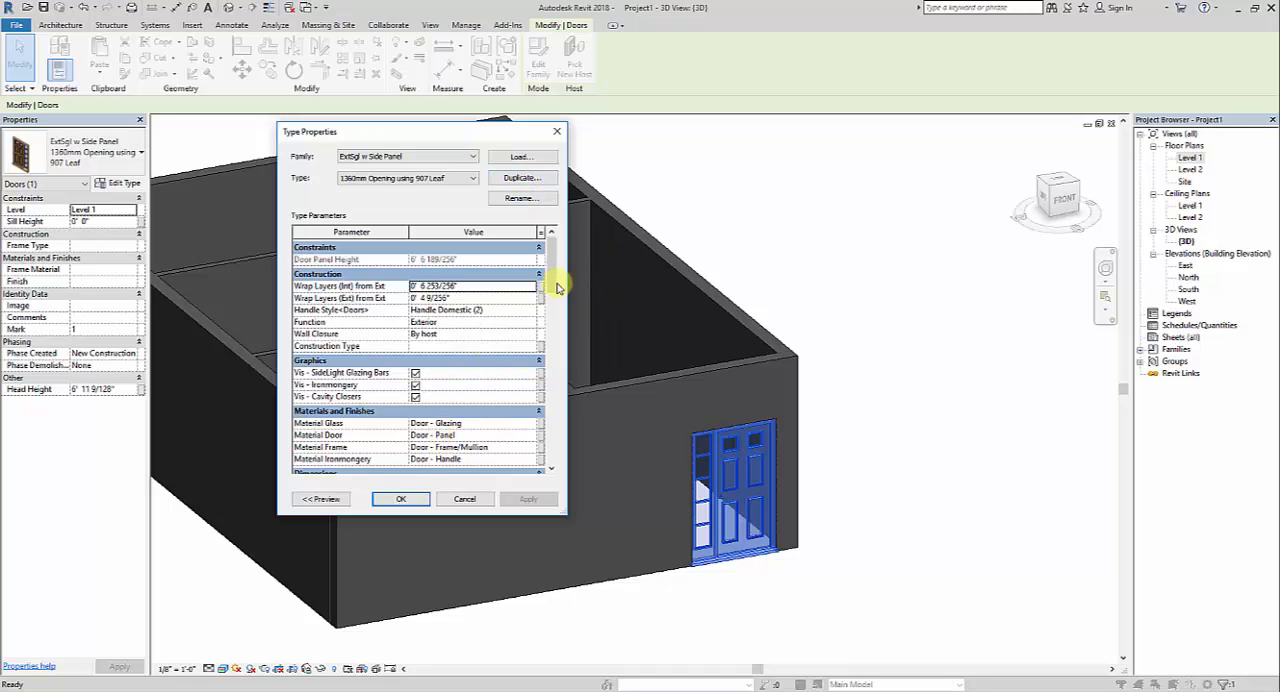
pyautogui.moveTo(551, 277); pyautogui.dragTo(558, 333)
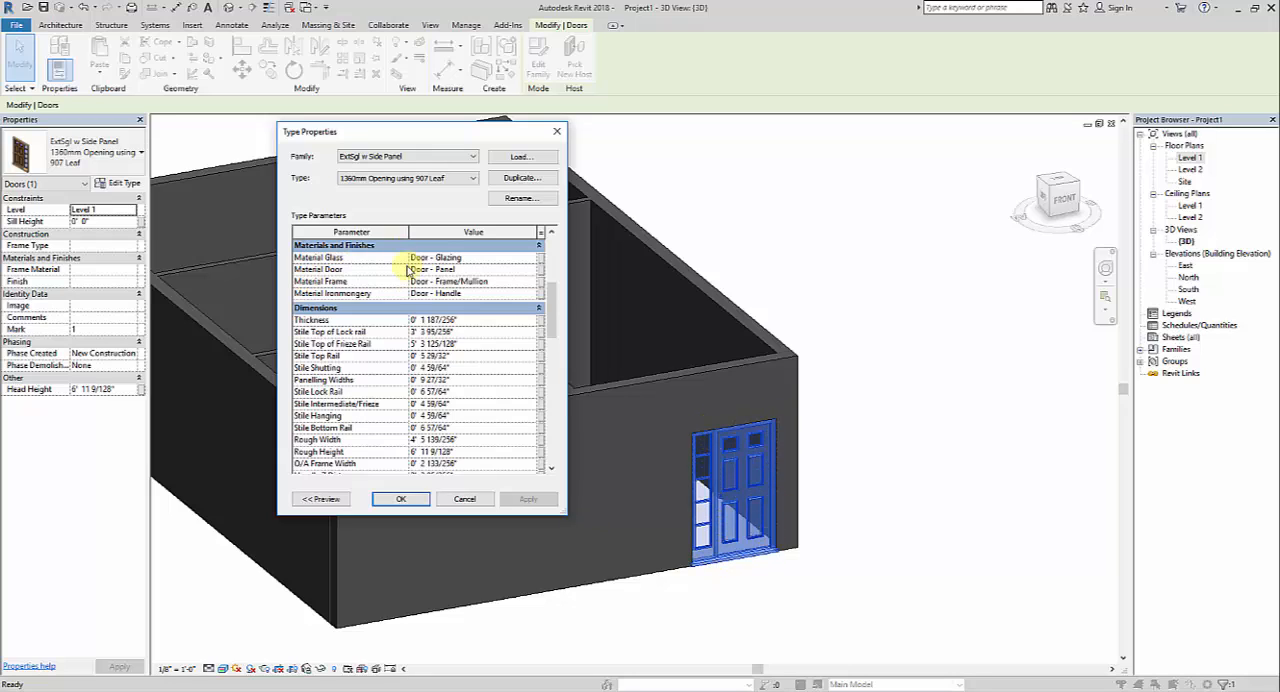
pyautogui.moveTo(556, 334); pyautogui.dragTo(556, 347)
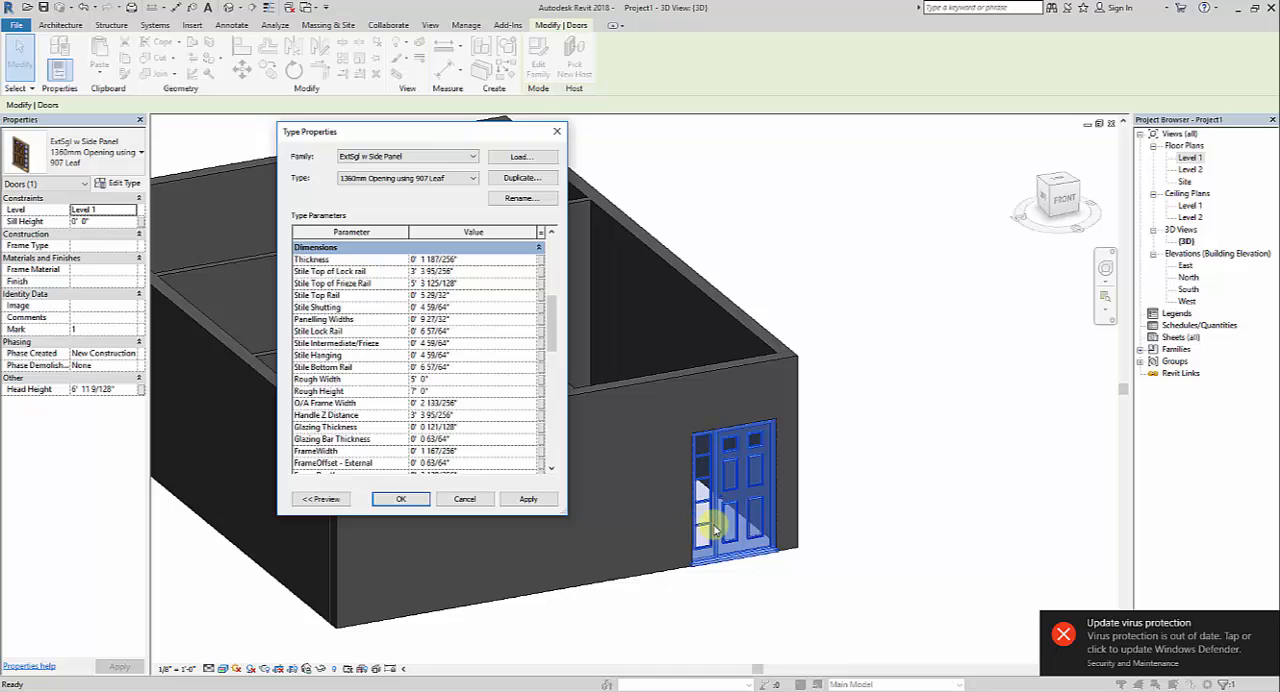
pyautogui.click(529, 500)
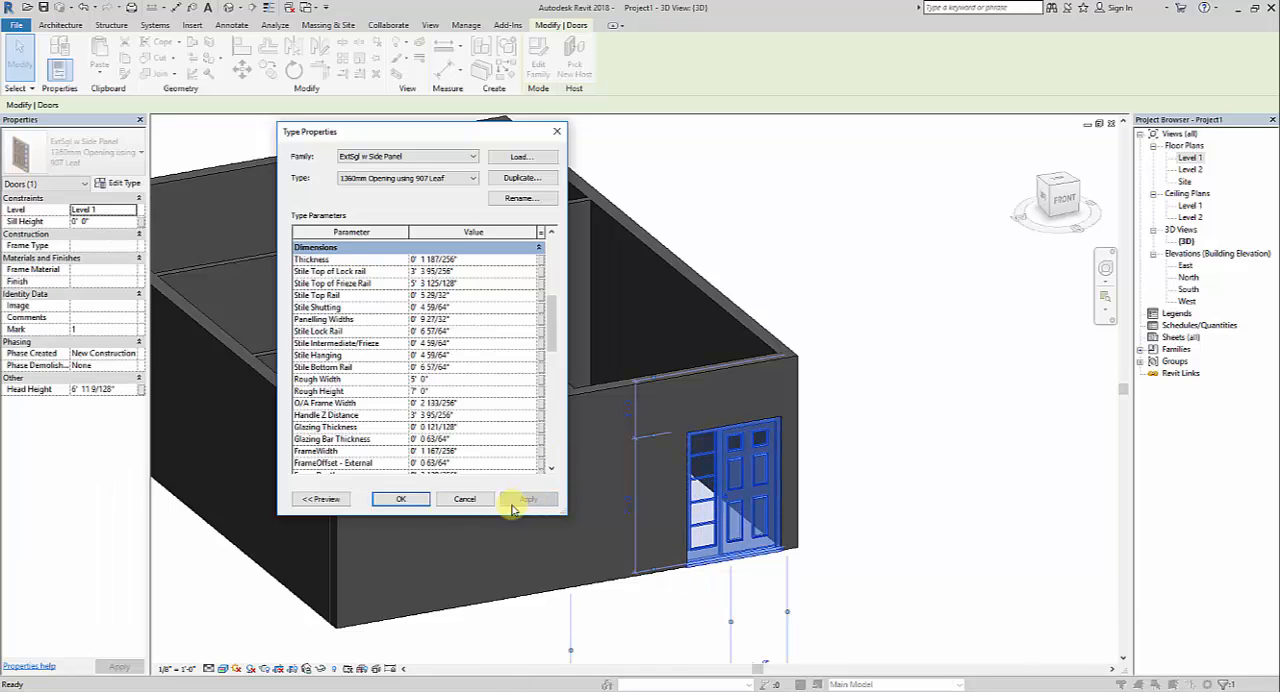
# Accept the front door's type settings and nudge the door slightly along the wall, about 3'-4" from the right corner
pyautogui.click(400, 500)
pyautogui.click(850, 484)
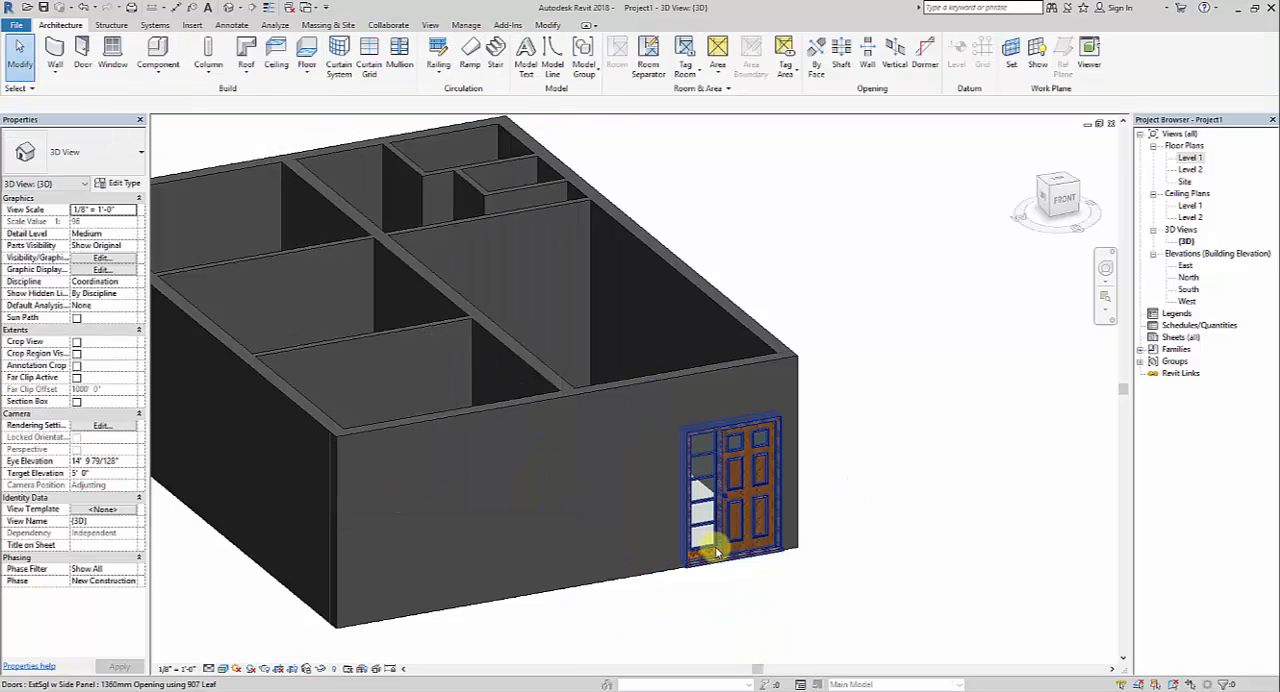
pyautogui.click(715, 546)
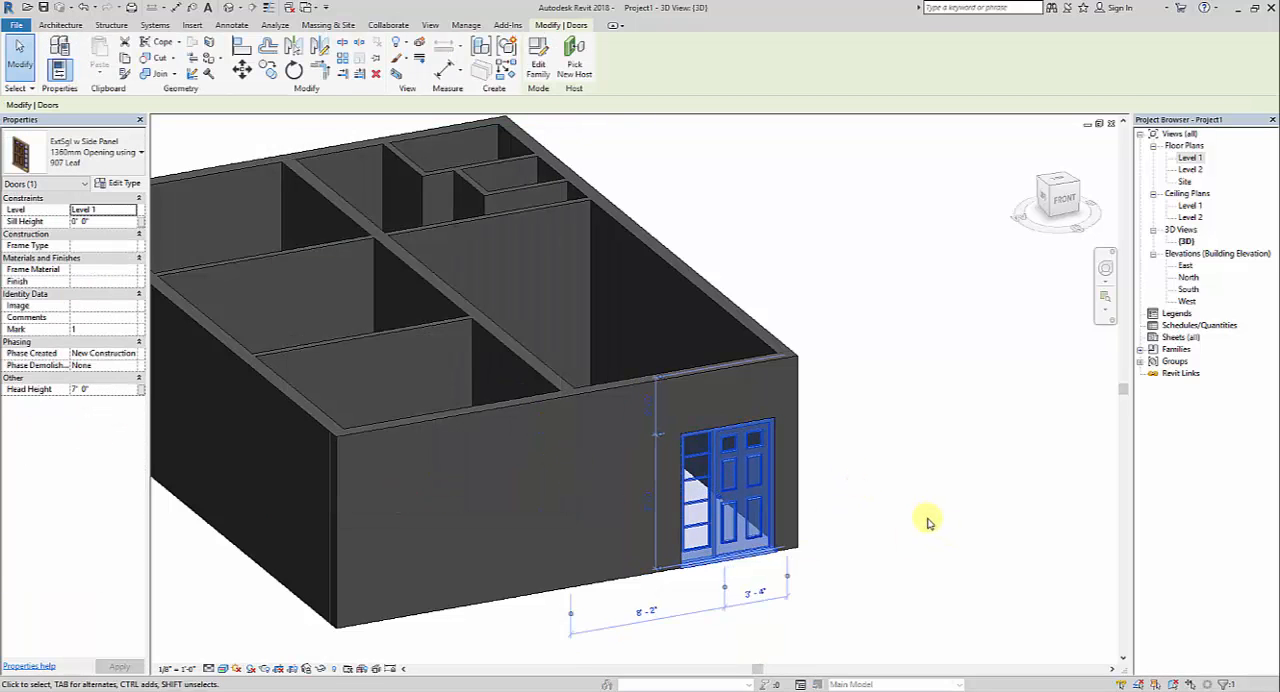
pyautogui.click(915, 512)
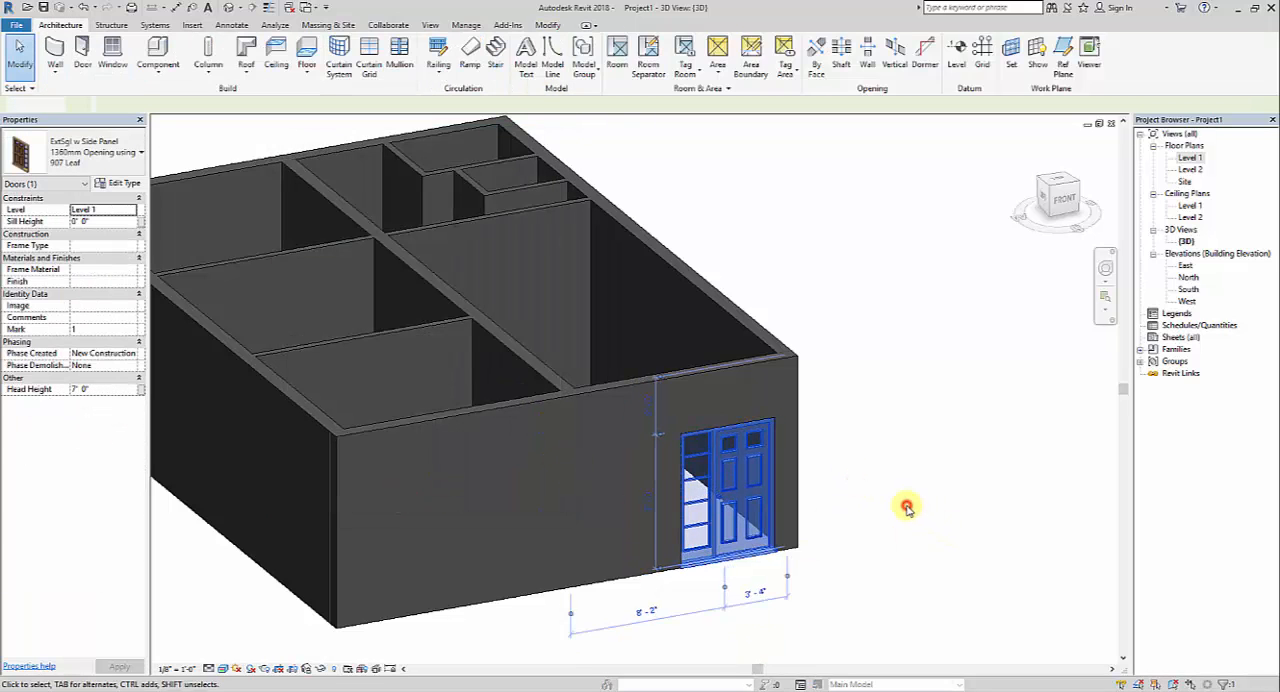
# In the Level 1 floor plan, nudge the front door slightly back toward the right exterior wall, and check it in 3D
pyautogui.doubleClick(1190, 158)
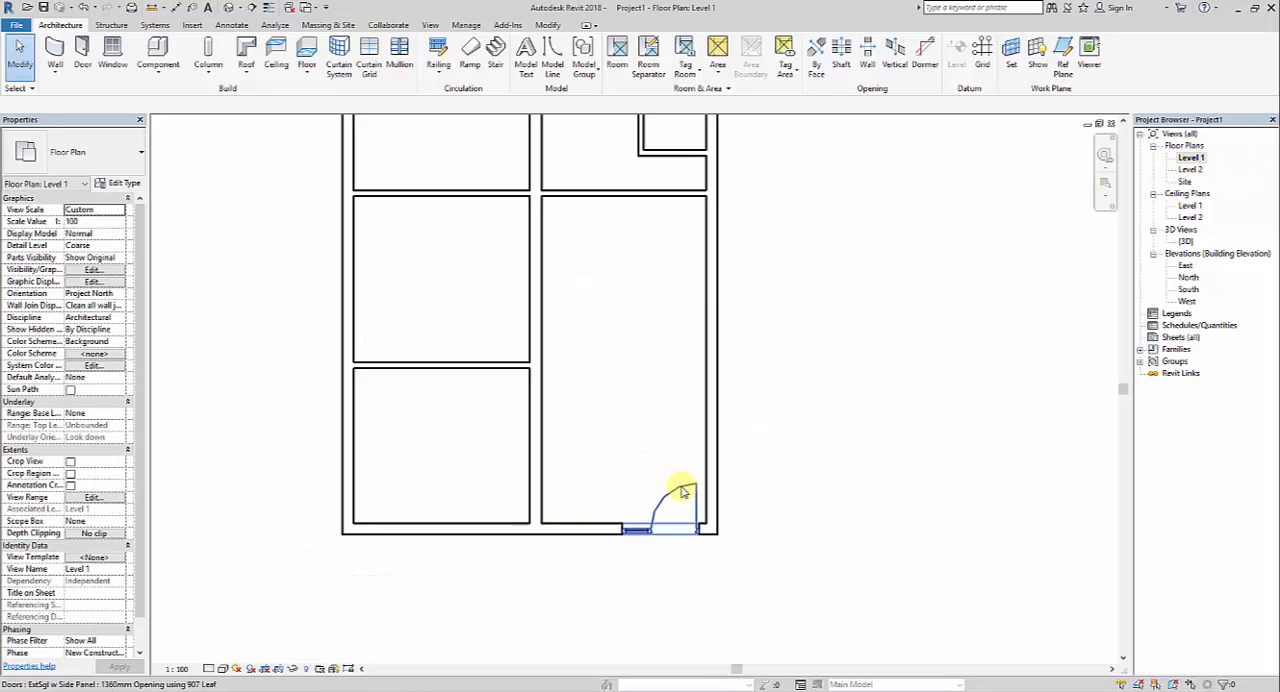
pyautogui.click(678, 494)
pyautogui.click(803, 503)
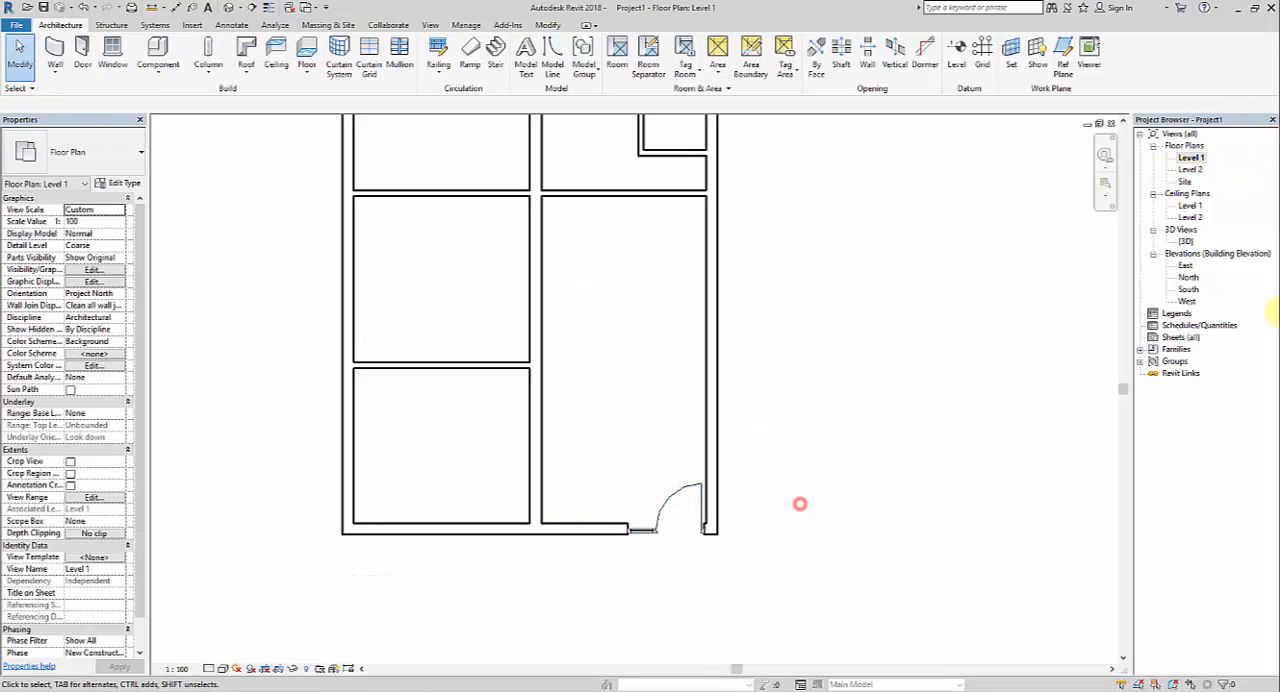
pyautogui.doubleClick(1187, 243)
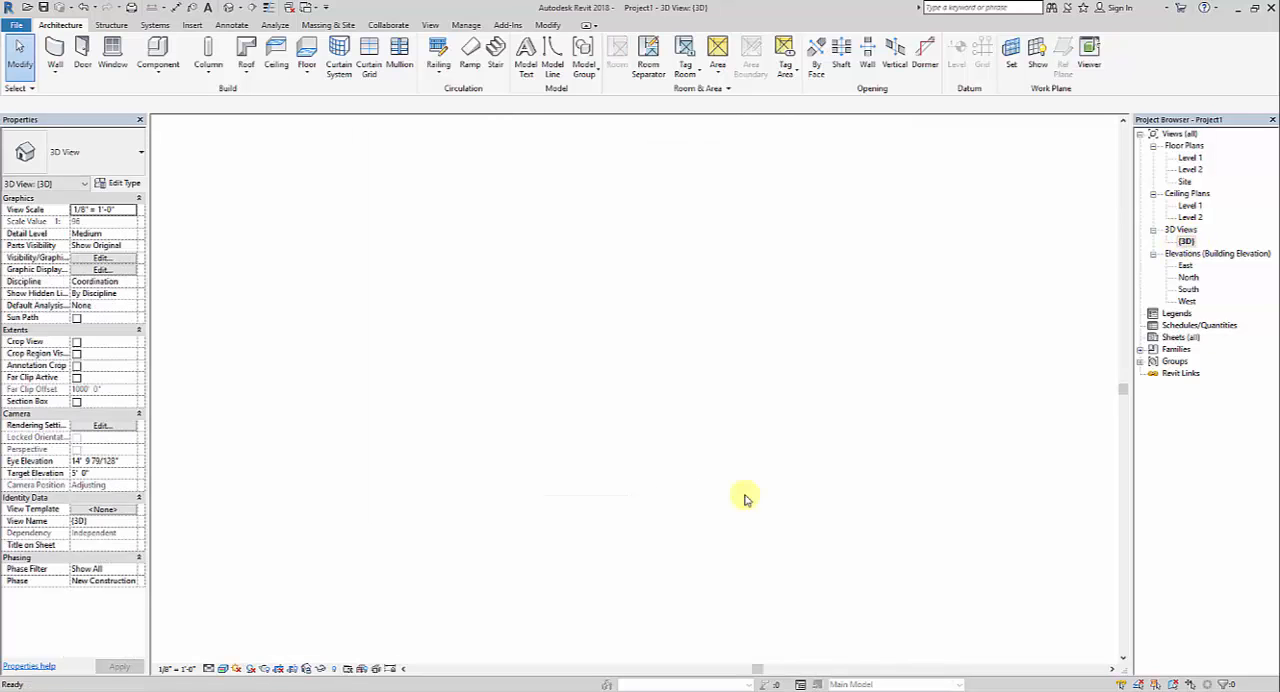
pyautogui.moveTo(945, 436); pyautogui.dragTo(937, 436, button='middle')
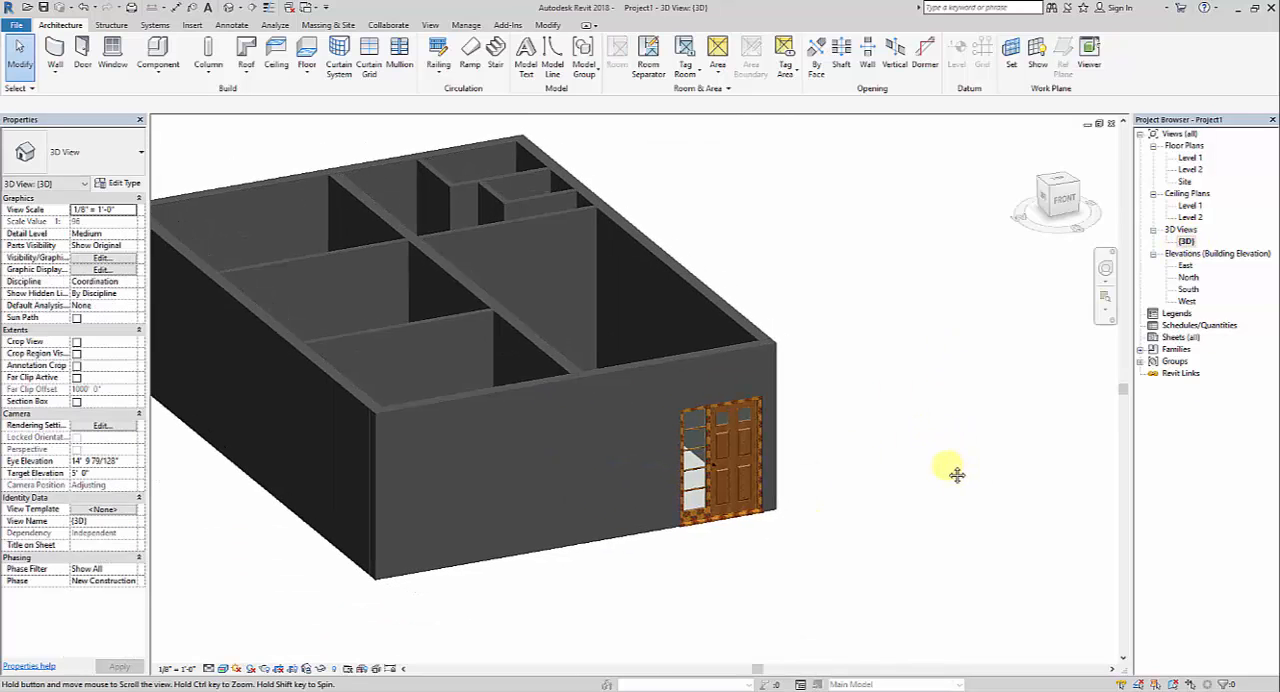
pyautogui.scroll(2, 946, 470)
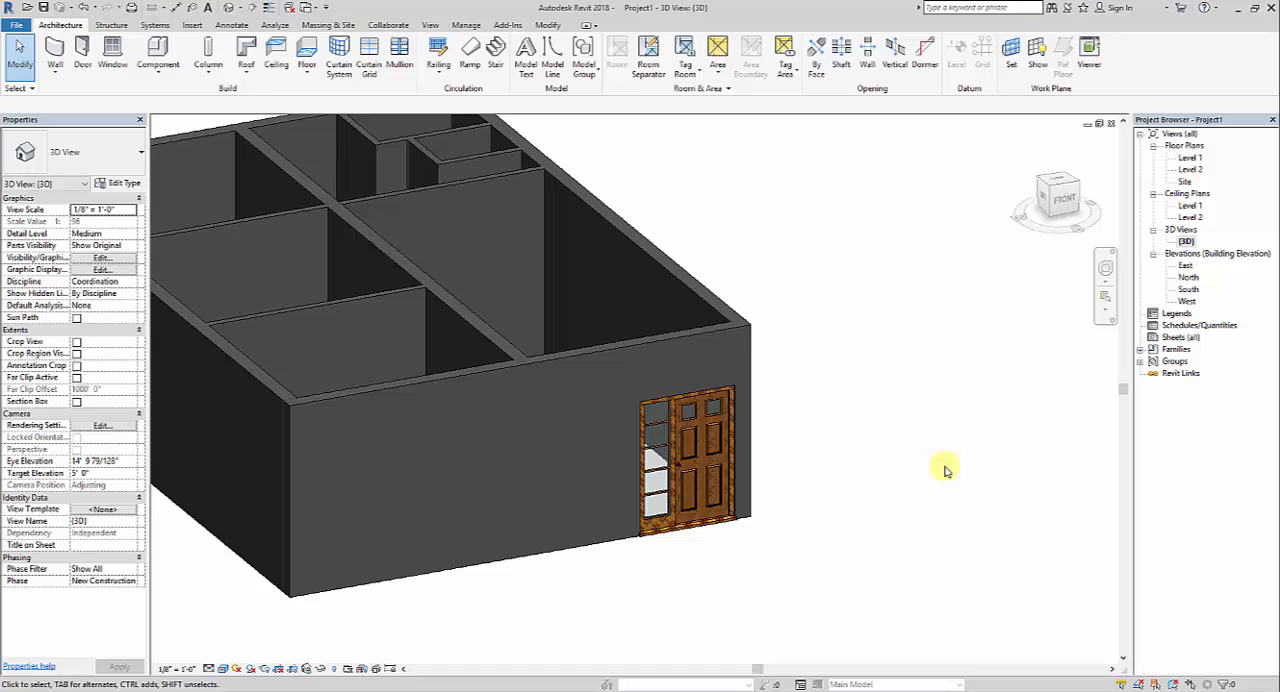
# Return to the Level 1 floor plan and load the ExtSgl (5) door family from the Doors folder
pyautogui.doubleClick(1188, 158)
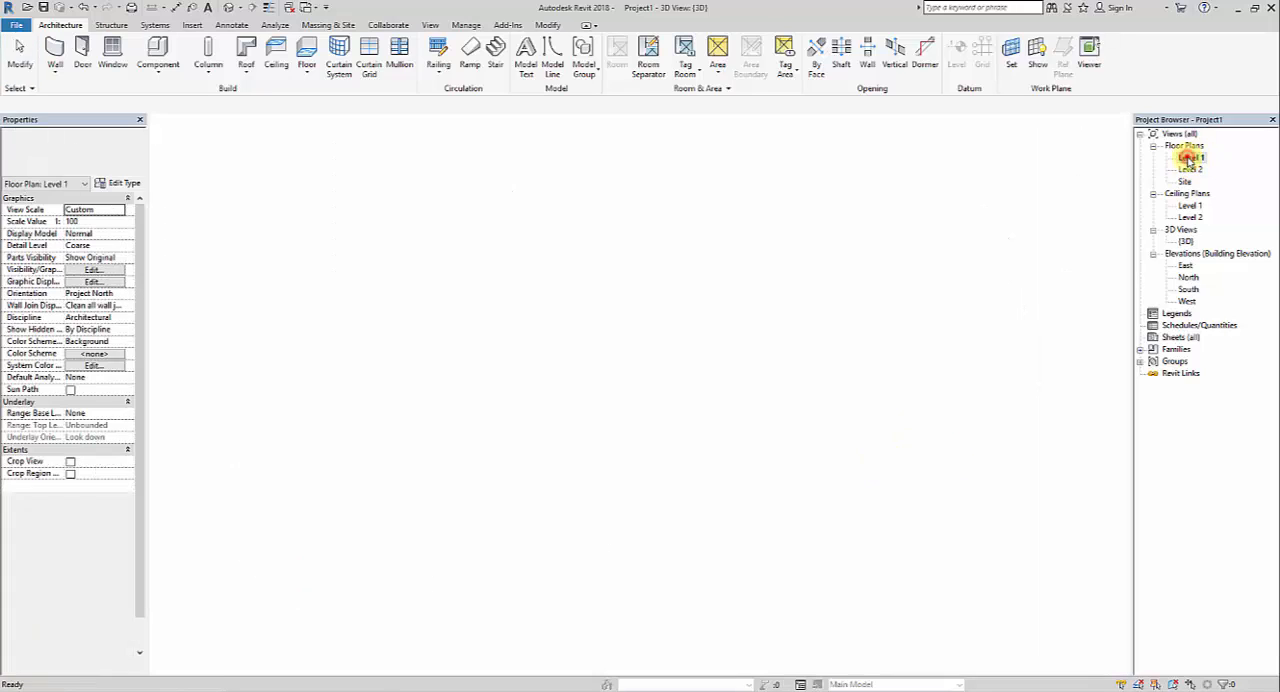
pyautogui.scroll(-2, 529, 372)
pyautogui.moveTo(631, 352); pyautogui.dragTo(630, 355, button='middle')
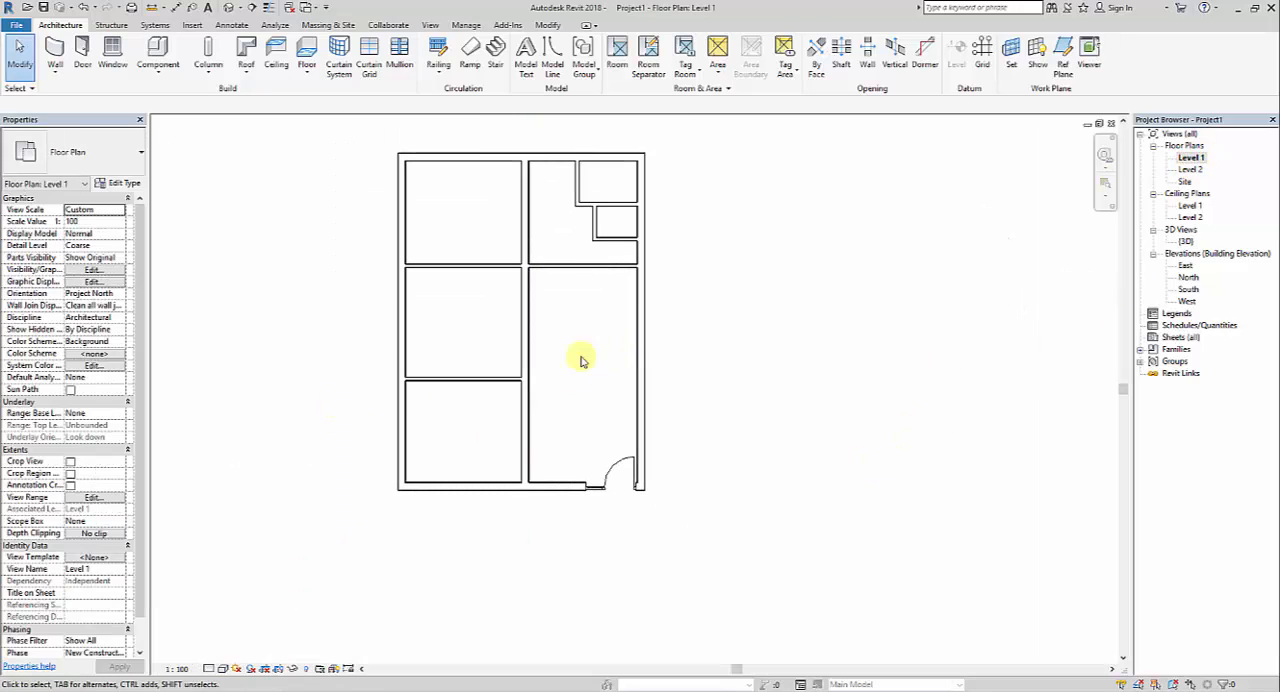
pyautogui.moveTo(514, 317); pyautogui.dragTo(547, 383, button='middle')
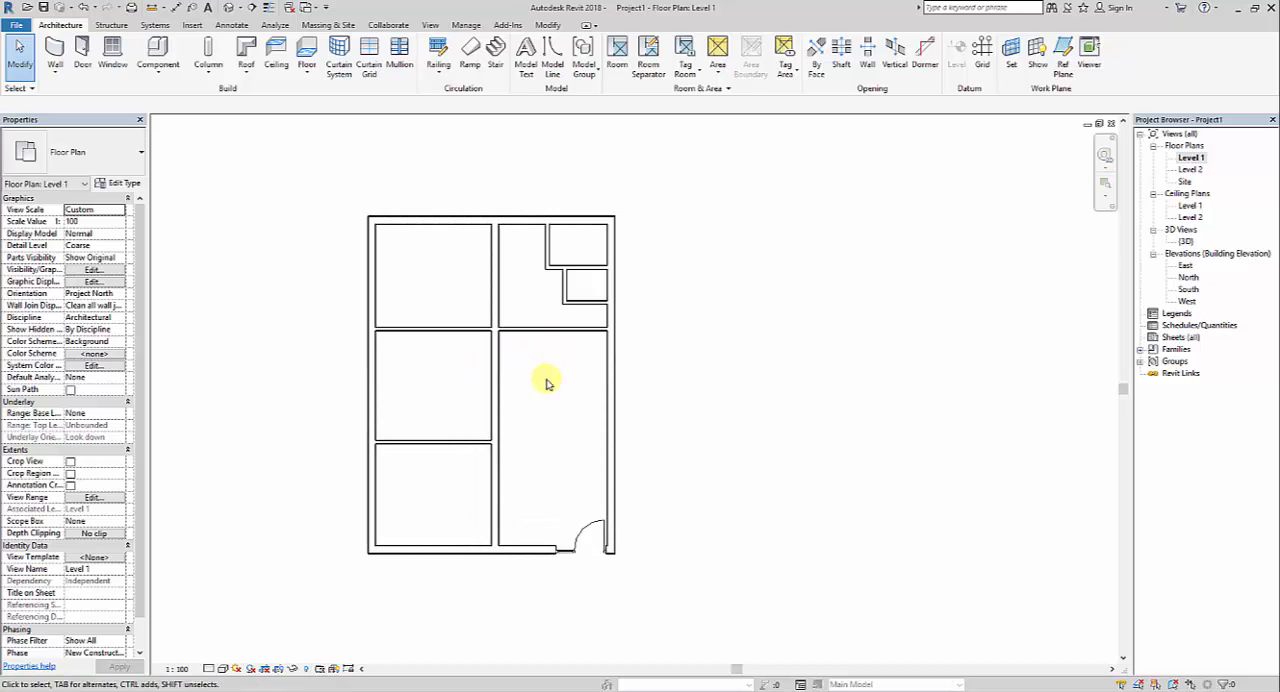
pyautogui.click(82, 55)
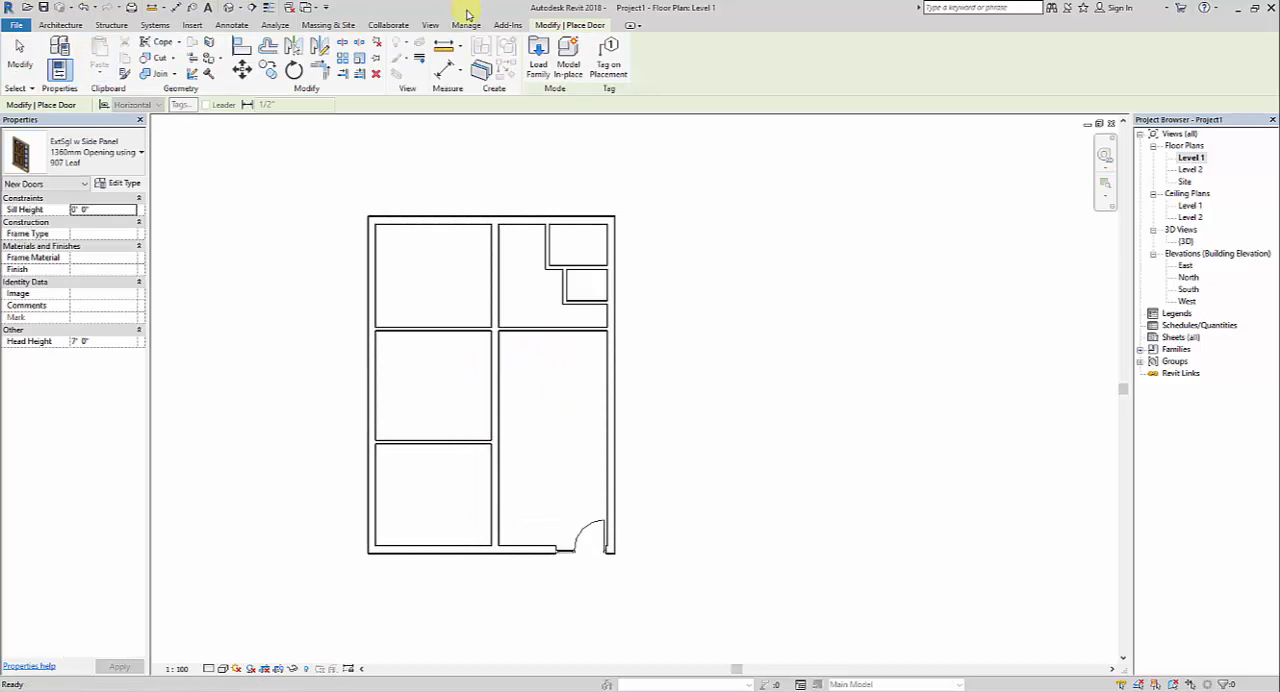
pyautogui.click(536, 80)
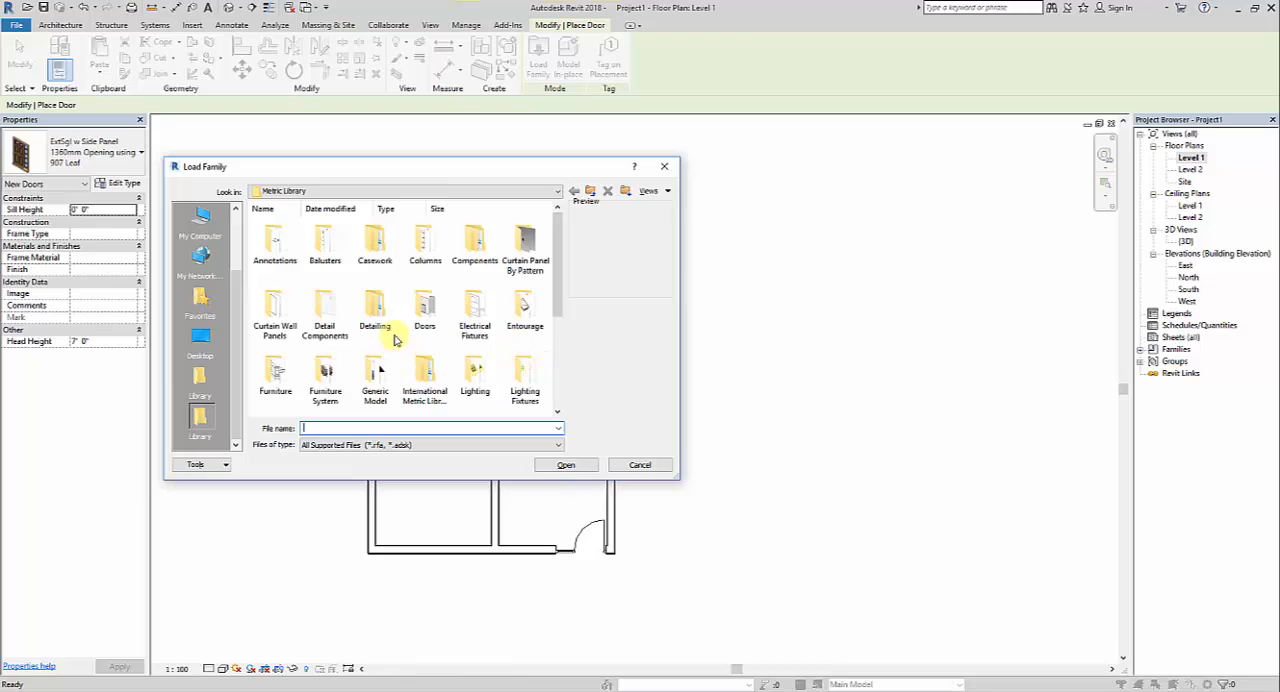
pyautogui.doubleClick(426, 303)
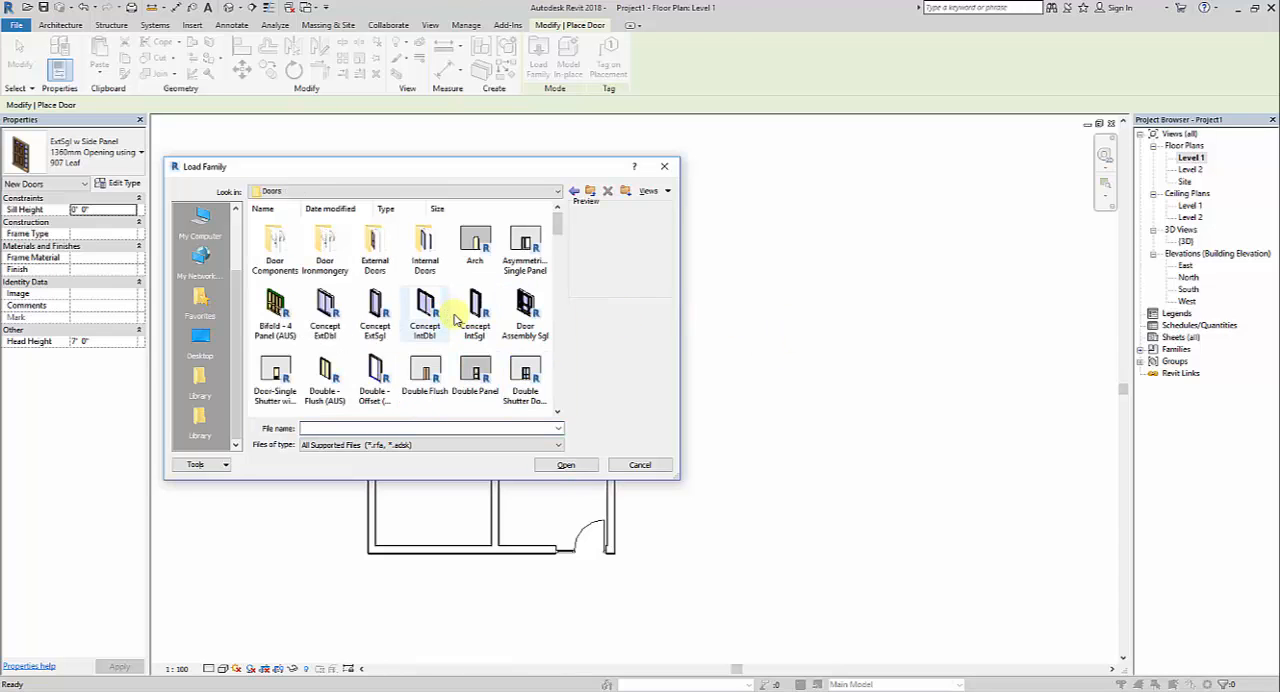
pyautogui.click(475, 310)
pyautogui.scroll(-1, 475, 316)
pyautogui.scroll(-6, 477, 313)
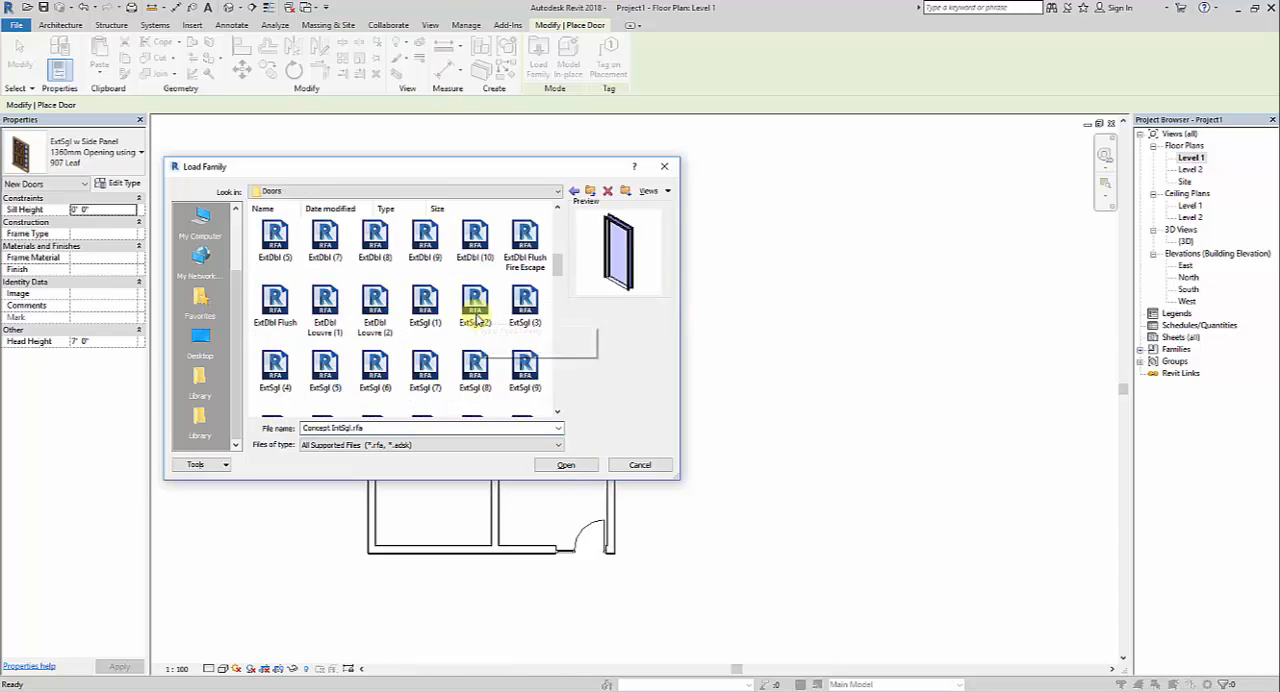
pyautogui.click(325, 367)
pyautogui.click(565, 465)
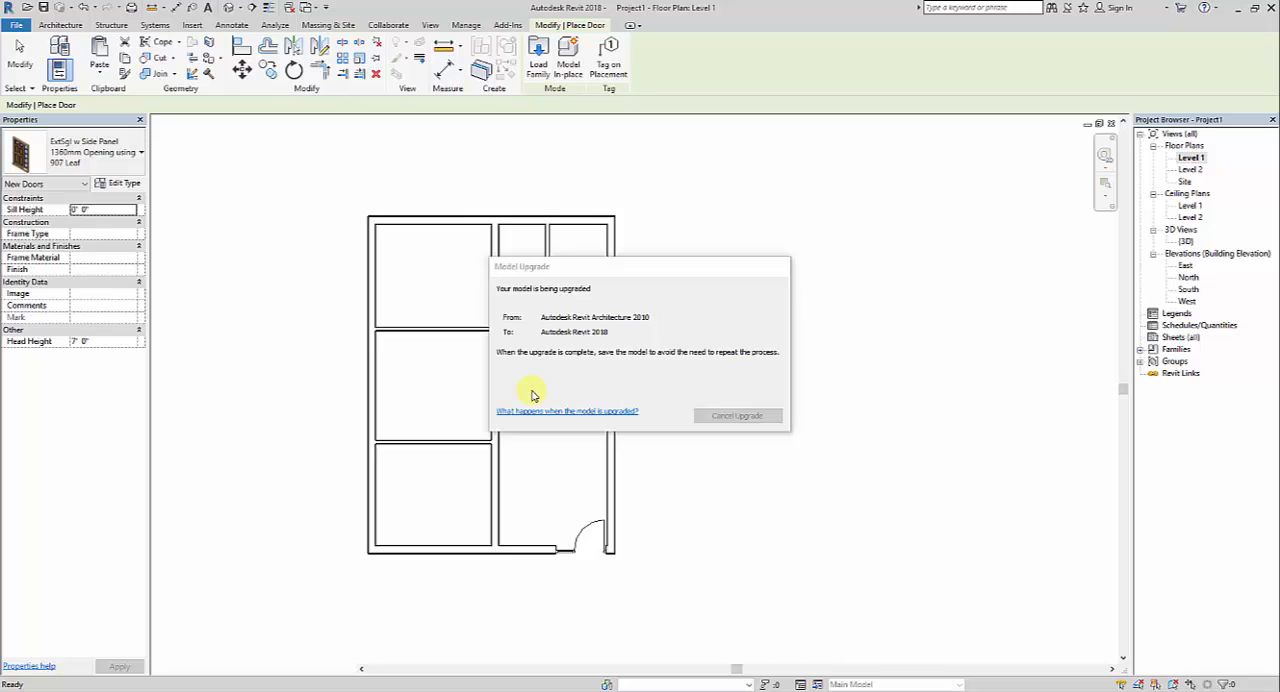
# Place an ExtSgl (5) 1010 x 2110mm door in the middle-left room's inner wall, 2'-0" from the lower partition, swinging into the room
pyautogui.click(129, 155)
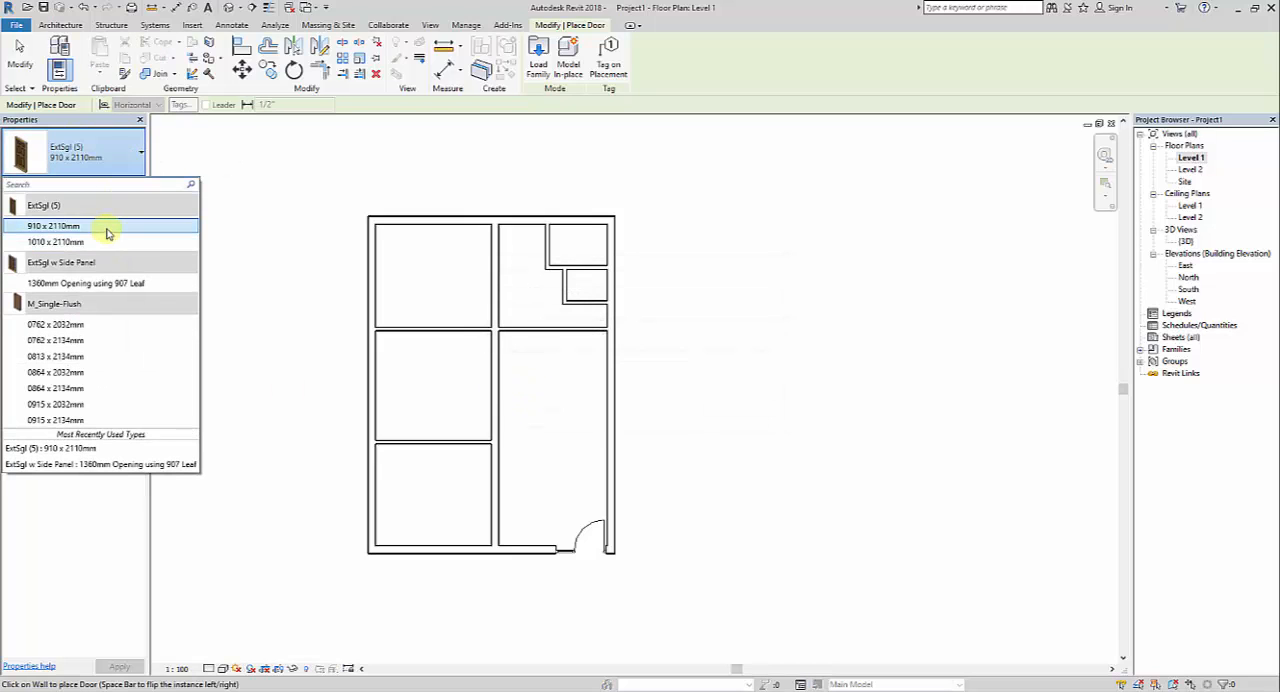
pyautogui.moveTo(108, 233)
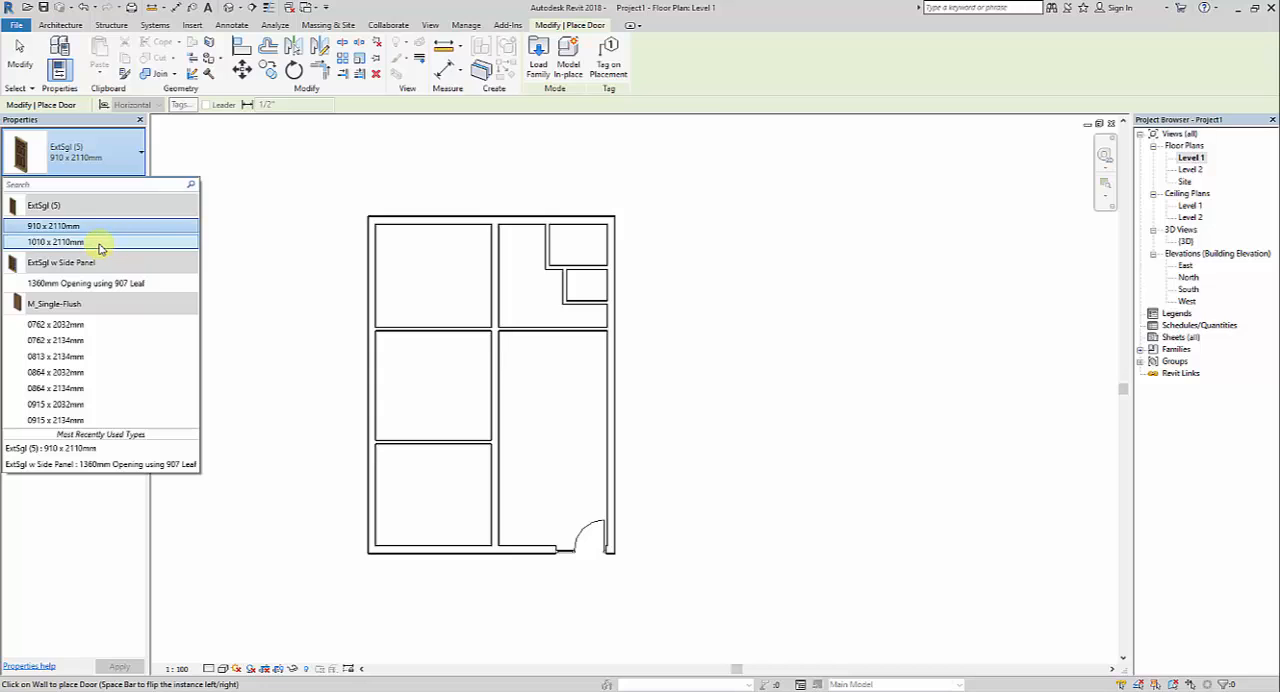
pyautogui.click(97, 243)
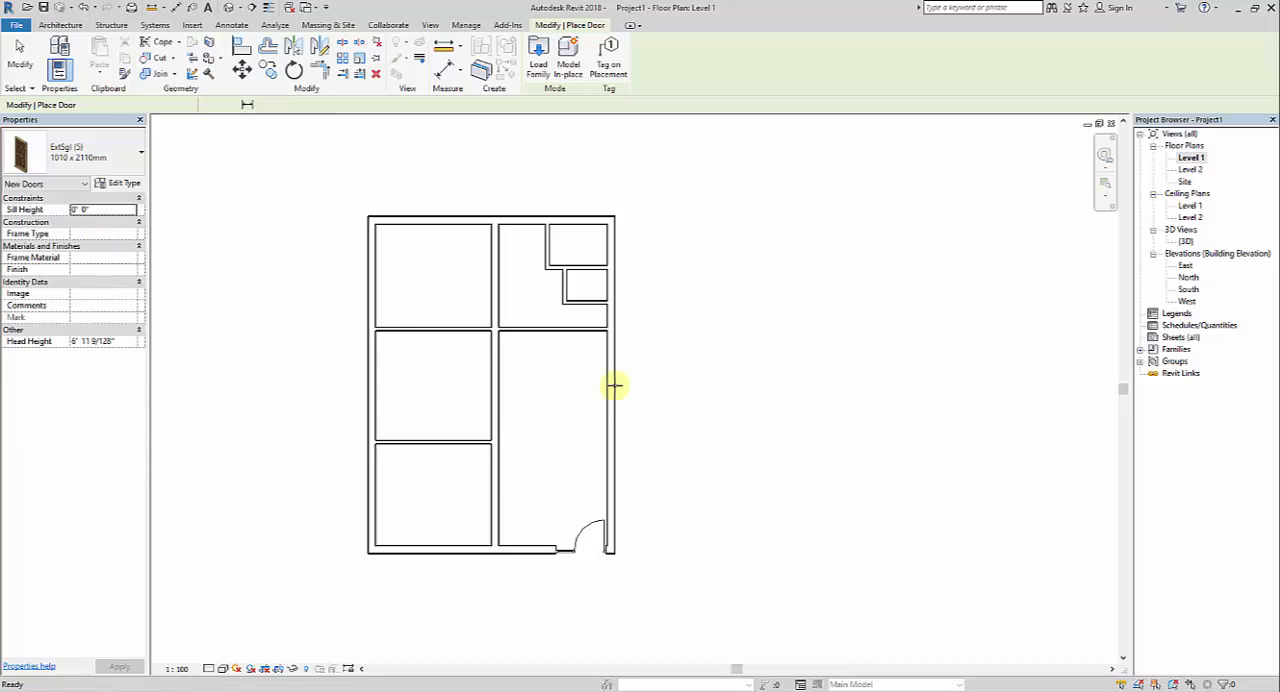
pyautogui.scroll(2, 498, 395)
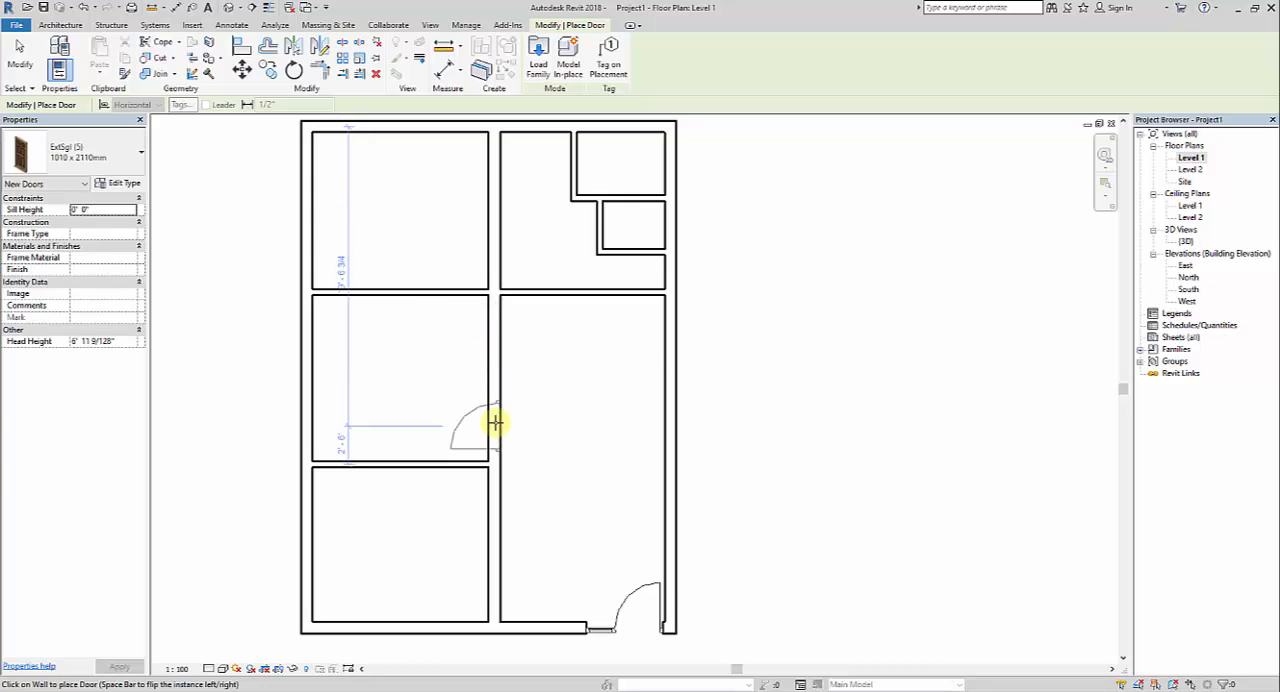
pyautogui.moveTo(513, 331); pyautogui.dragTo(516, 366, button='middle')
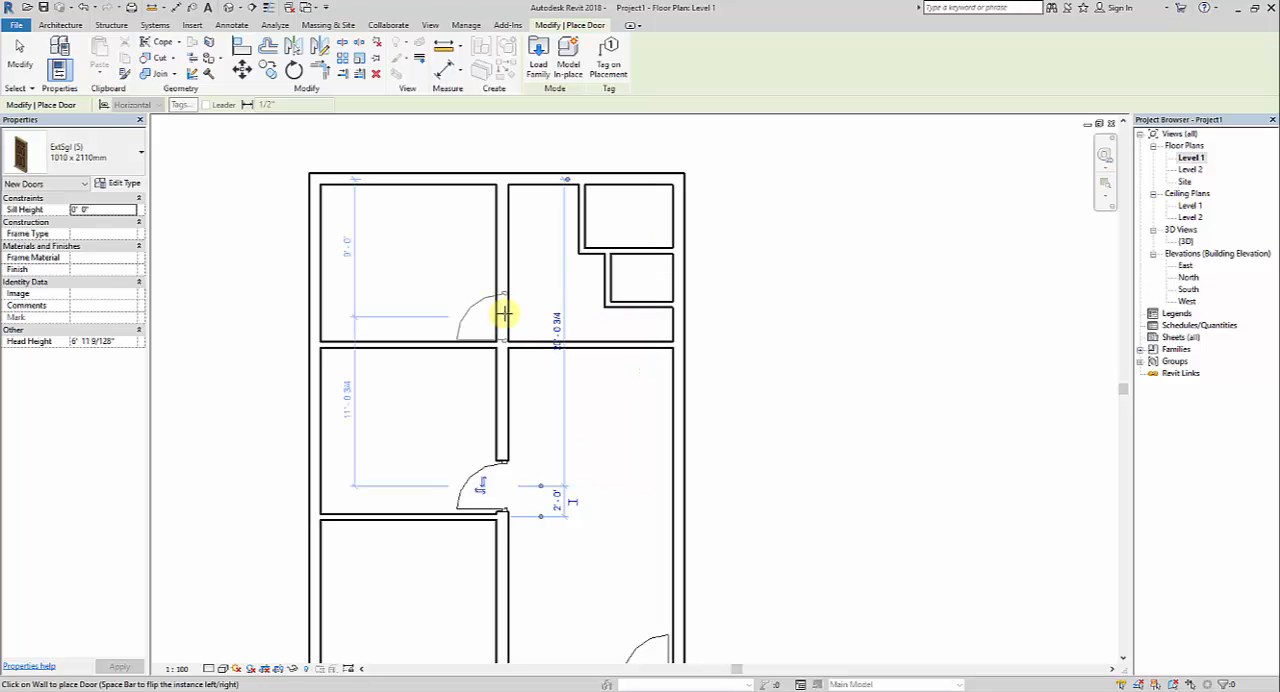
# Place another 1010 x 2110mm door in the upper-left room's inner wall near its lower corner, and nudge it slightly upward
pyautogui.click(504, 314)
pyautogui.moveTo(510, 317); pyautogui.dragTo(526, 331, button='middle')
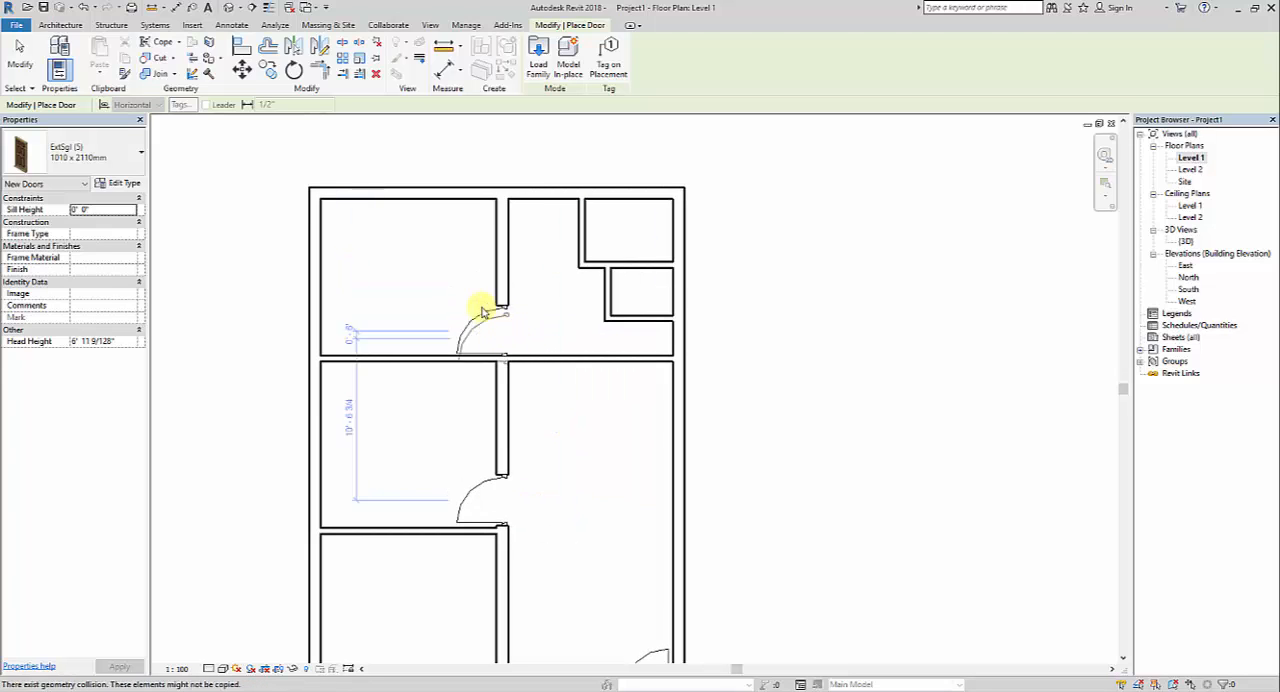
pyautogui.press('Escape')
pyautogui.press('Escape')
pyautogui.click(479, 308)
pyautogui.click(823, 346)
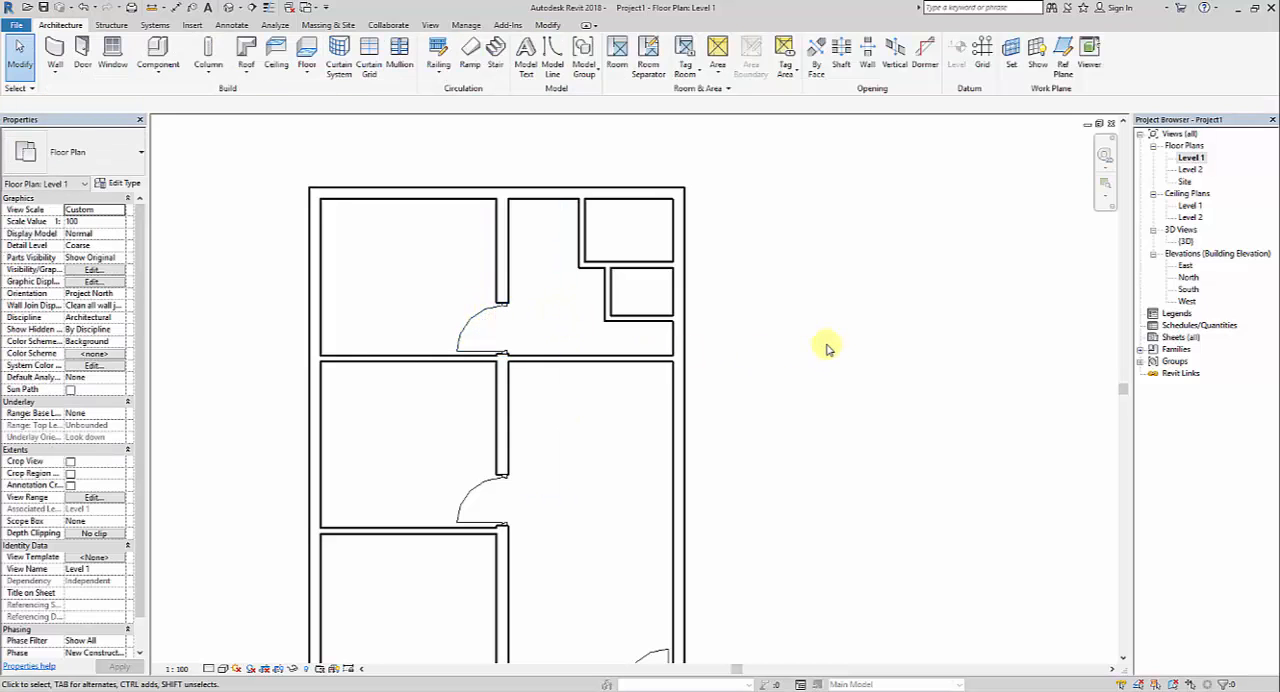
# Place a 1010 x 2110mm door in the upper exterior wall, about 2'-0" from the central wall, swinging inward, and nudge it slightly right
pyautogui.click(82, 50)
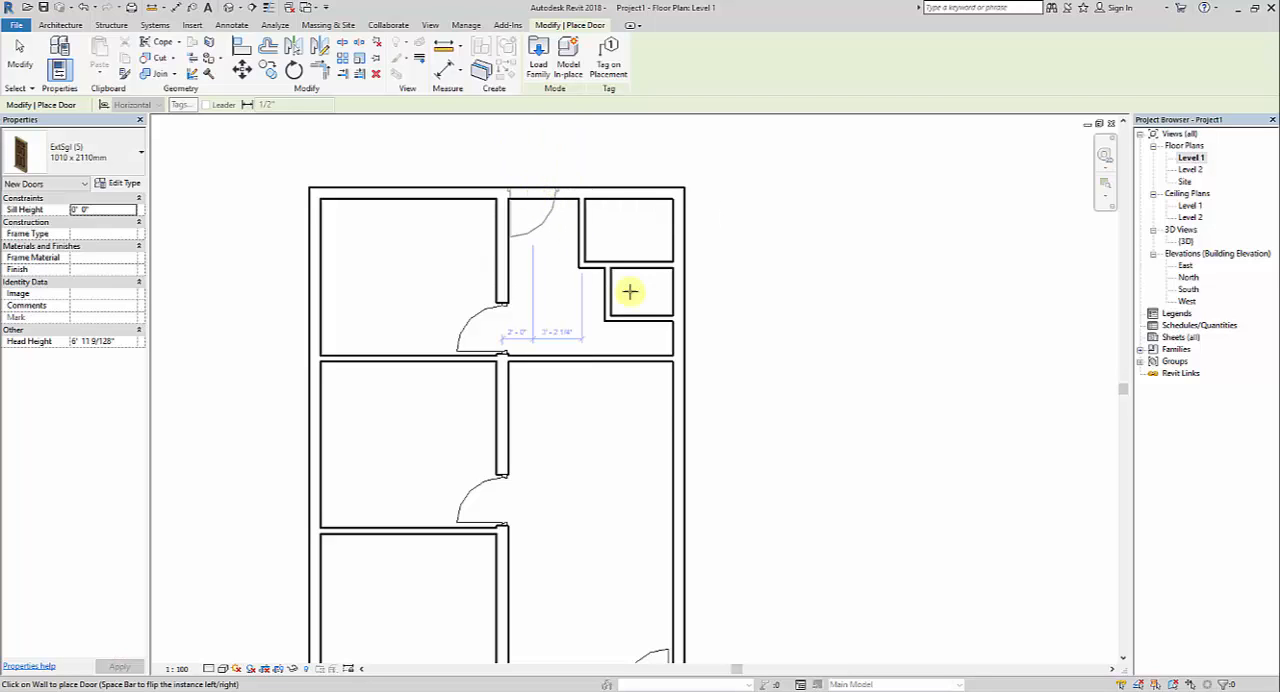
pyautogui.click(533, 196)
pyautogui.press('Escape')
pyautogui.press('Escape')
pyautogui.click(534, 229)
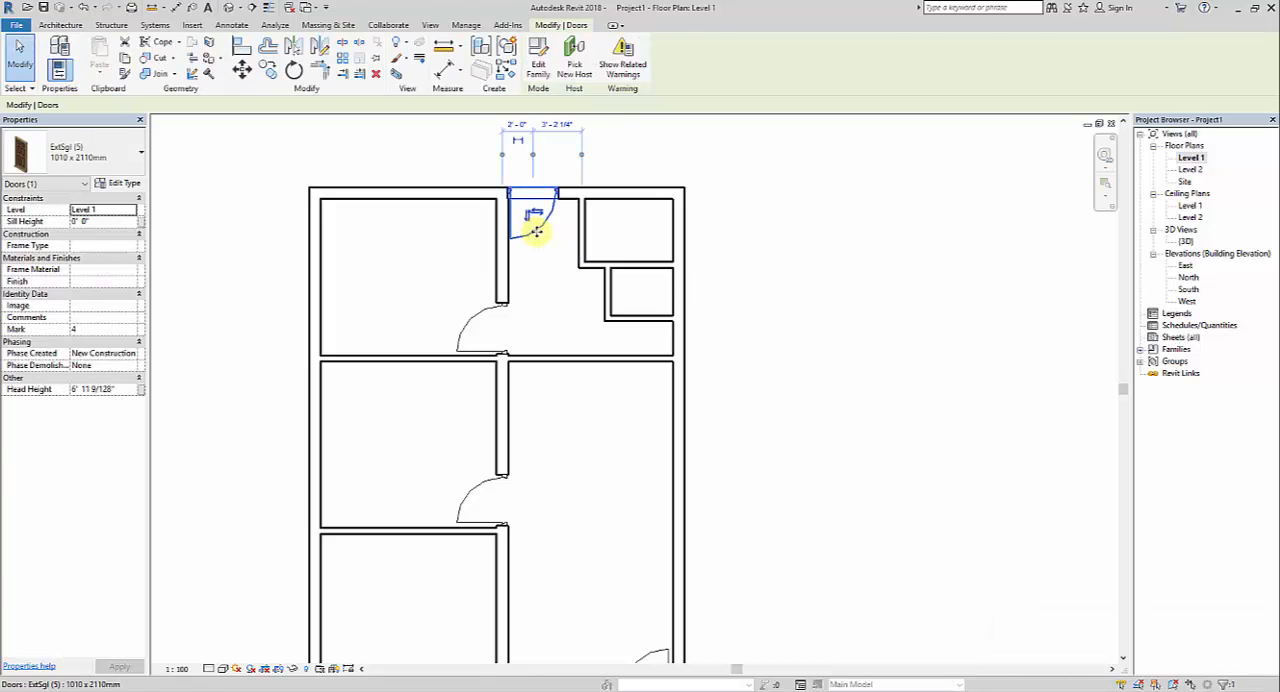
pyautogui.click(823, 372)
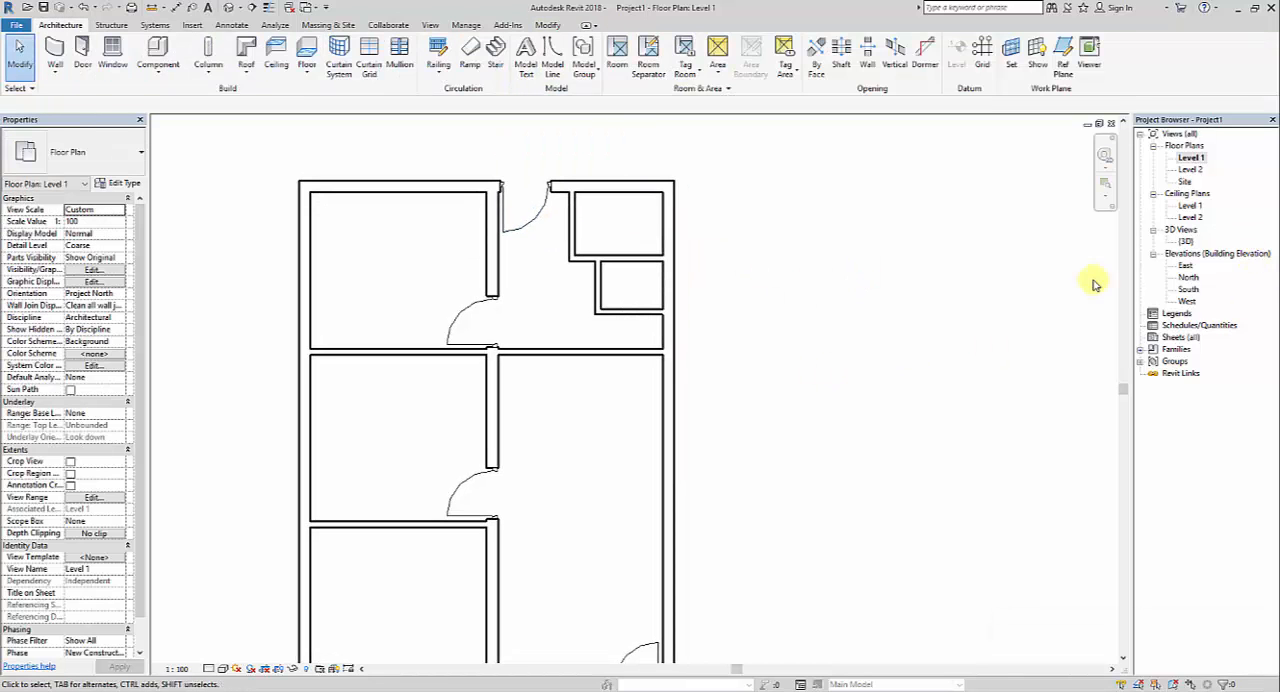
# Examine the interior doors and the rear exterior door in the 3D view from several sides, then the whole house
pyautogui.doubleClick(1185, 241)
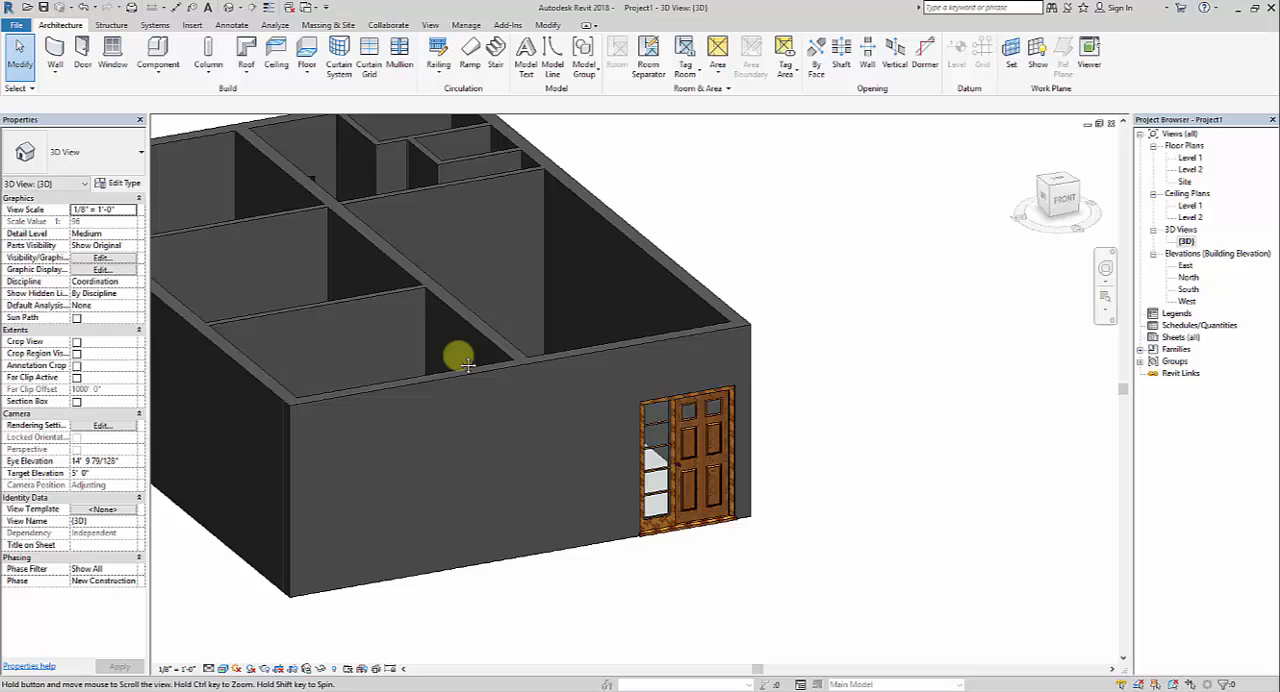
pyautogui.scroll(-2, 609, 440)
pyautogui.keyDown('shift'); pyautogui.moveTo(609, 440); pyautogui.dragTo(517, 540, button='middle'); pyautogui.keyUp('shift')
pyautogui.scroll(3, 480, 470)
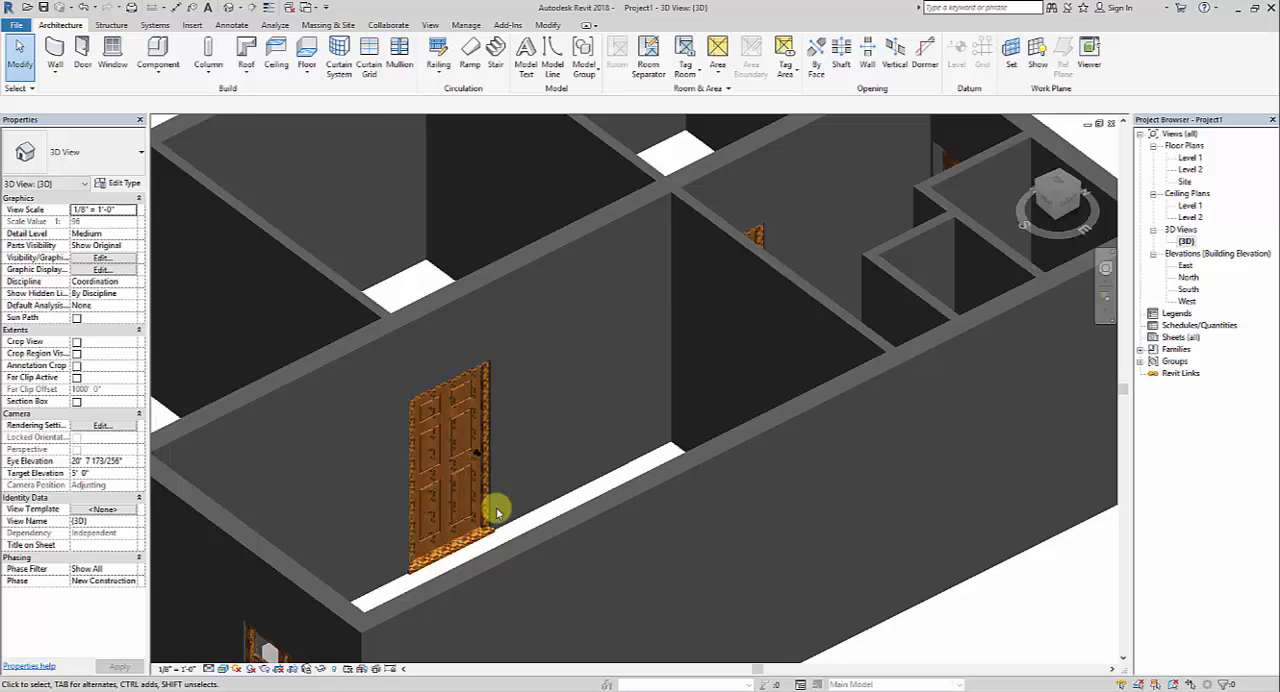
pyautogui.scroll(-3, 498, 513)
pyautogui.moveTo(611, 460); pyautogui.dragTo(386, 252, button='middle')
pyautogui.keyDown('shift'); pyautogui.moveTo(479, 402); pyautogui.dragTo(437, 406, button='middle'); pyautogui.keyUp('shift')
pyautogui.scroll(4, 537, 409)
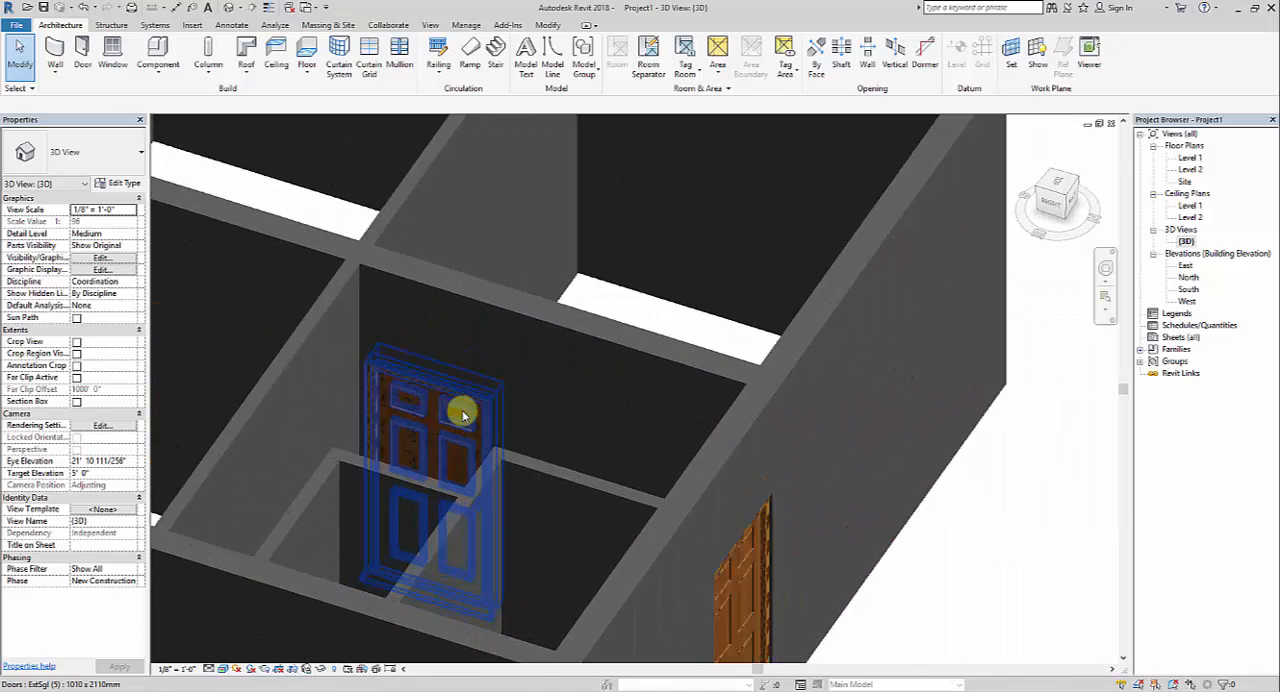
pyautogui.scroll(2, 552, 325)
pyautogui.scroll(-5, 552, 325)
pyautogui.moveTo(674, 471)
pyautogui.keyDown('shift'); pyautogui.mouseDown(button='middle')
pyautogui.moveTo(526, 417)
pyautogui.moveTo(406, 566)
pyautogui.moveTo(343, 518)
pyautogui.moveTo(575, 600)
pyautogui.moveTo(422, 483)
pyautogui.moveTo(674, 489)
pyautogui.moveTo(663, 474)
pyautogui.mouseUp(button='middle'); pyautogui.keyUp('shift')
pyautogui.scroll(-3, 723, 509)
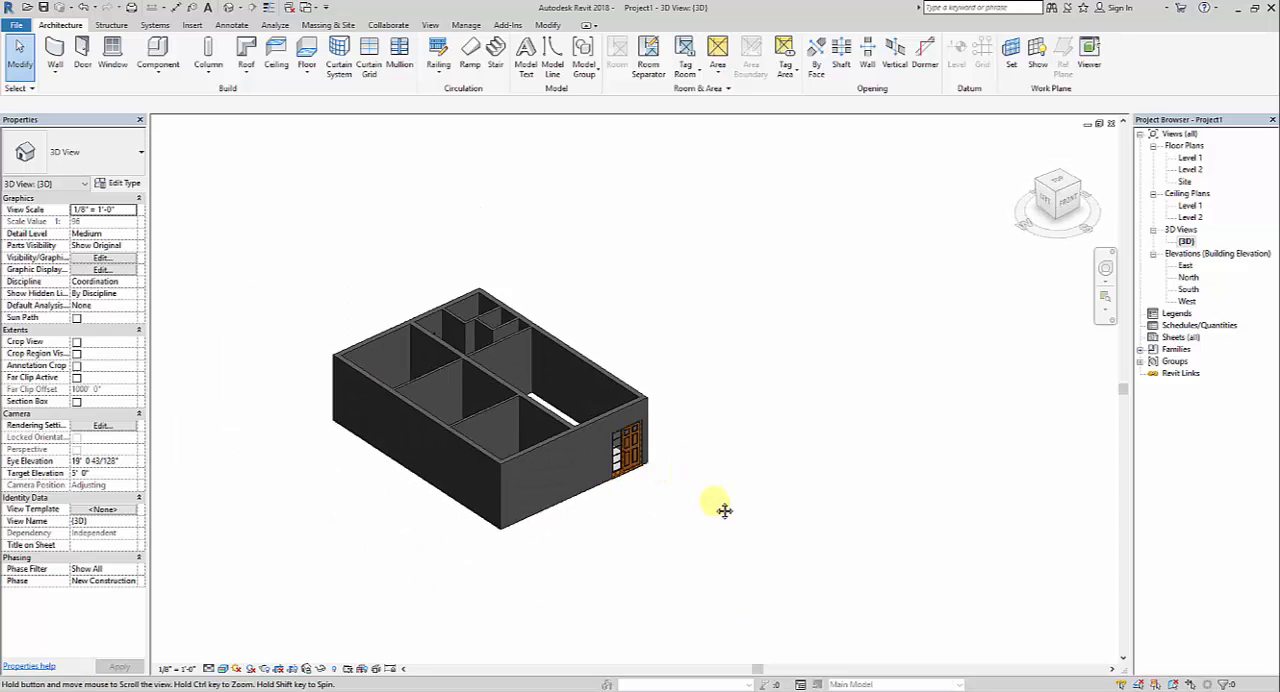
pyautogui.rightClick(702, 343)
pyautogui.click(740, 340)
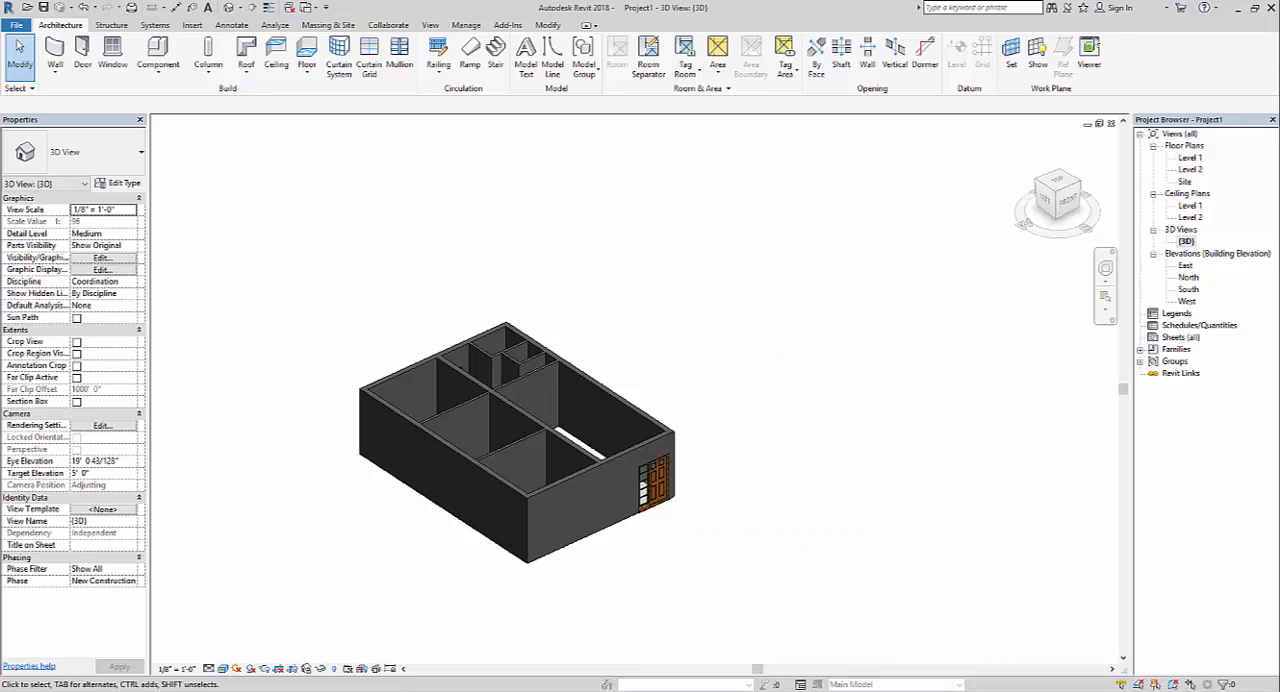
# Open the Level 1 floor plan and bring the whole house layout into view
pyautogui.doubleClick(1196, 159)
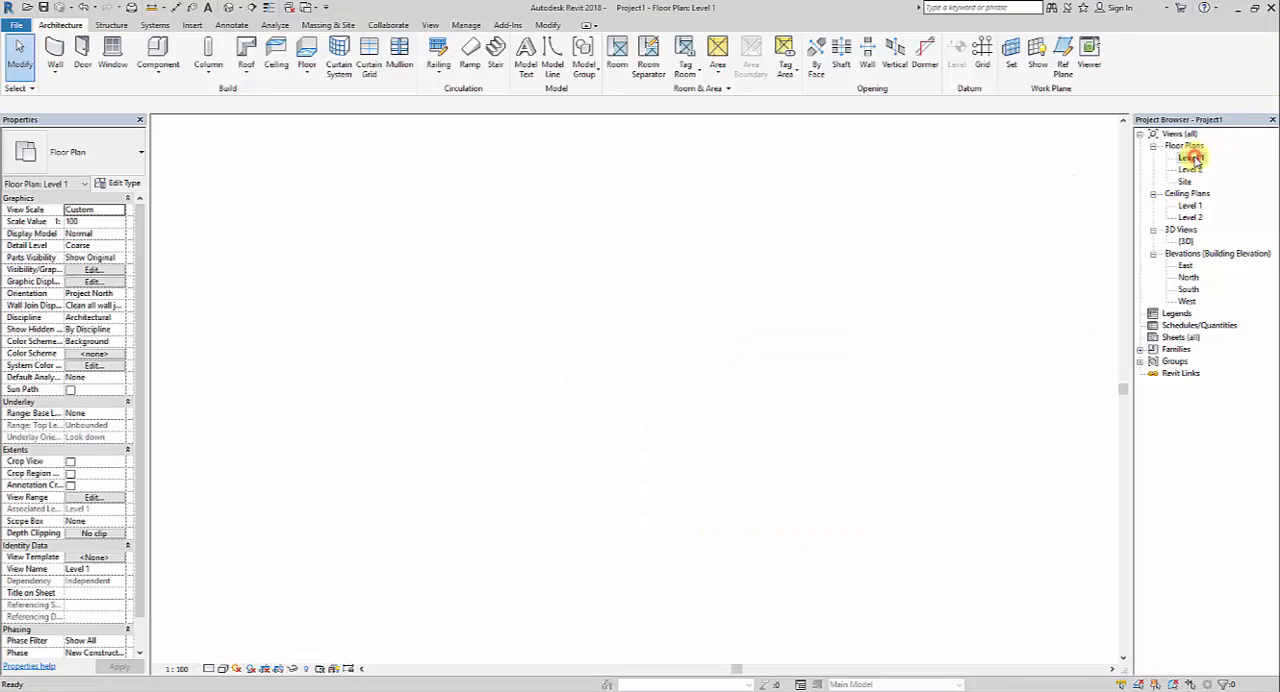
pyautogui.scroll(-3, 506, 271)
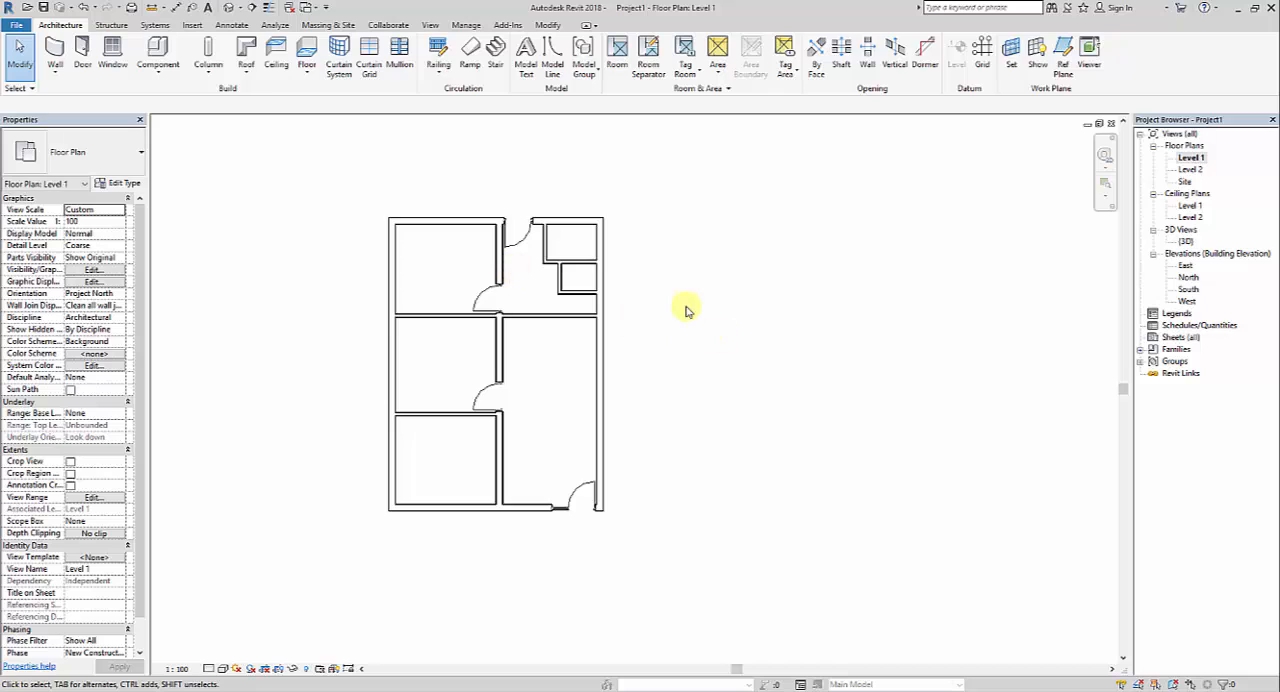
pyautogui.scroll(3, 686, 311)
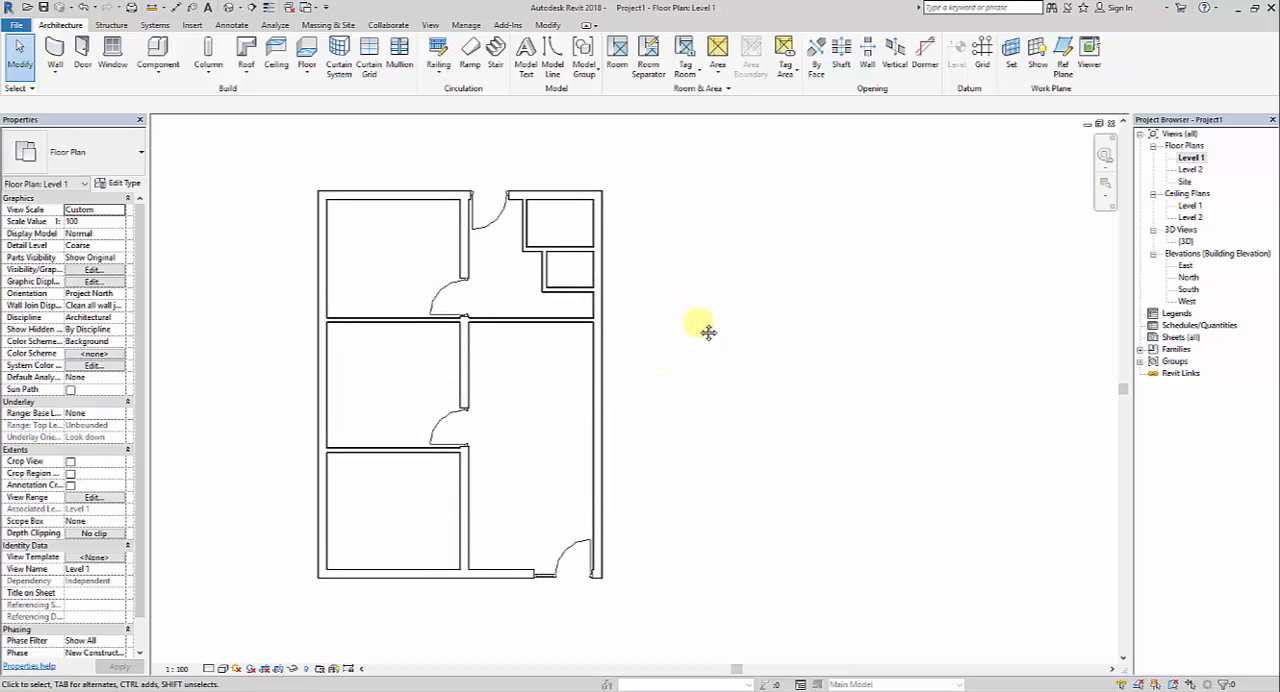
pyautogui.moveTo(665, 405); pyautogui.dragTo(675, 402, button='middle')
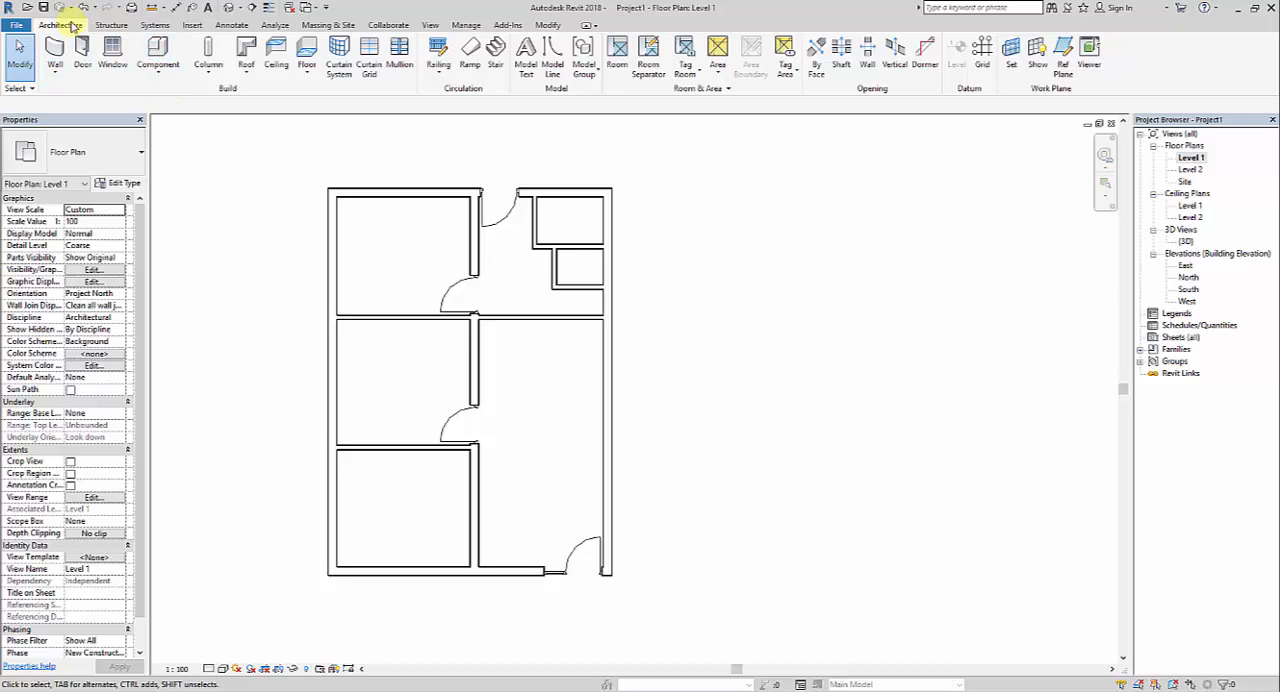
# Start placing a window and open the Metric Library's Windows folder for loading a family
pyautogui.click(113, 55)
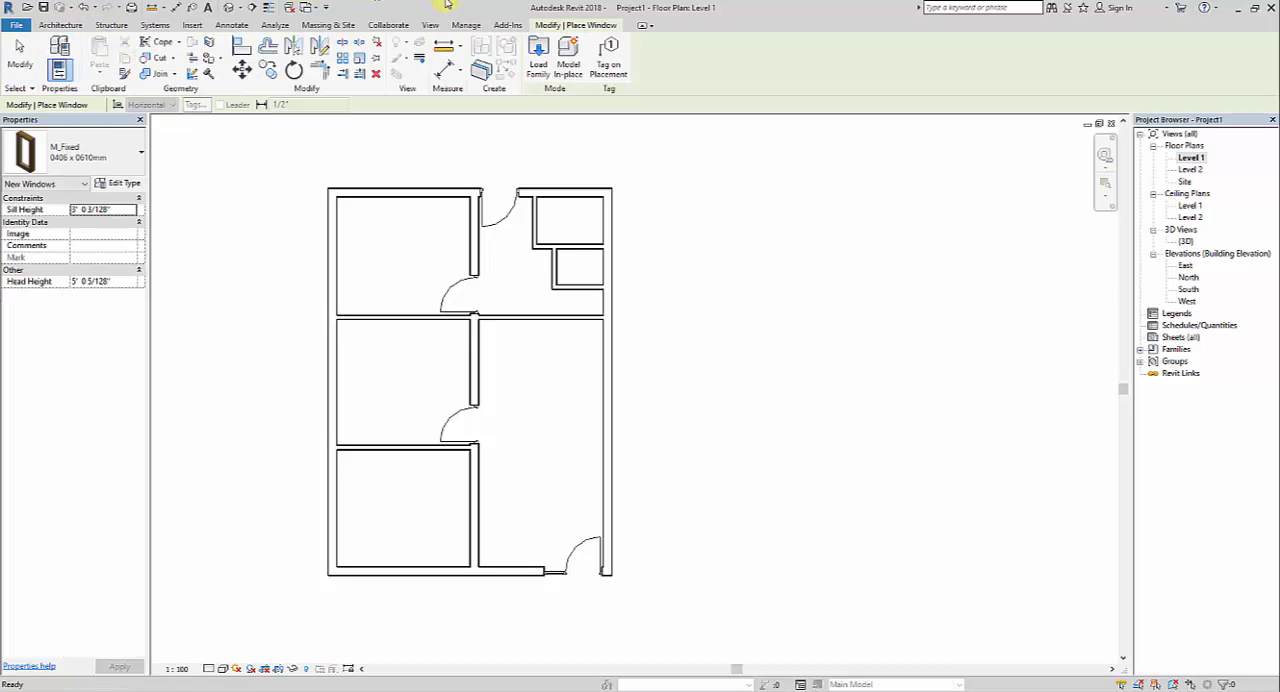
pyautogui.click(537, 63)
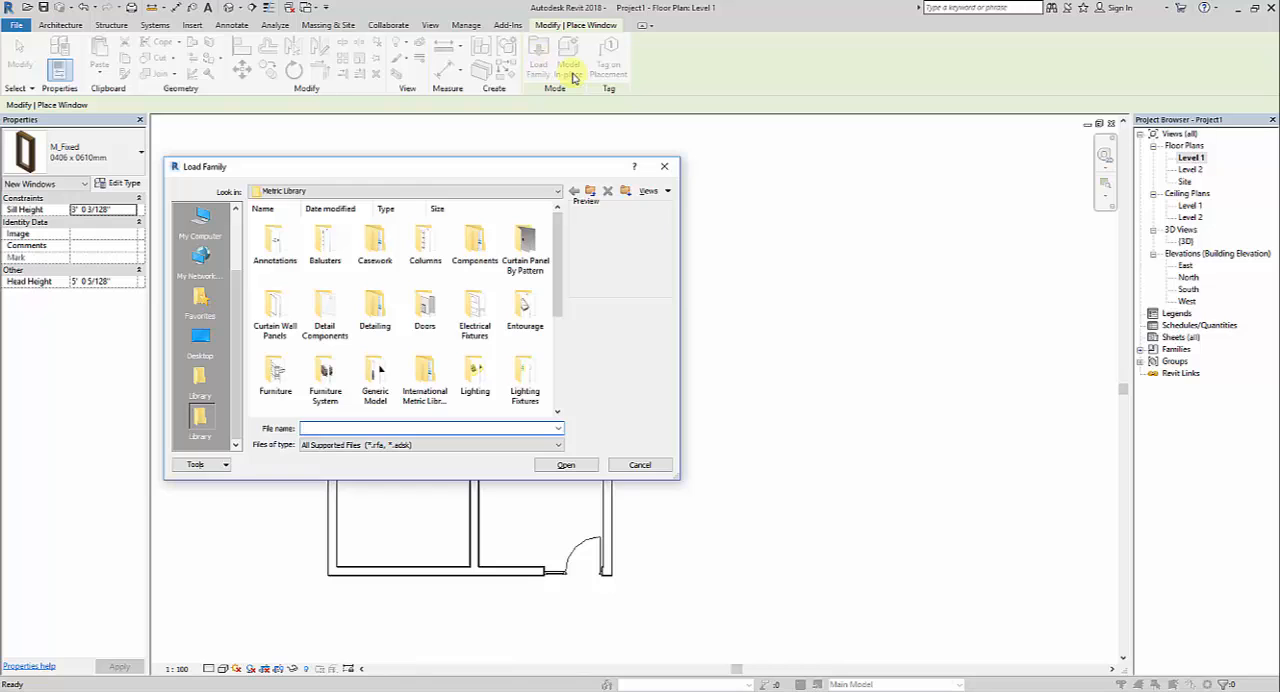
pyautogui.scroll(-4, 520, 365)
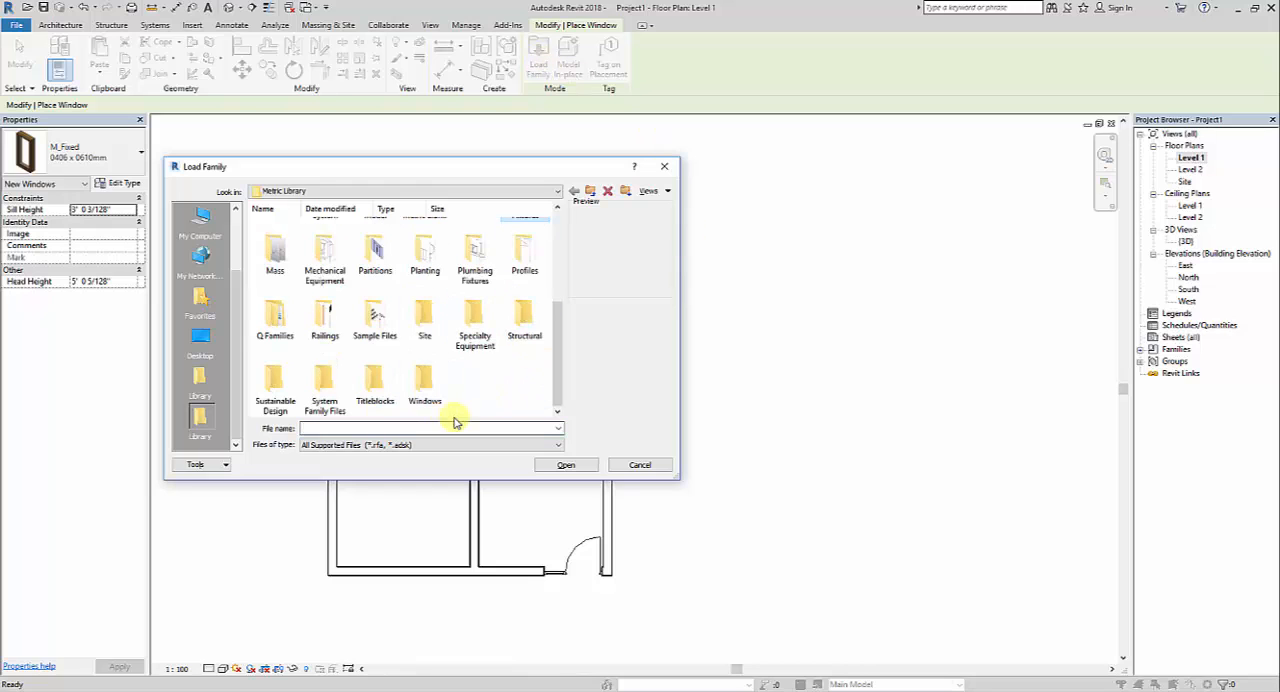
pyautogui.click(425, 390)
pyautogui.click(598, 464)
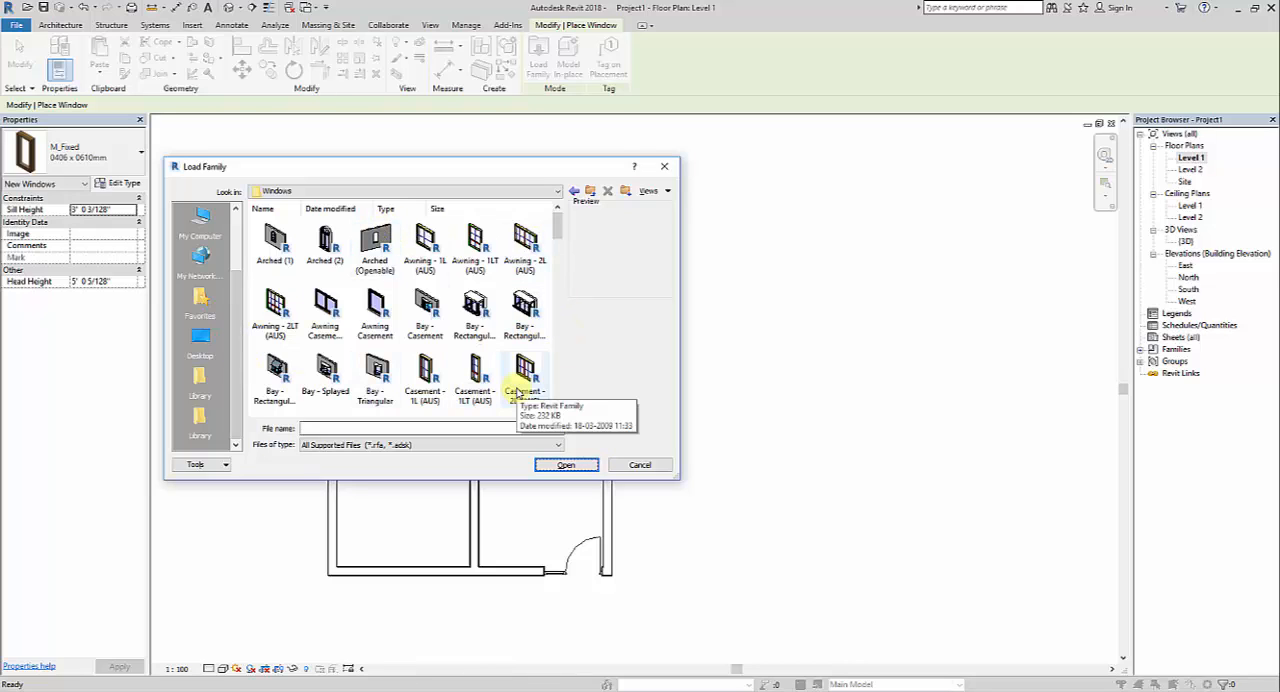
# Preview the available window families, including Bay - Casement, Awning - 1LT (AUS), Dbl Plain, Corner Window, Dbl w Glazing Bars (1) and M_Louvers with Trim
pyautogui.click(420, 306)
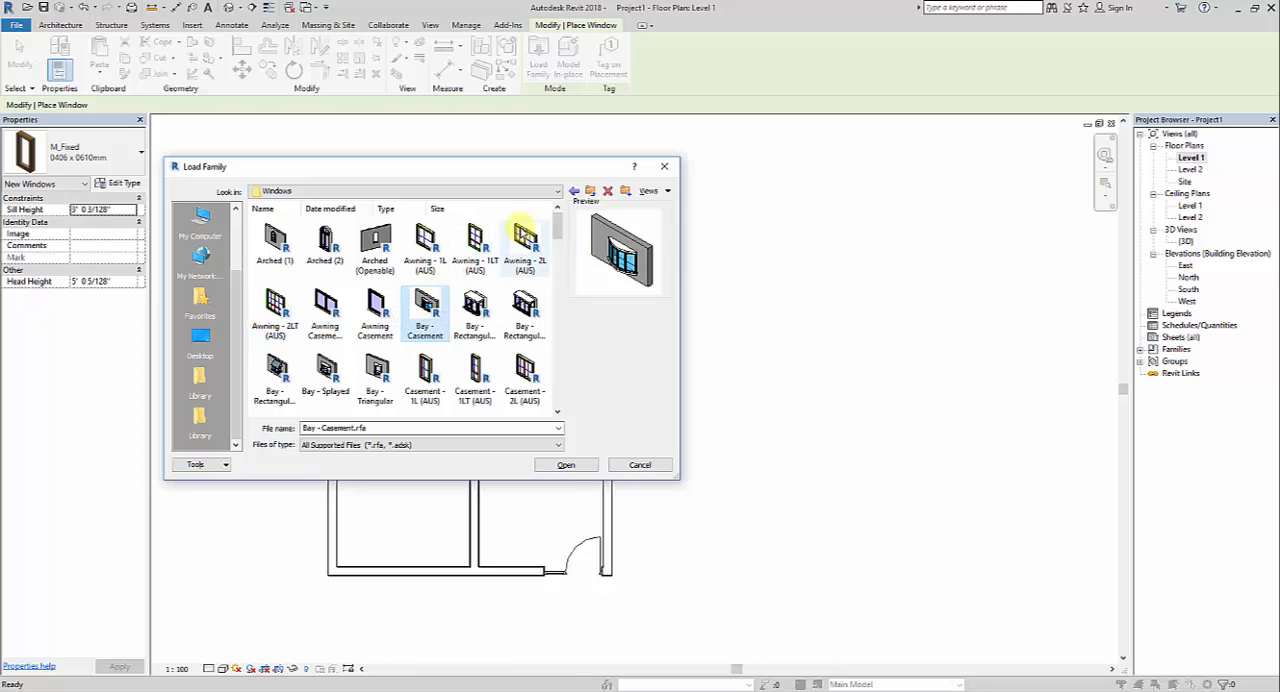
pyautogui.click(470, 262)
pyautogui.scroll(-2, 508, 345)
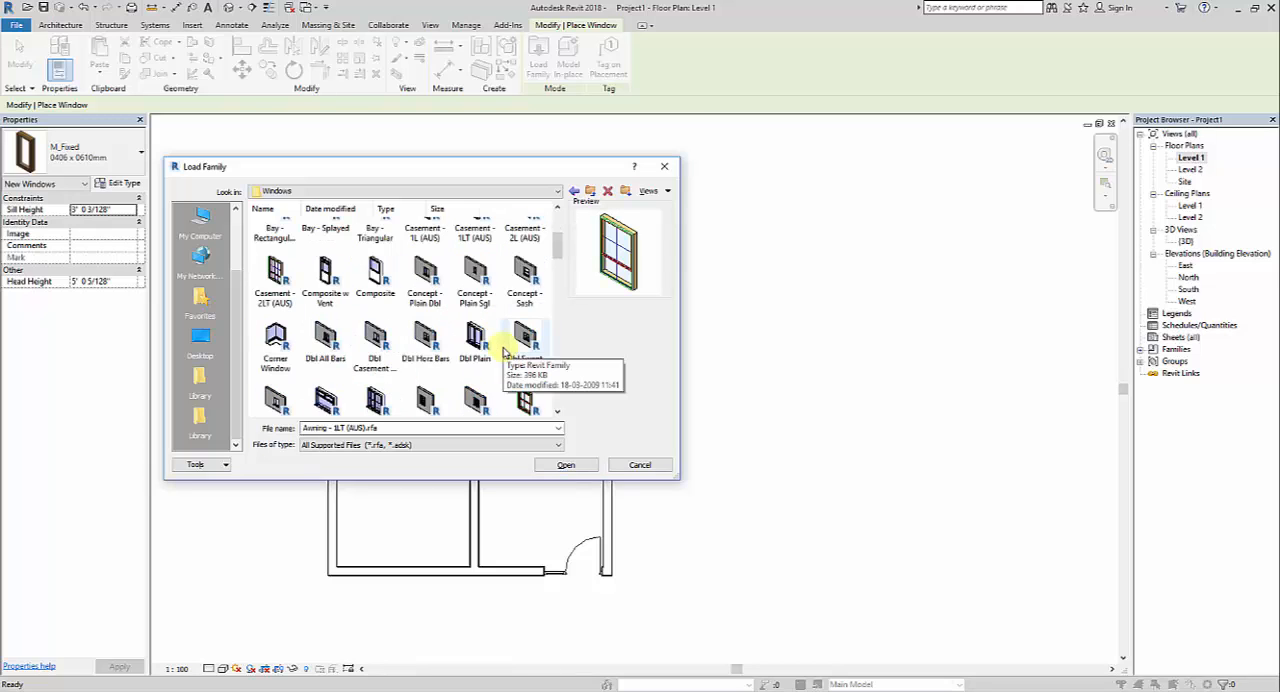
pyautogui.click(479, 333)
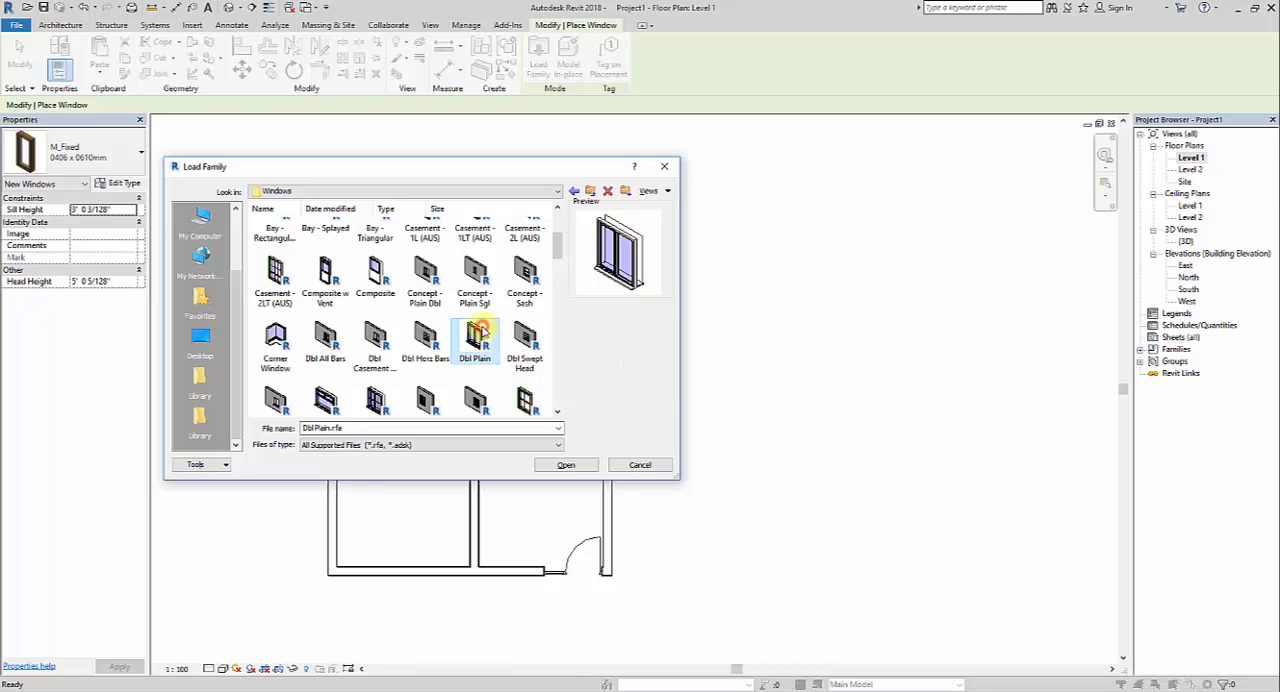
pyautogui.click(276, 345)
pyautogui.scroll(-3, 395, 335)
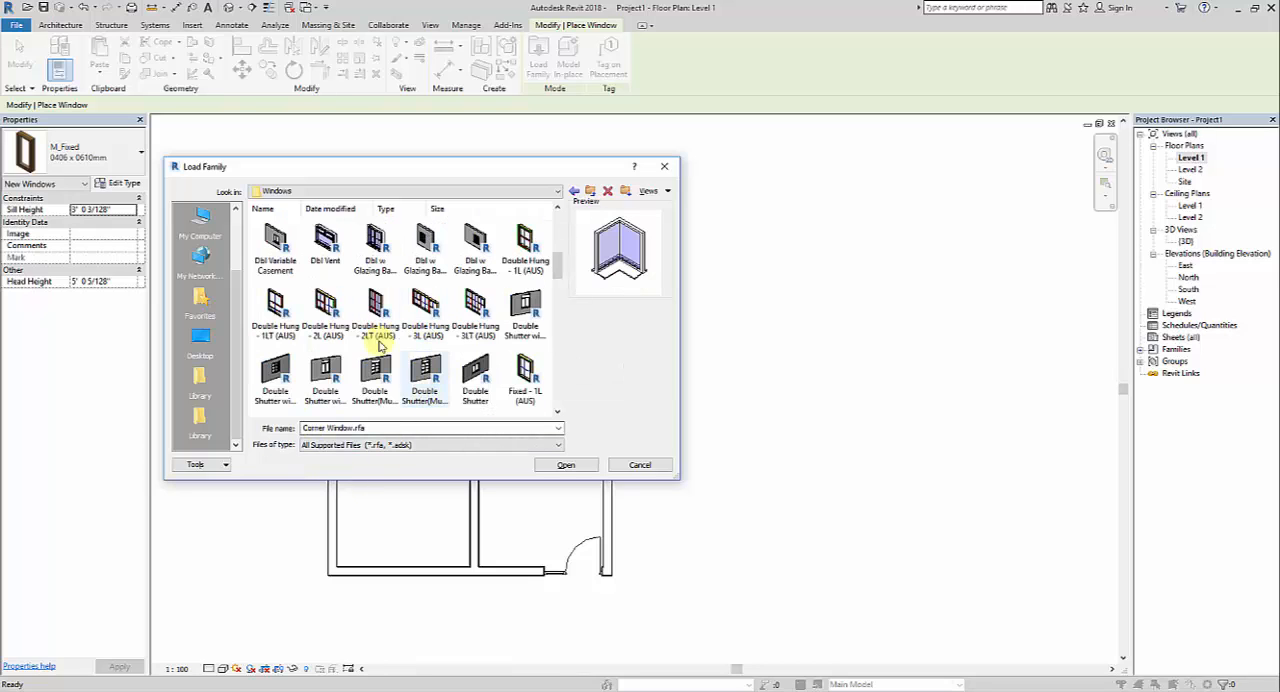
pyautogui.click(377, 250)
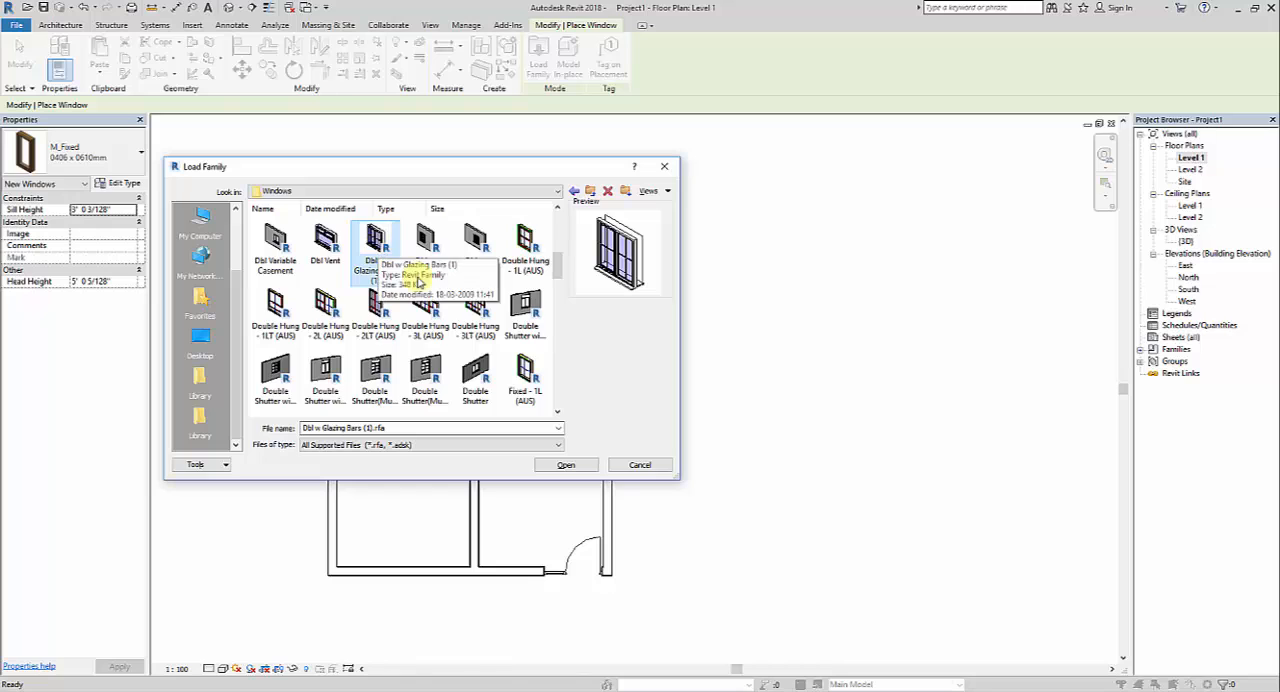
pyautogui.scroll(-3, 470, 335)
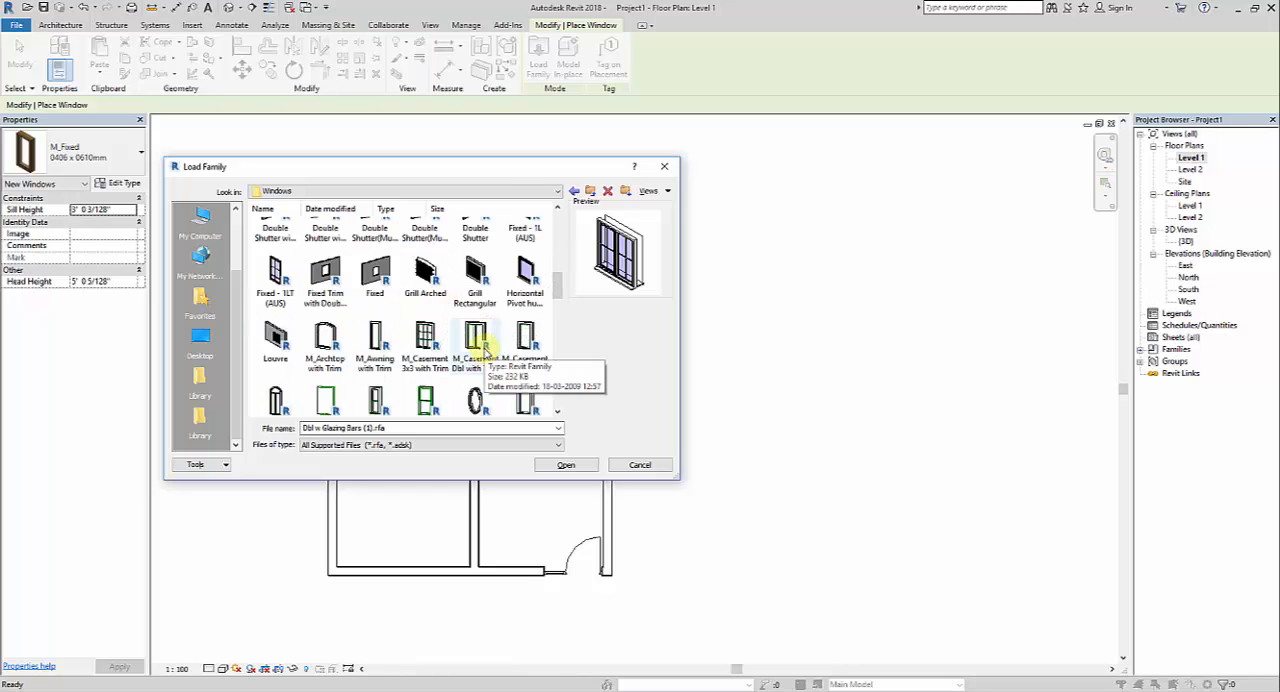
pyautogui.scroll(-3, 480, 345)
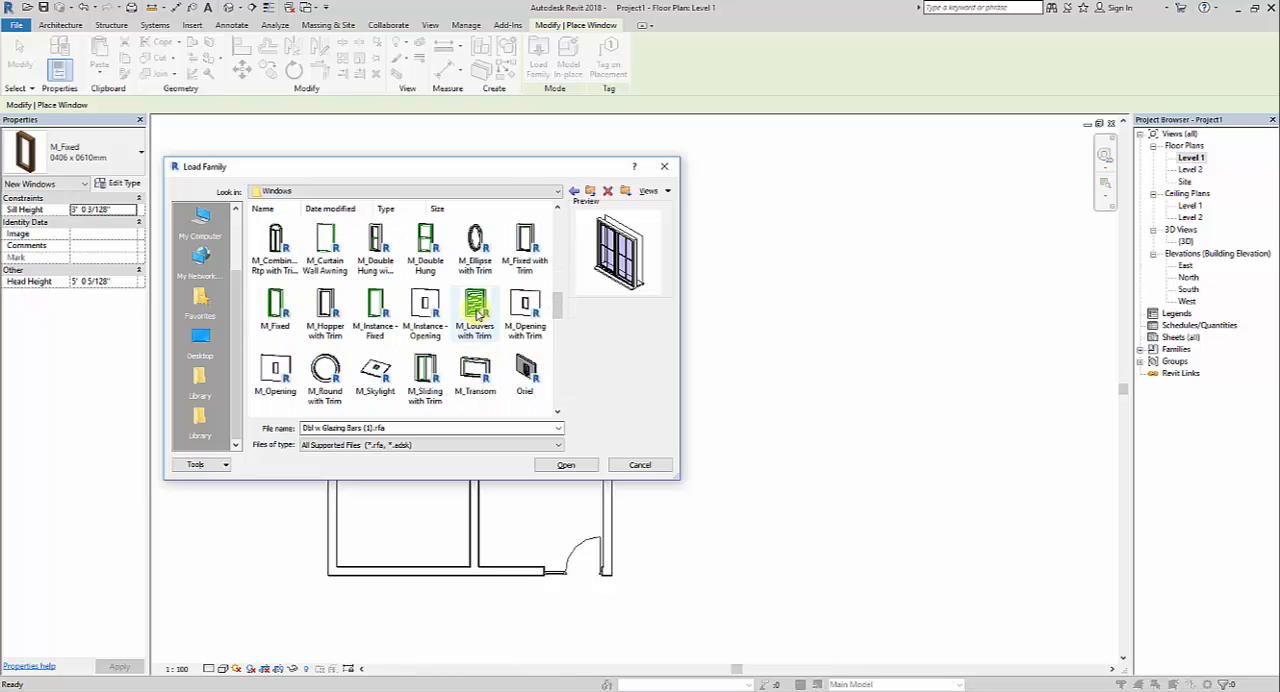
pyautogui.click(476, 311)
pyautogui.scroll(10, 450, 345)
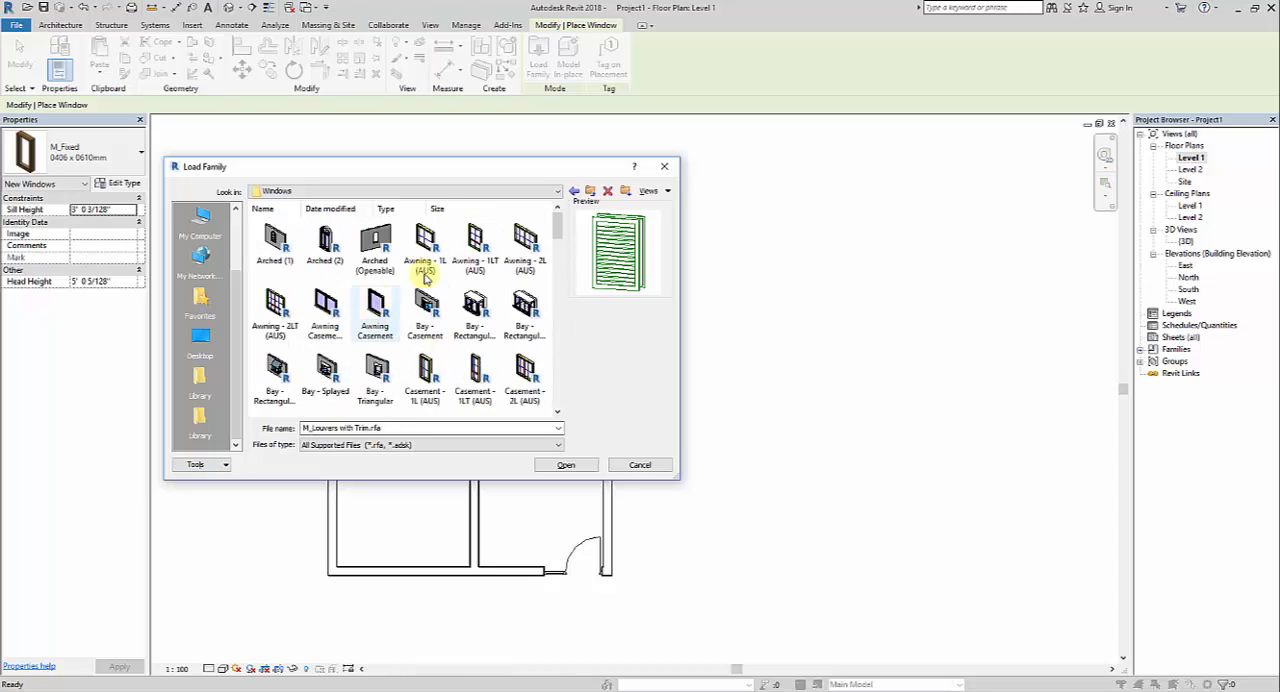
pyautogui.scroll(-3, 401, 320)
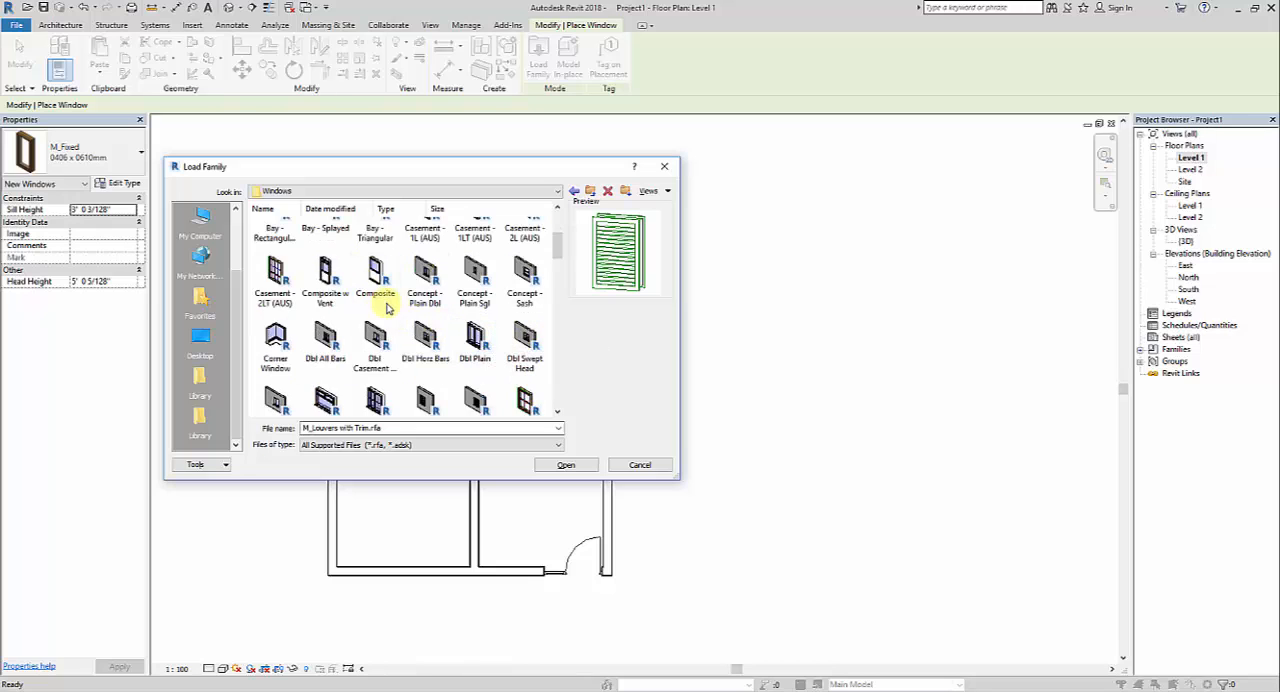
pyautogui.scroll(-3, 388, 308)
pyautogui.scroll(-3, 390, 315)
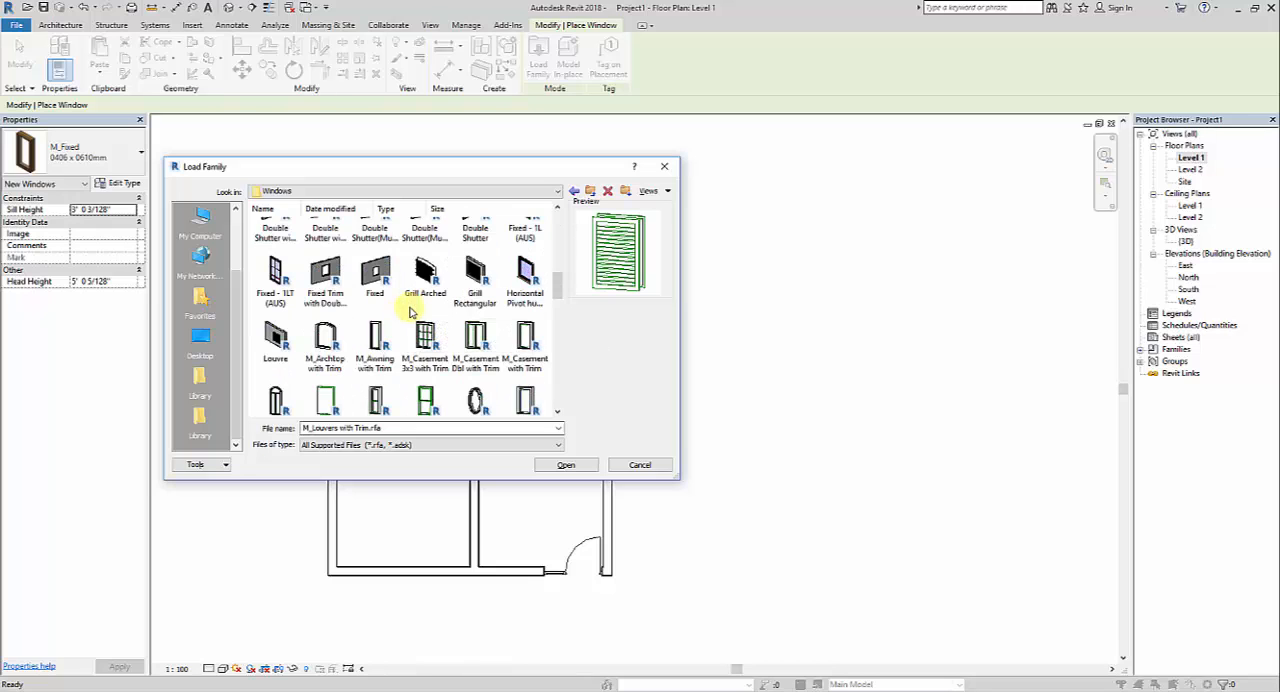
pyautogui.scroll(6, 405, 313)
pyautogui.scroll(3, 410, 312)
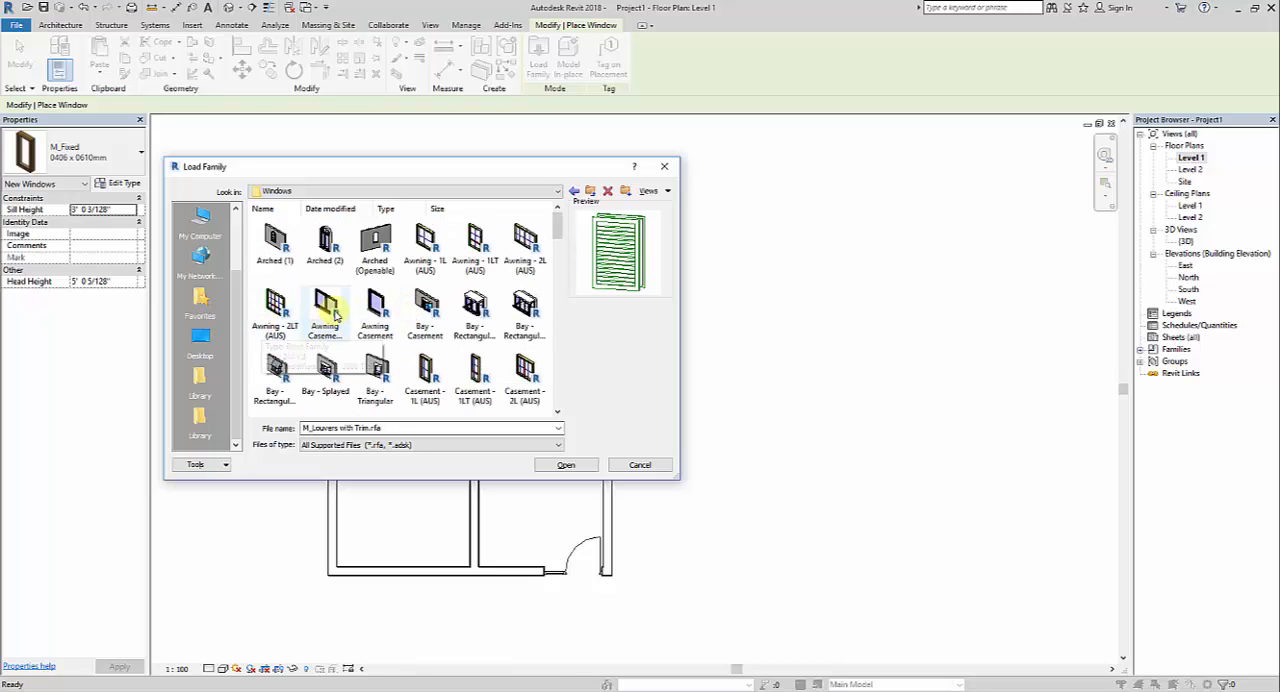
# Compare Awning Casement double with M_Casement Dbl with Trim, and load the Awning Casement double family
pyautogui.click(327, 312)
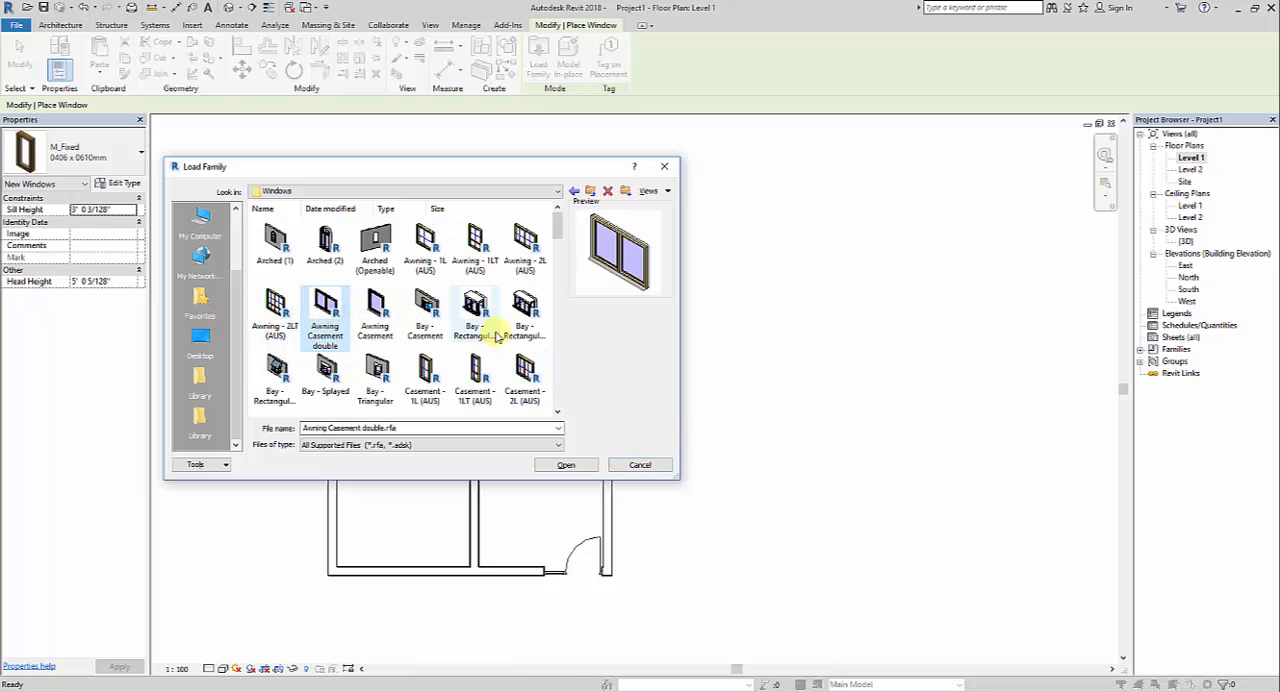
pyautogui.scroll(-3, 492, 335)
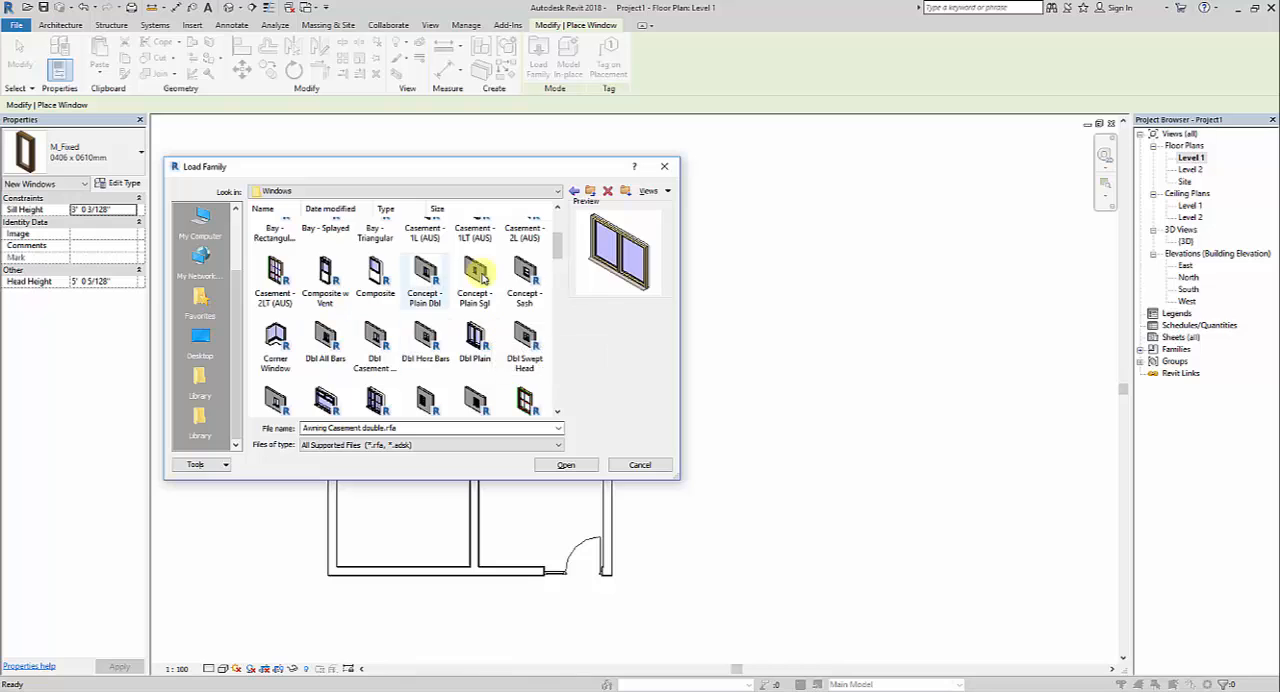
pyautogui.scroll(-1, 470, 355)
pyautogui.scroll(-6, 462, 340)
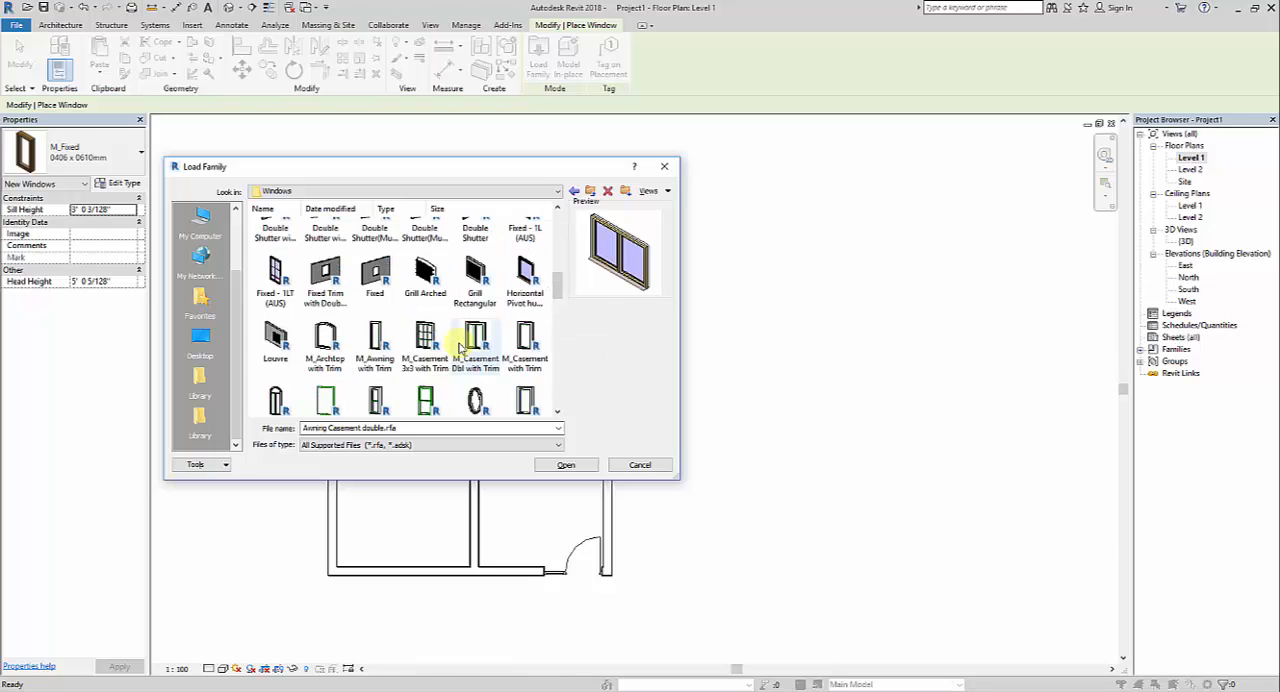
pyautogui.scroll(8, 482, 330)
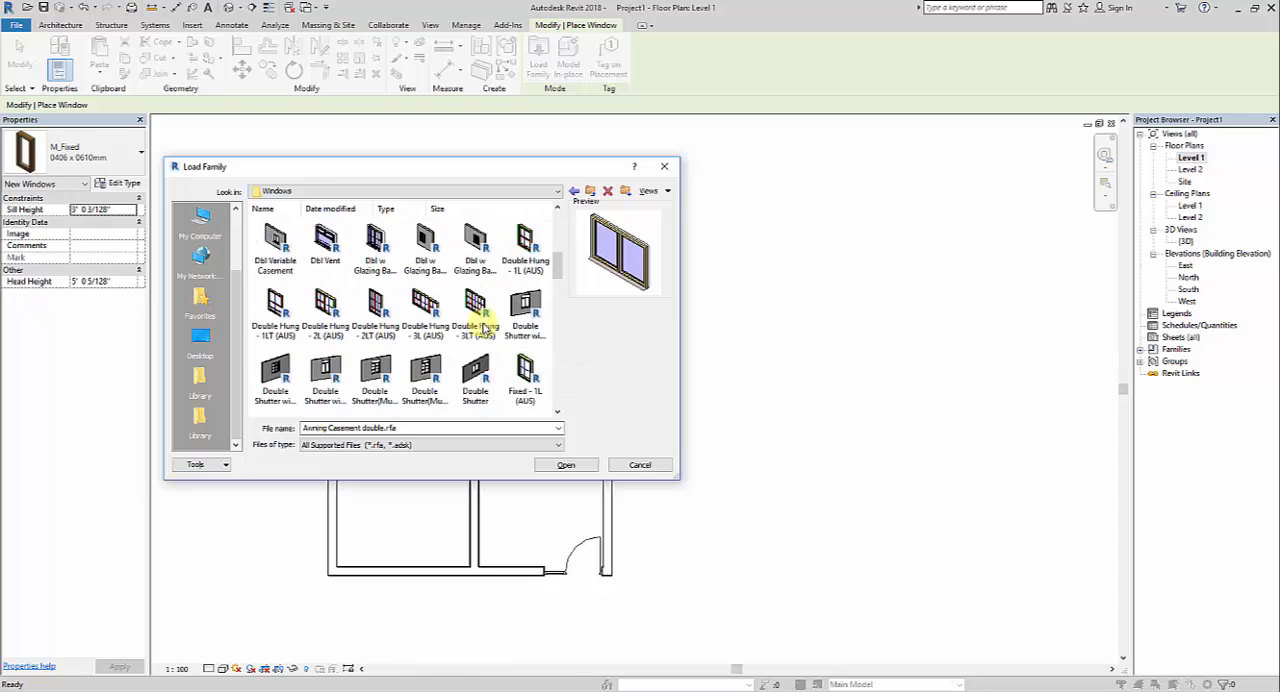
pyautogui.scroll(-5, 482, 330)
pyautogui.click(481, 332)
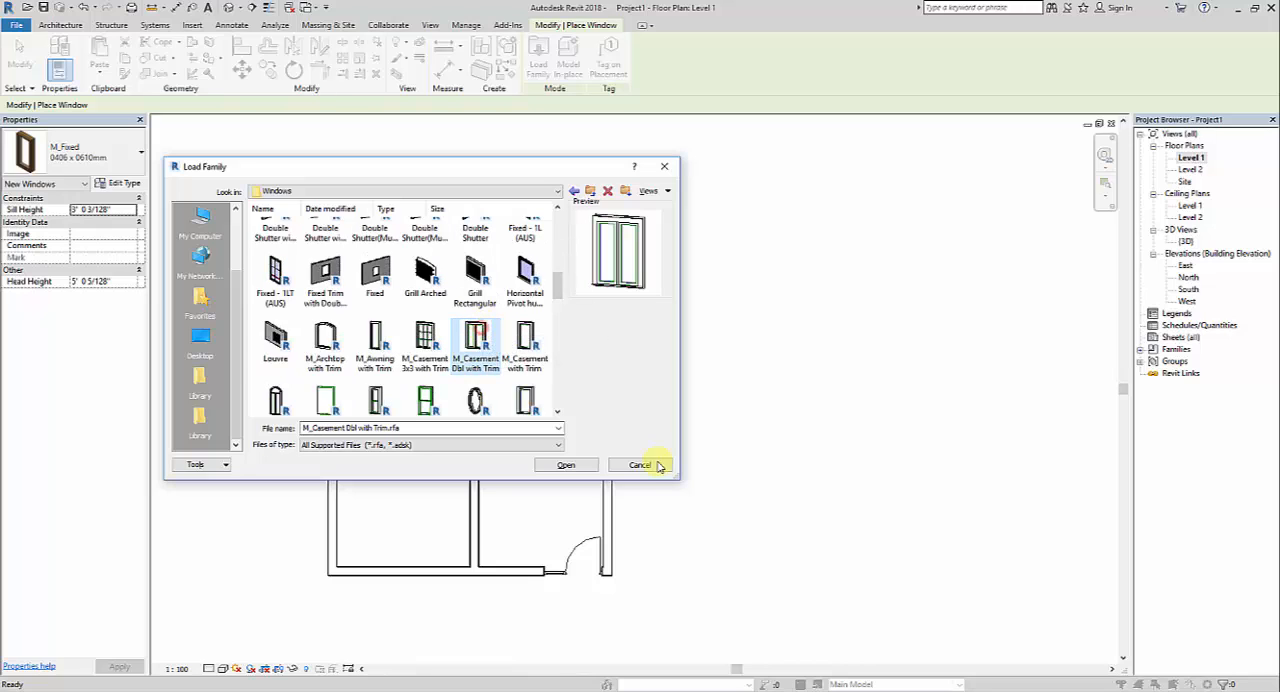
pyautogui.scroll(10, 380, 337)
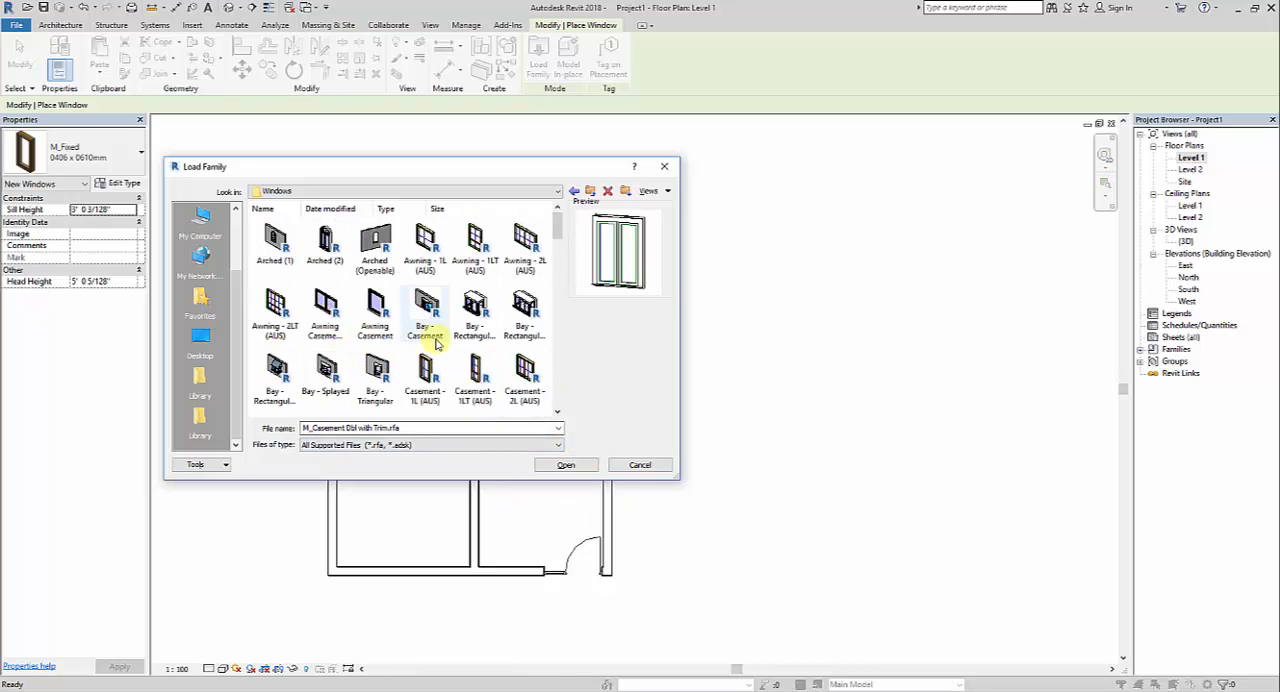
pyautogui.click(326, 310)
pyautogui.click(560, 468)
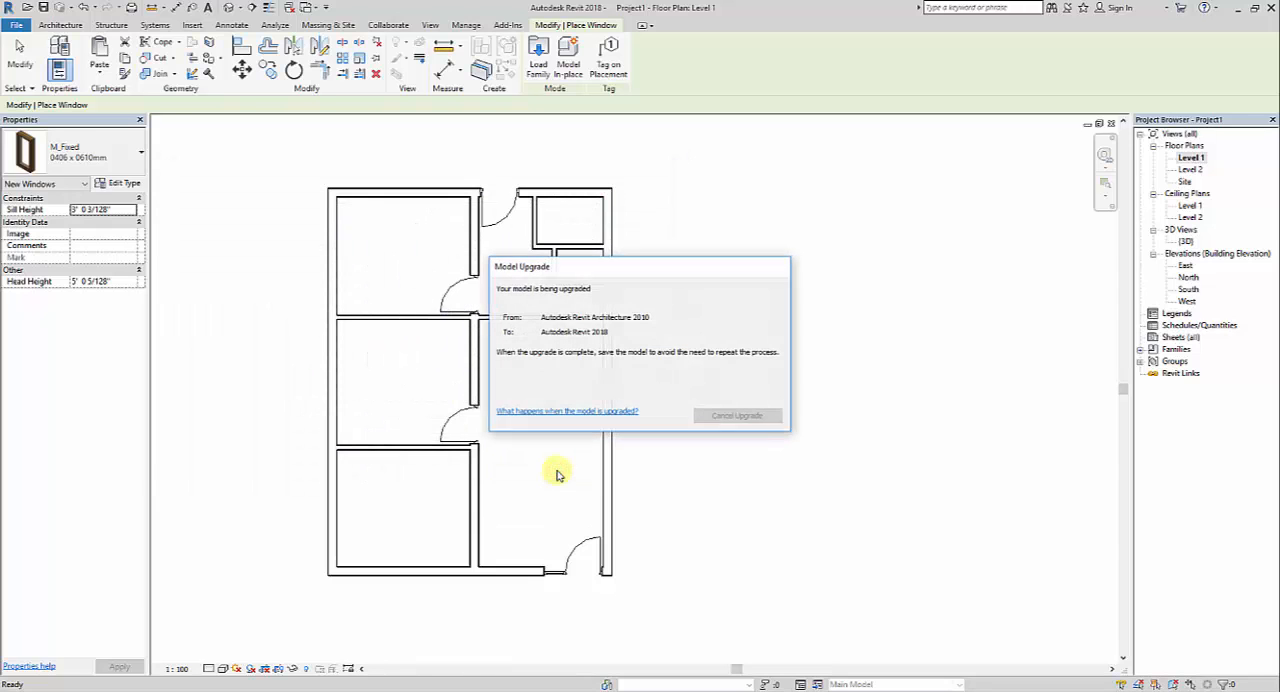
# Place an Awning Casement double 1500/1200 window in the lower-left room's front exterior wall, centred at 6'-1 1/2" from both side walls
pyautogui.scroll(3, 409, 571)
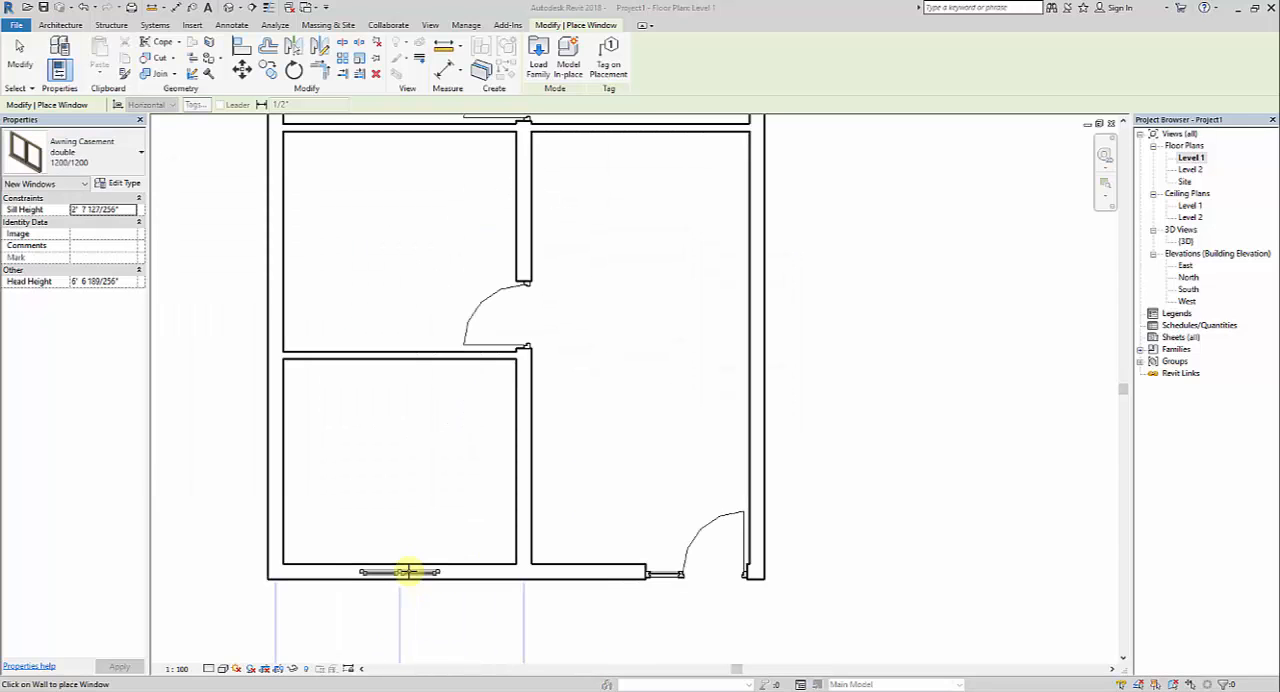
pyautogui.click(58, 172)
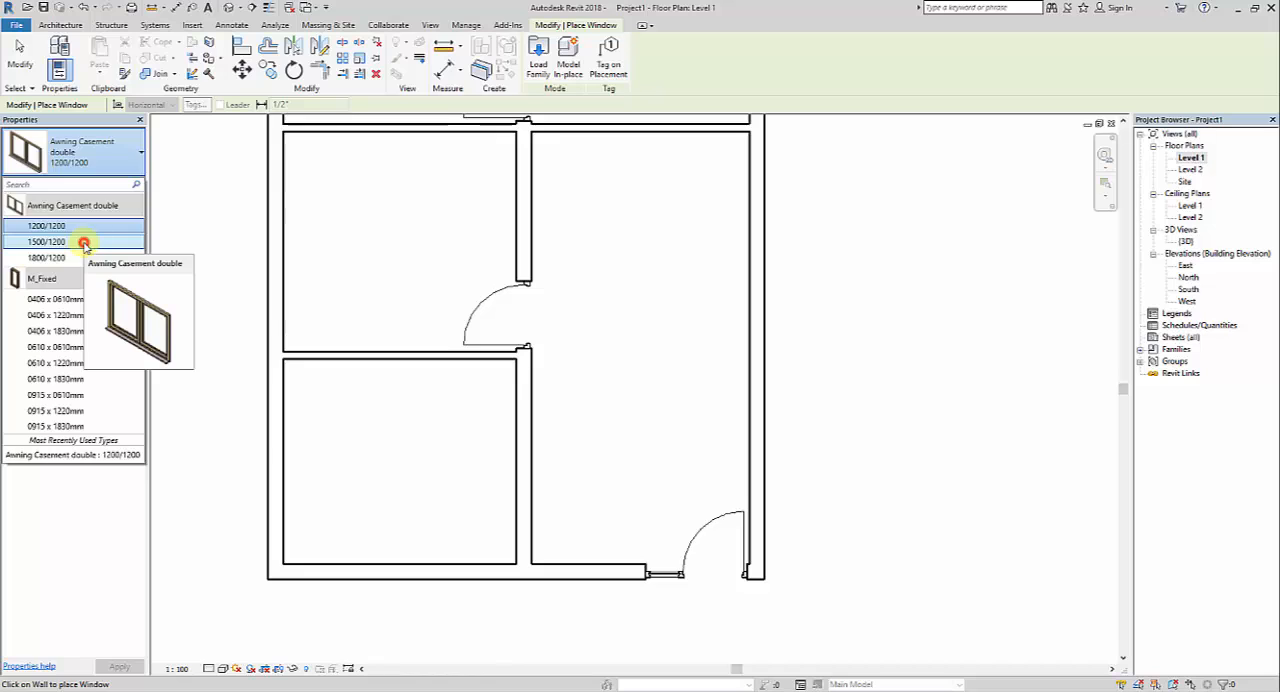
pyautogui.click(84, 242)
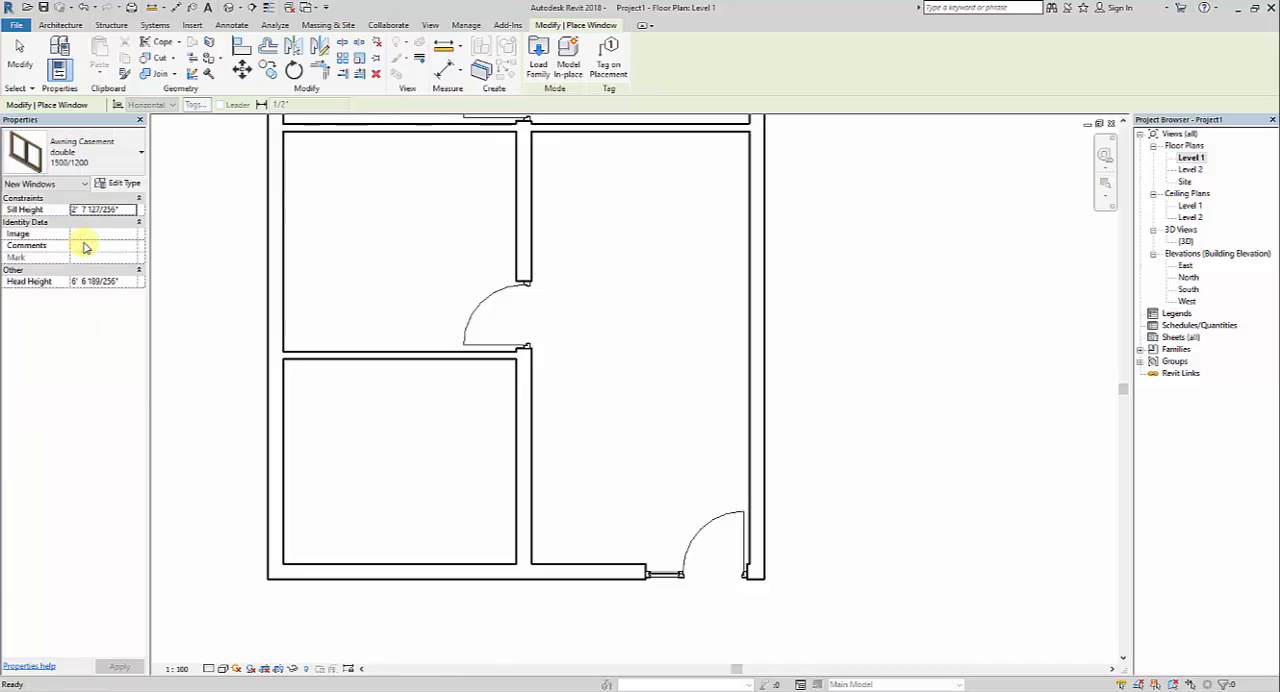
pyautogui.click(400, 572)
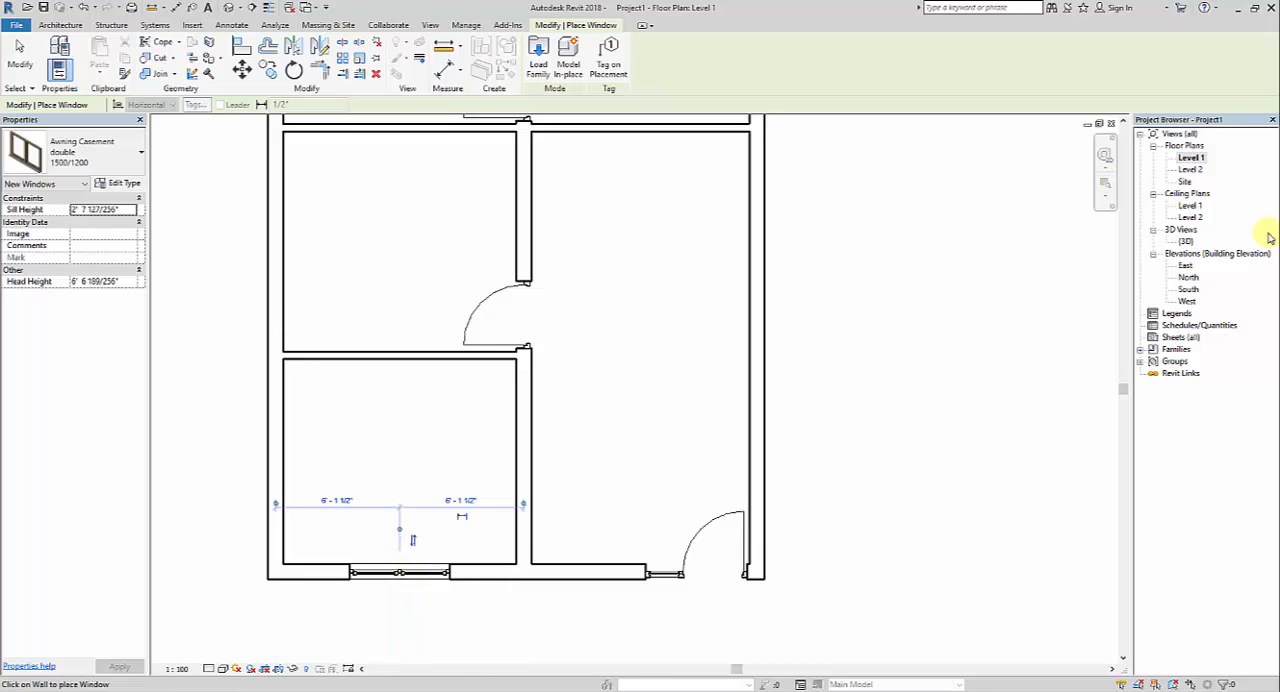
# Examine the front wall's new casement window up close in the 3D view
pyautogui.doubleClick(1186, 244)
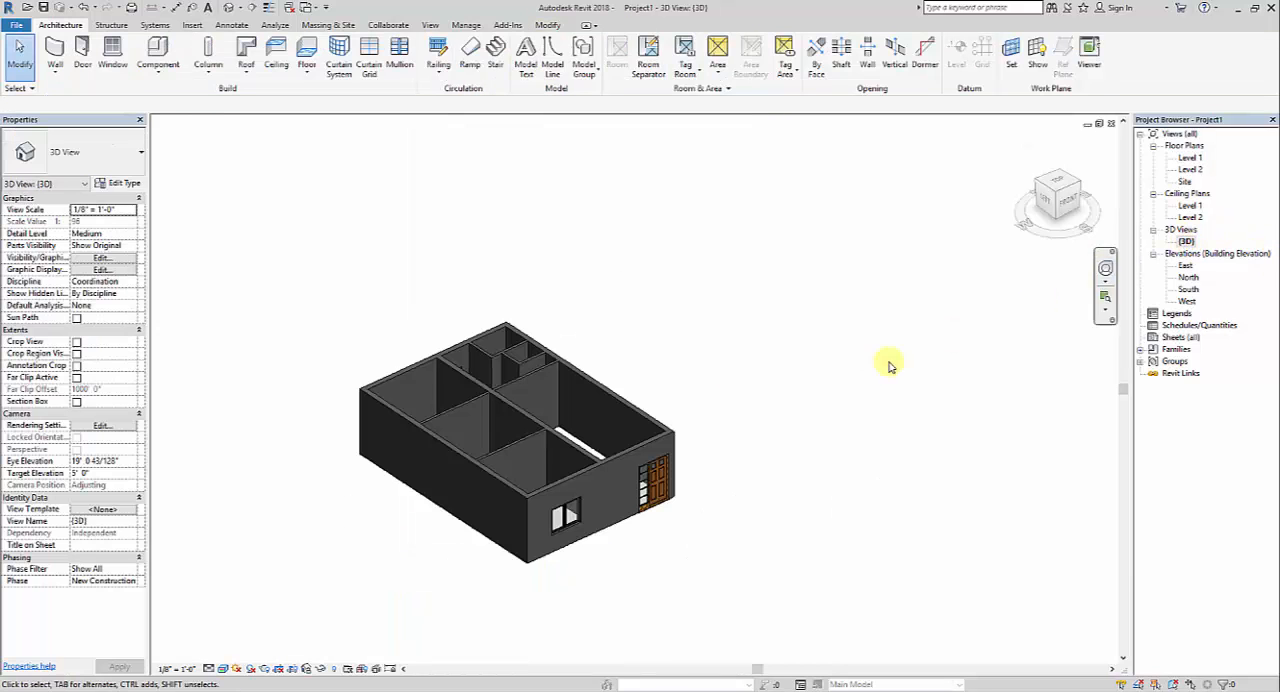
pyautogui.scroll(4, 600, 528)
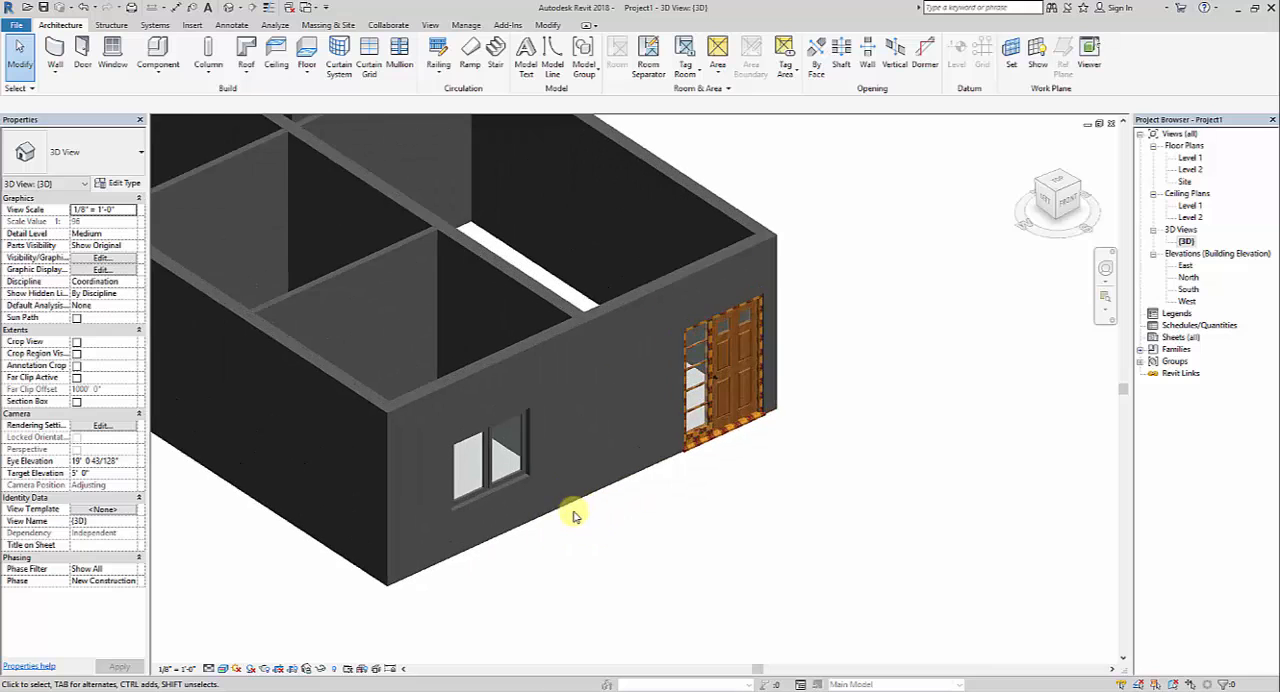
pyautogui.moveTo(591, 543)
pyautogui.keyDown('shift'); pyautogui.mouseDown(button='middle')
pyautogui.moveTo(564, 475)
pyautogui.moveTo(551, 518)
pyautogui.moveTo(586, 531)
pyautogui.mouseUp(button='middle'); pyautogui.keyUp('shift')
pyautogui.scroll(2, 528, 494)
pyautogui.scroll(1, 600, 540)
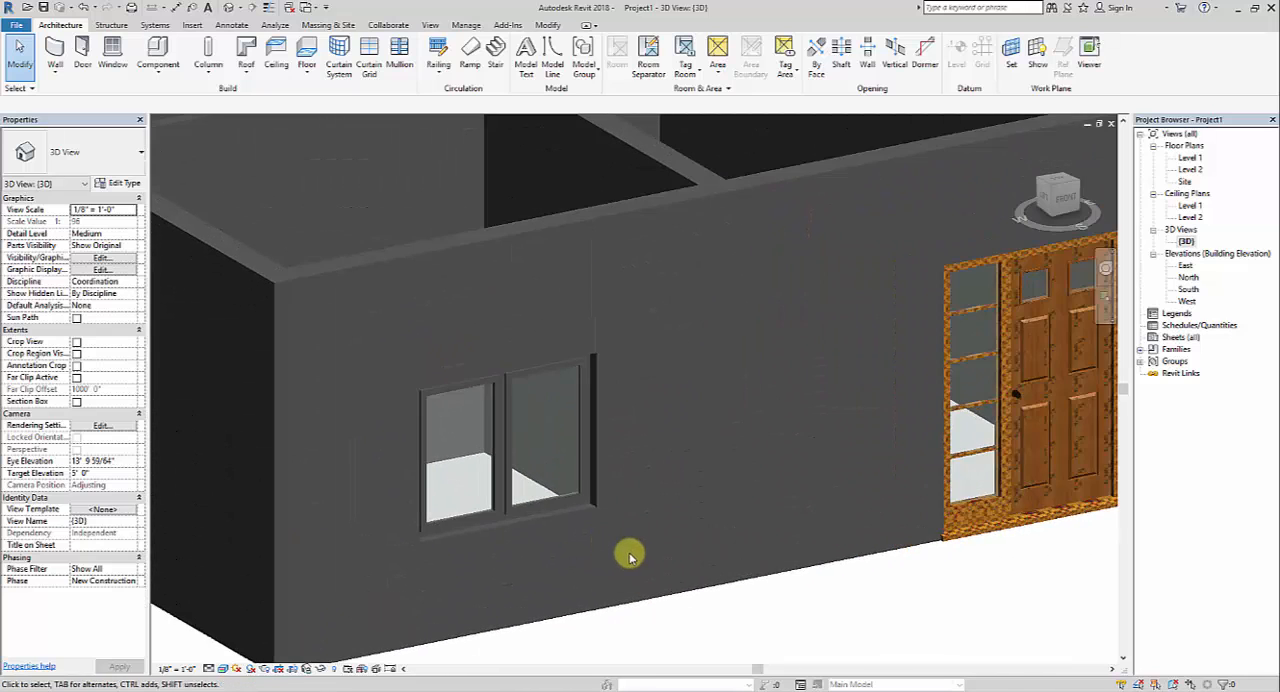
pyautogui.scroll(1, 615, 535)
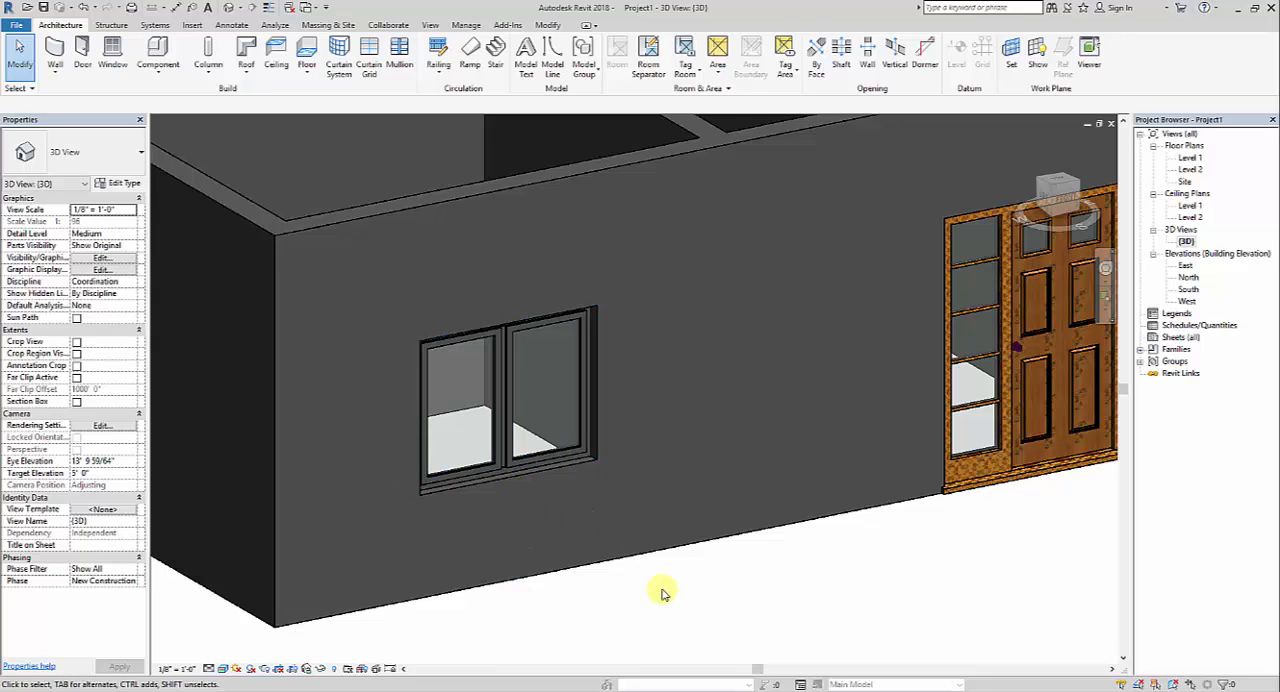
pyautogui.moveTo(655, 565); pyautogui.dragTo(650, 548, button='middle')
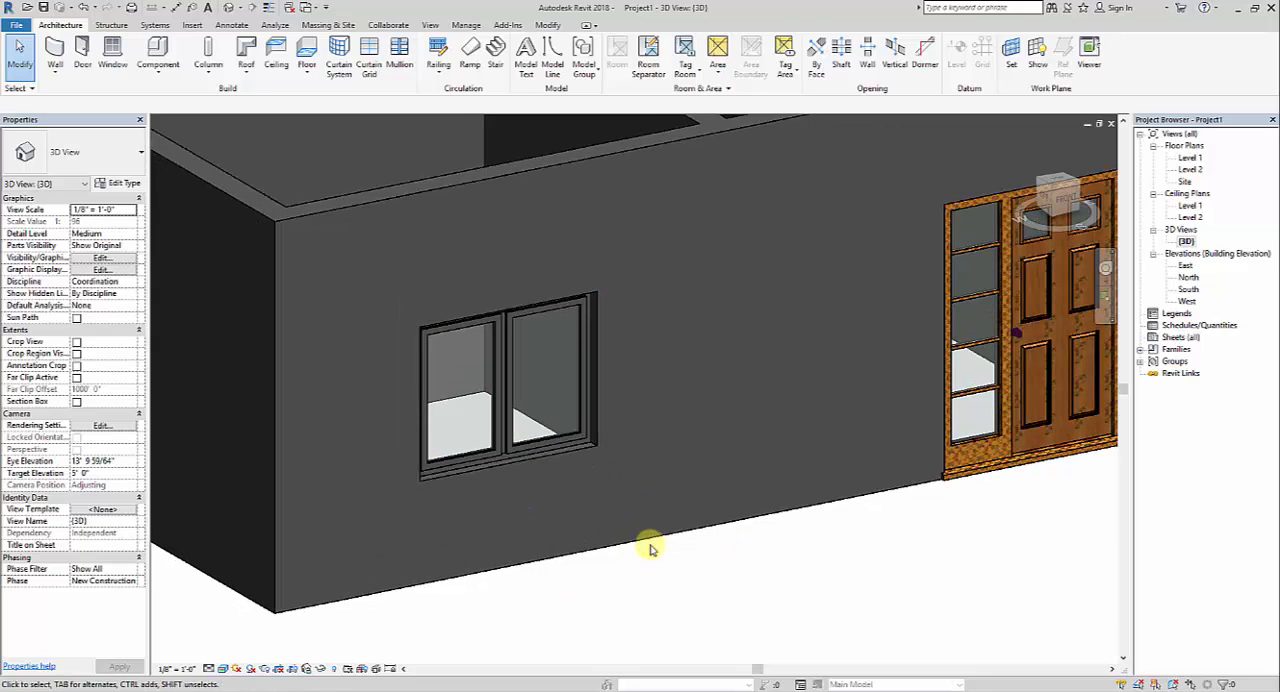
# Set the height and width of the front wall's Awning Casement double 1500/1200 window type to 5' 0"
pyautogui.click(512, 405)
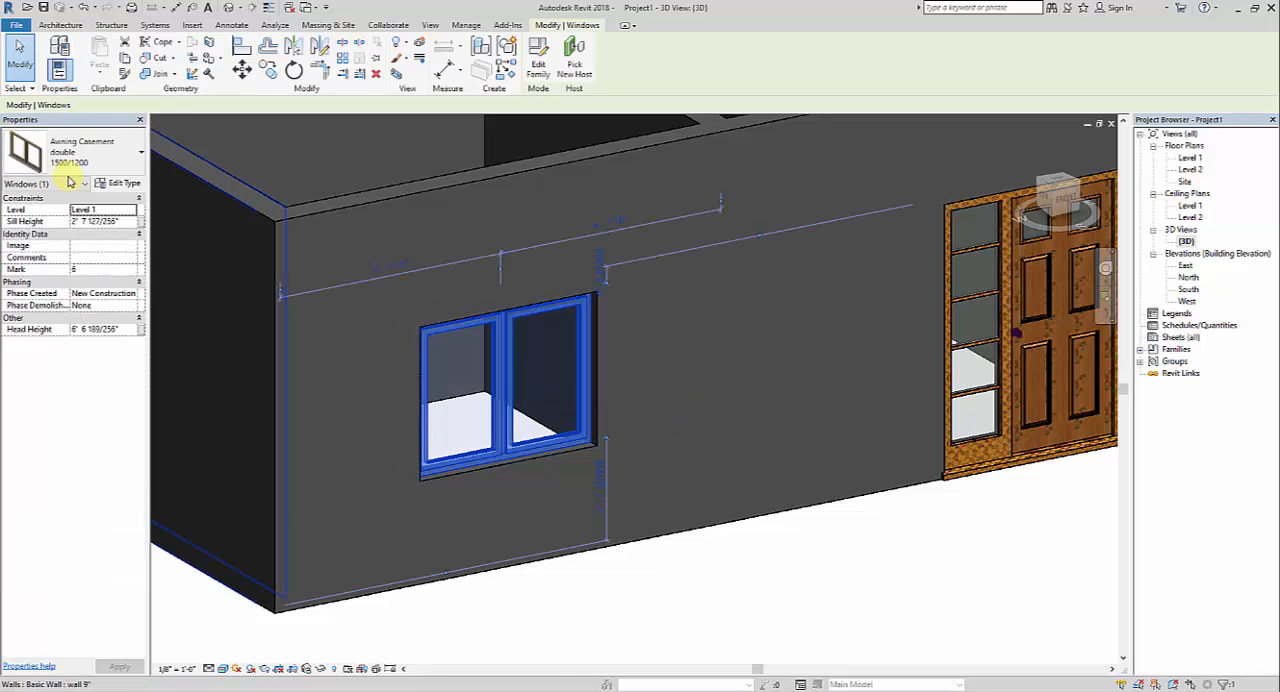
pyautogui.click(110, 184)
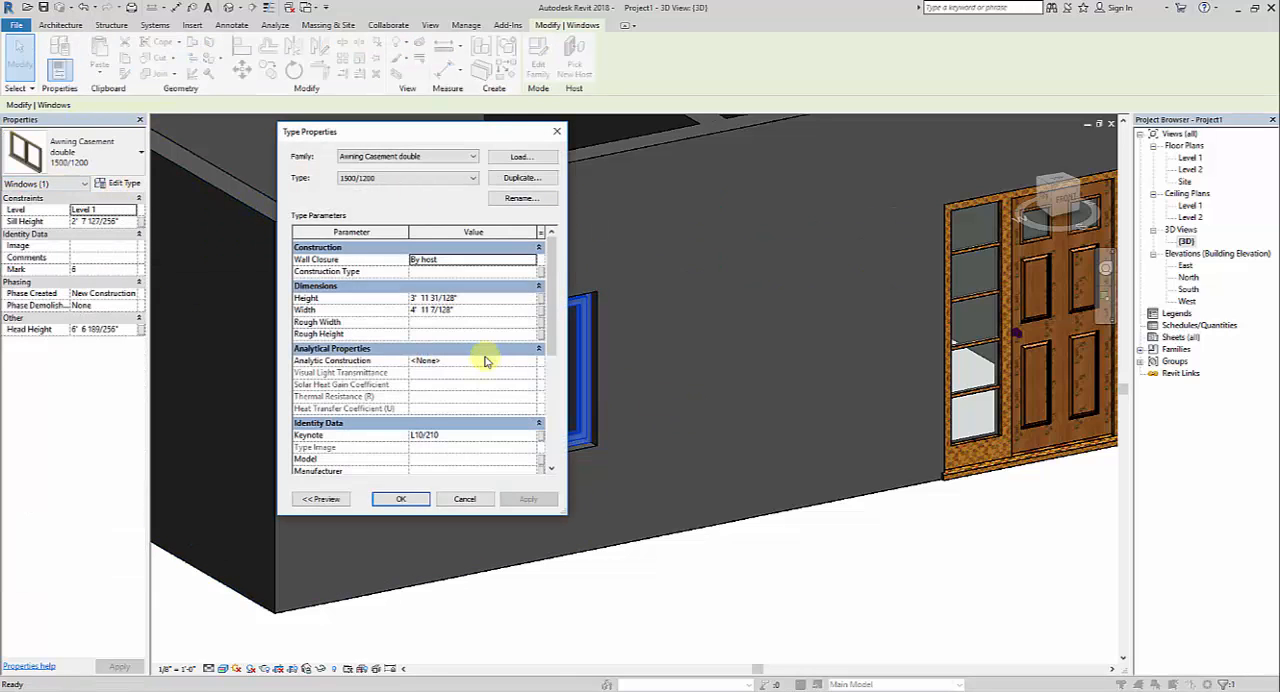
pyautogui.click(484, 300)
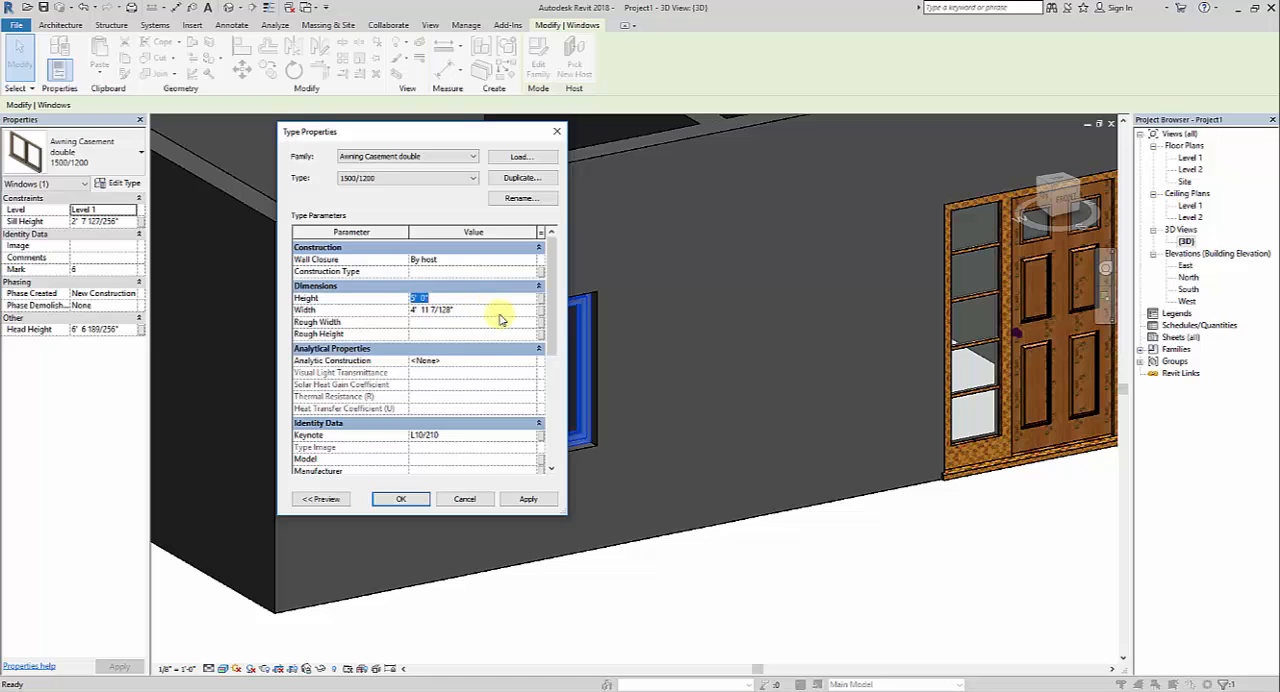
pyautogui.click(508, 310)
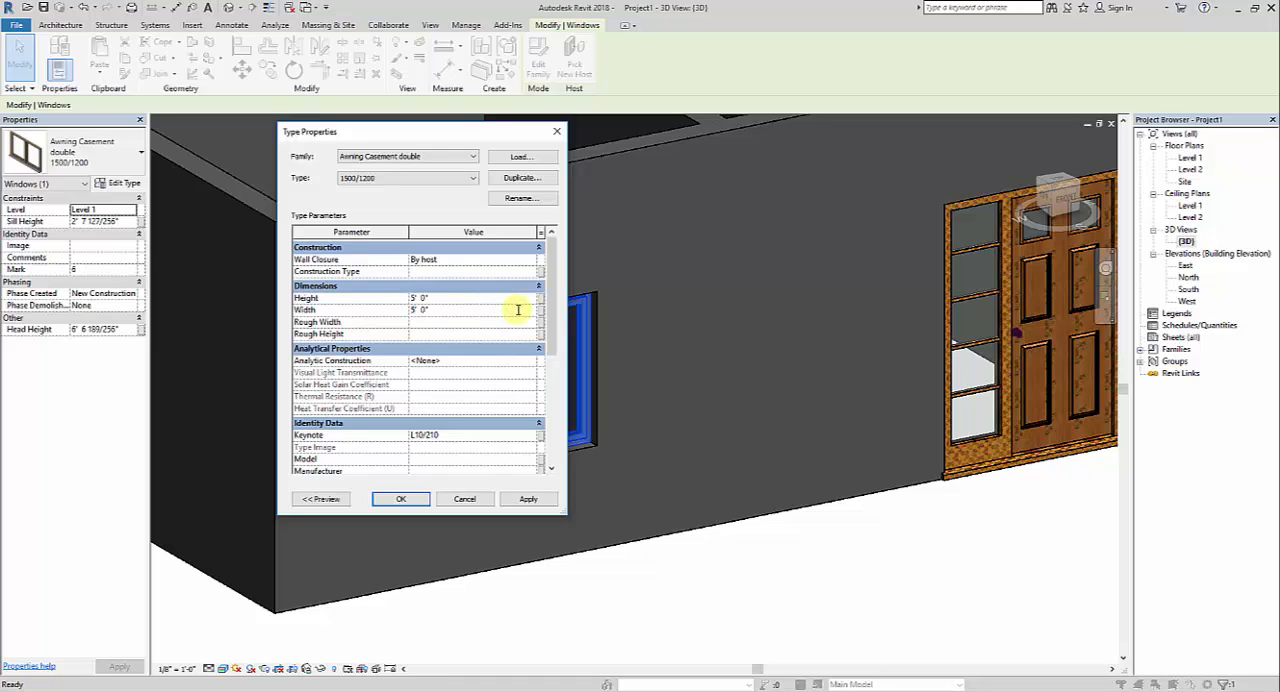
pyautogui.click(538, 496)
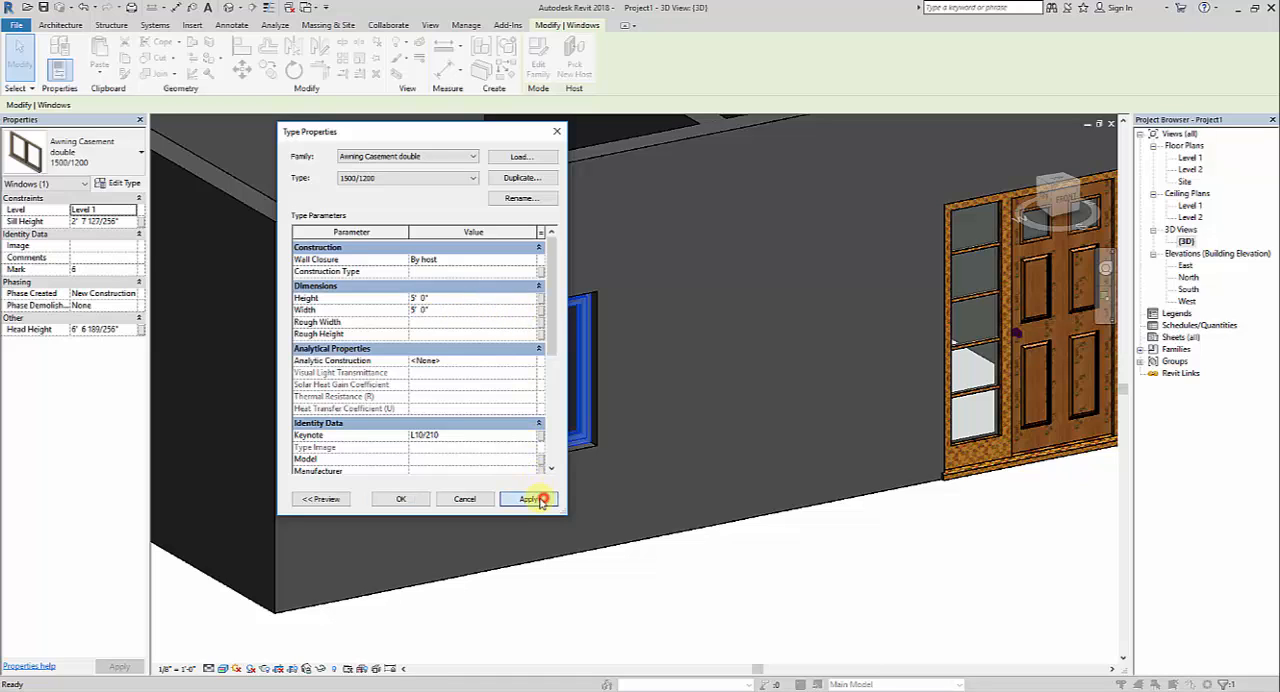
pyautogui.click(400, 498)
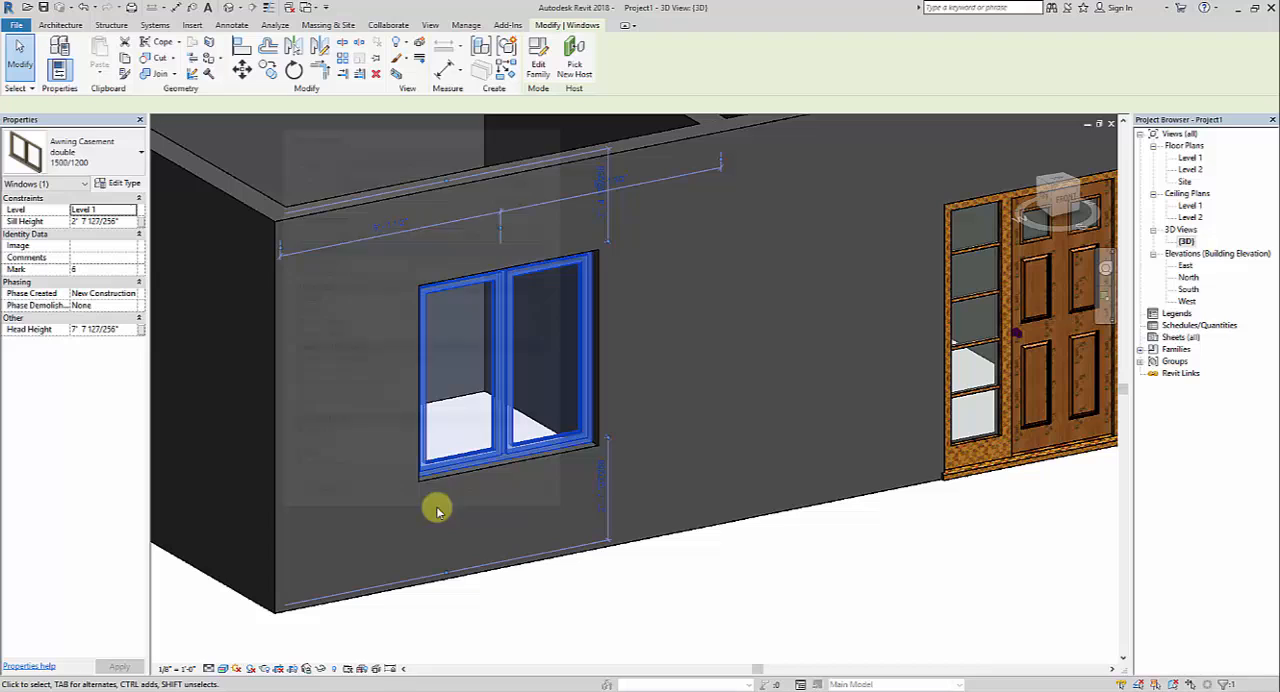
# Set the front casement window's sill height to 2' 0"
pyautogui.click(129, 222)
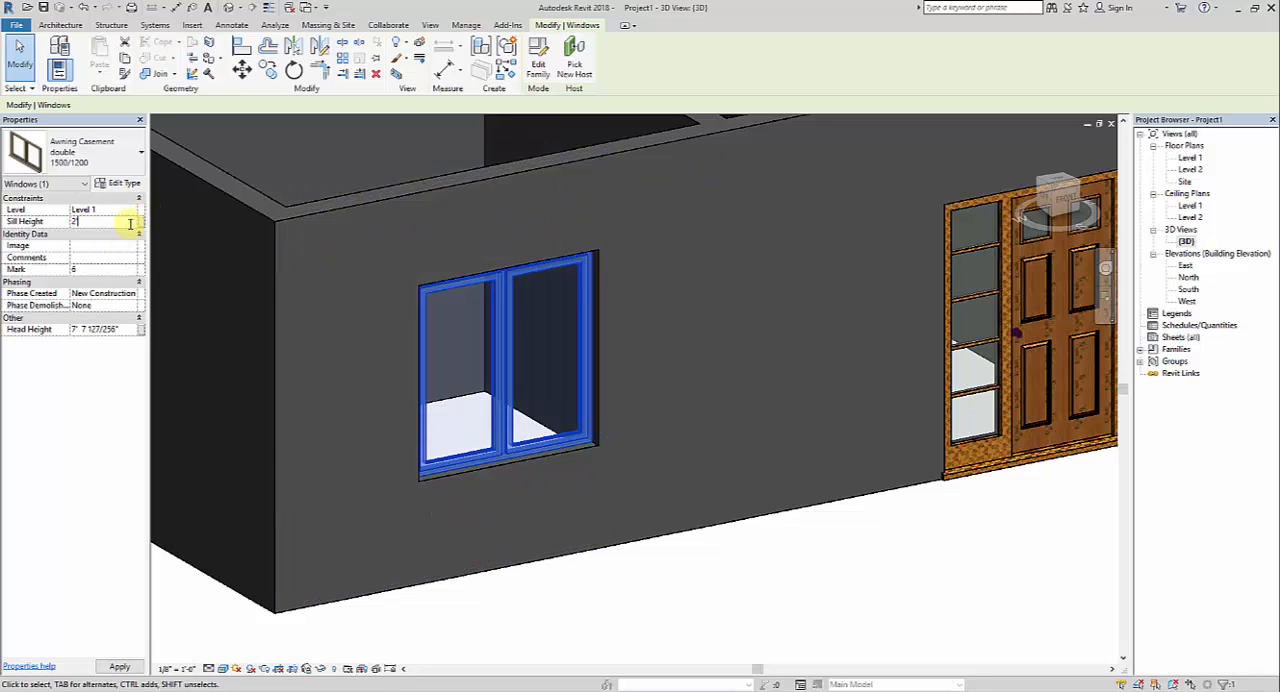
pyautogui.click(785, 573)
pyautogui.scroll(-3, 626, 449)
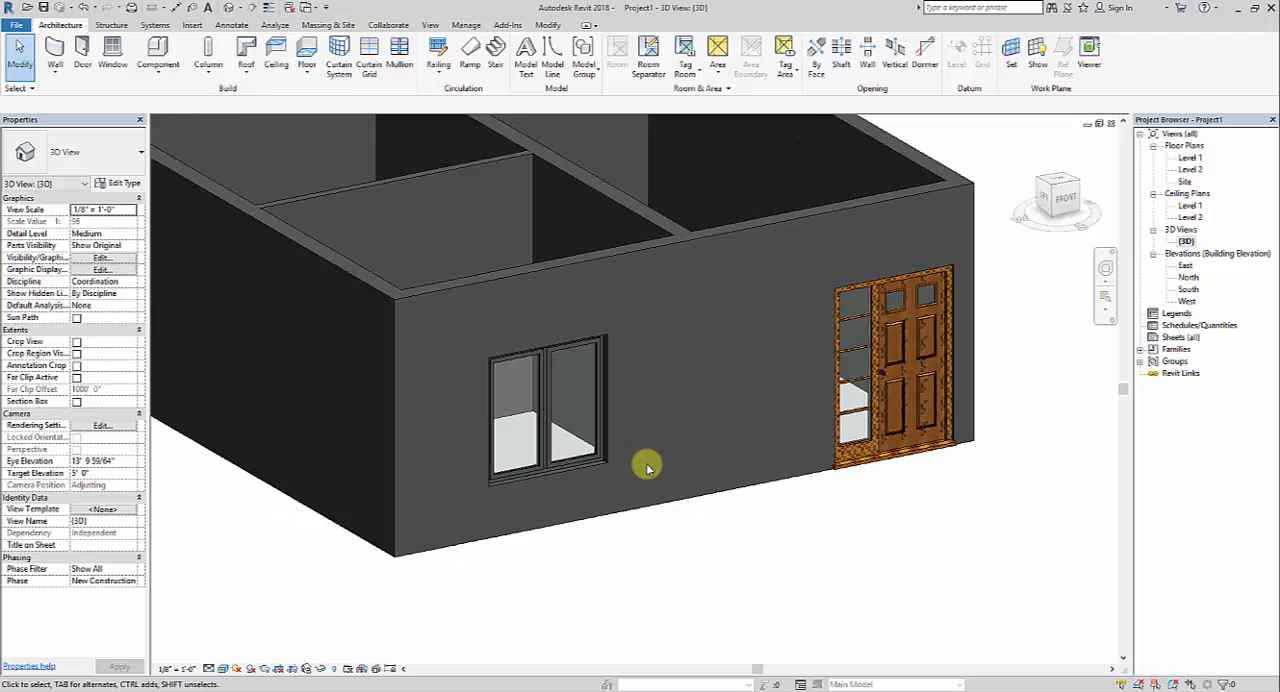
# Examine the front casement window from several angles in 3D and review its type parameters, including dimensions, analytical properties and identity data
pyautogui.keyDown('shift'); pyautogui.moveTo(715, 515); pyautogui.dragTo(457, 486, button='middle'); pyautogui.keyUp('shift')
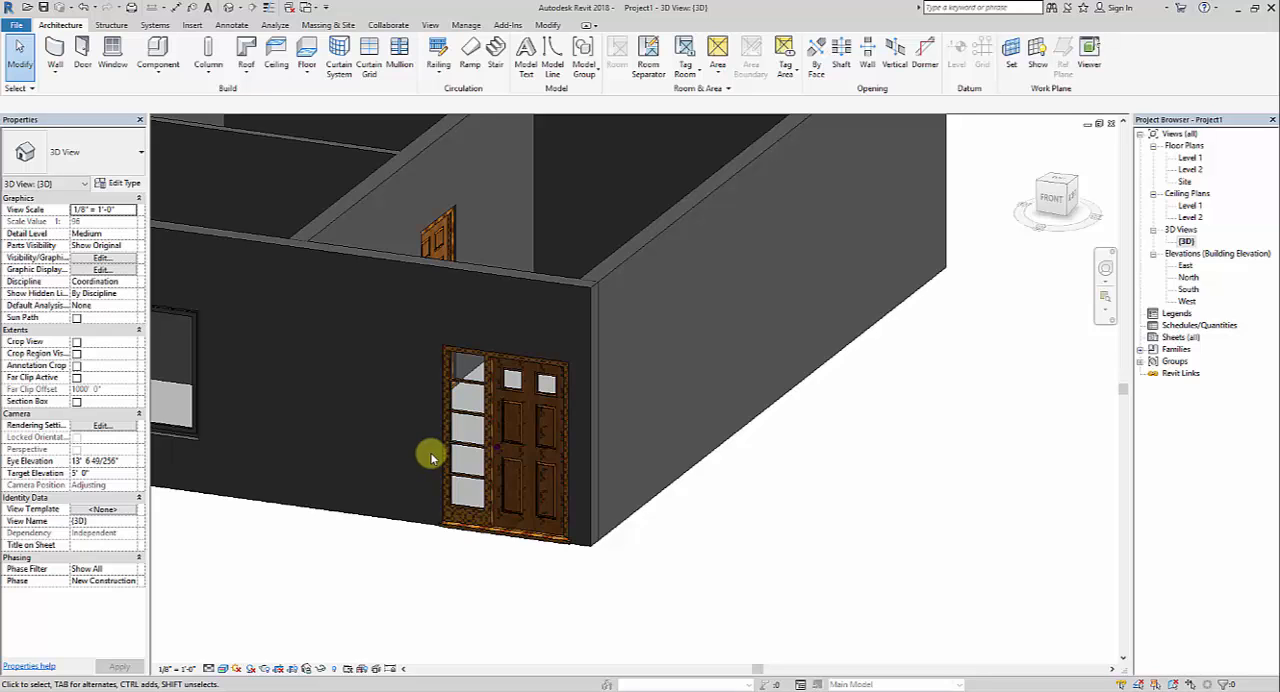
pyautogui.scroll(-3, 432, 457)
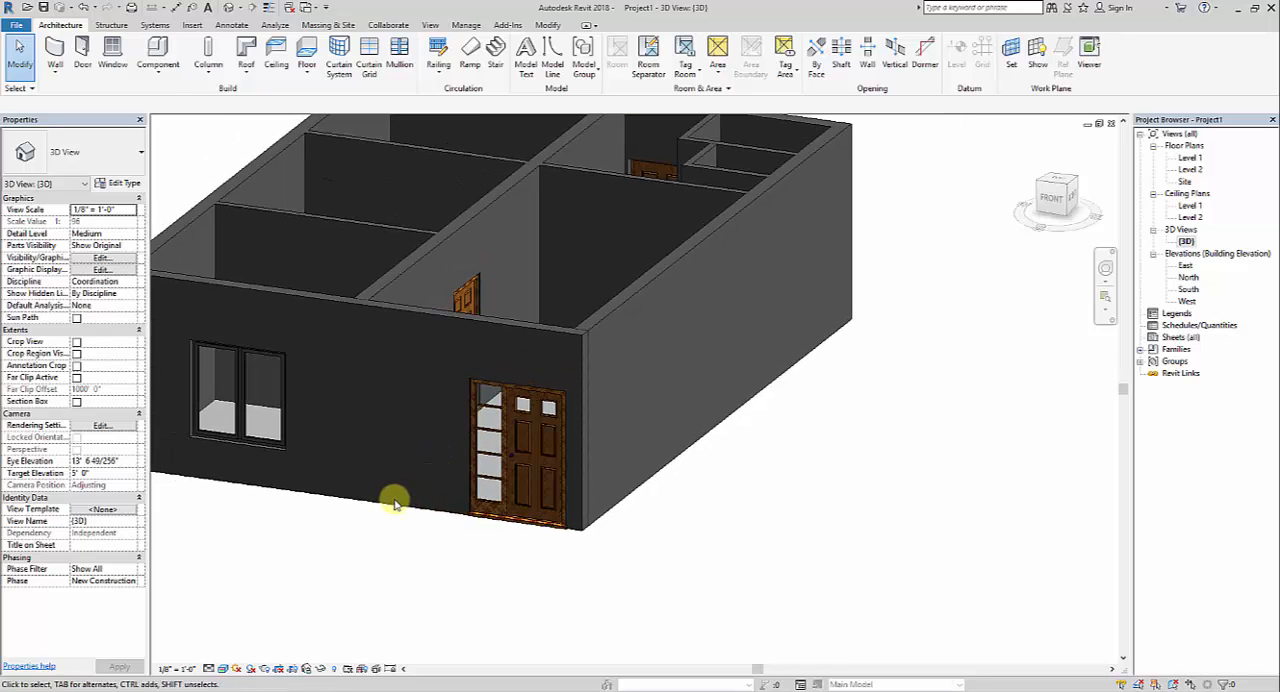
pyautogui.keyDown('shift'); pyautogui.moveTo(397, 508); pyautogui.dragTo(676, 481, button='middle'); pyautogui.keyUp('shift')
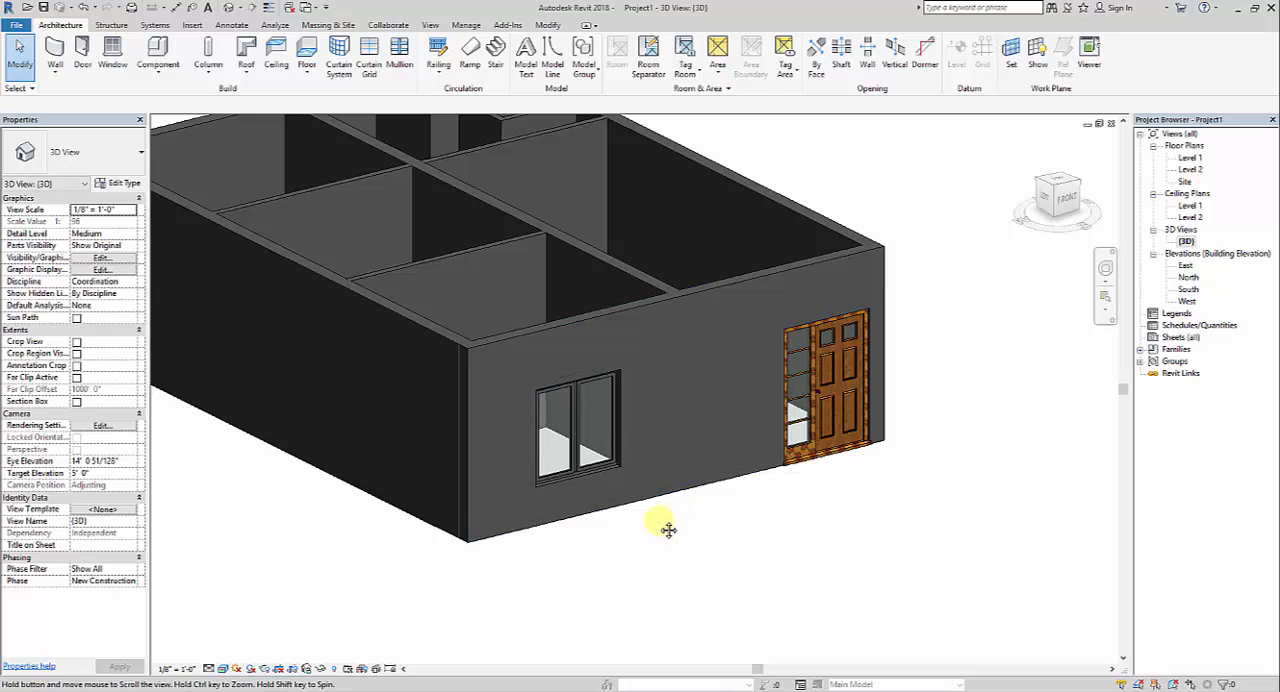
pyautogui.keyDown('shift'); pyautogui.moveTo(662, 523); pyautogui.dragTo(606, 538, button='middle'); pyautogui.keyUp('shift')
pyautogui.scroll(2, 627, 480)
pyautogui.scroll(2, 638, 491)
pyautogui.click(572, 515)
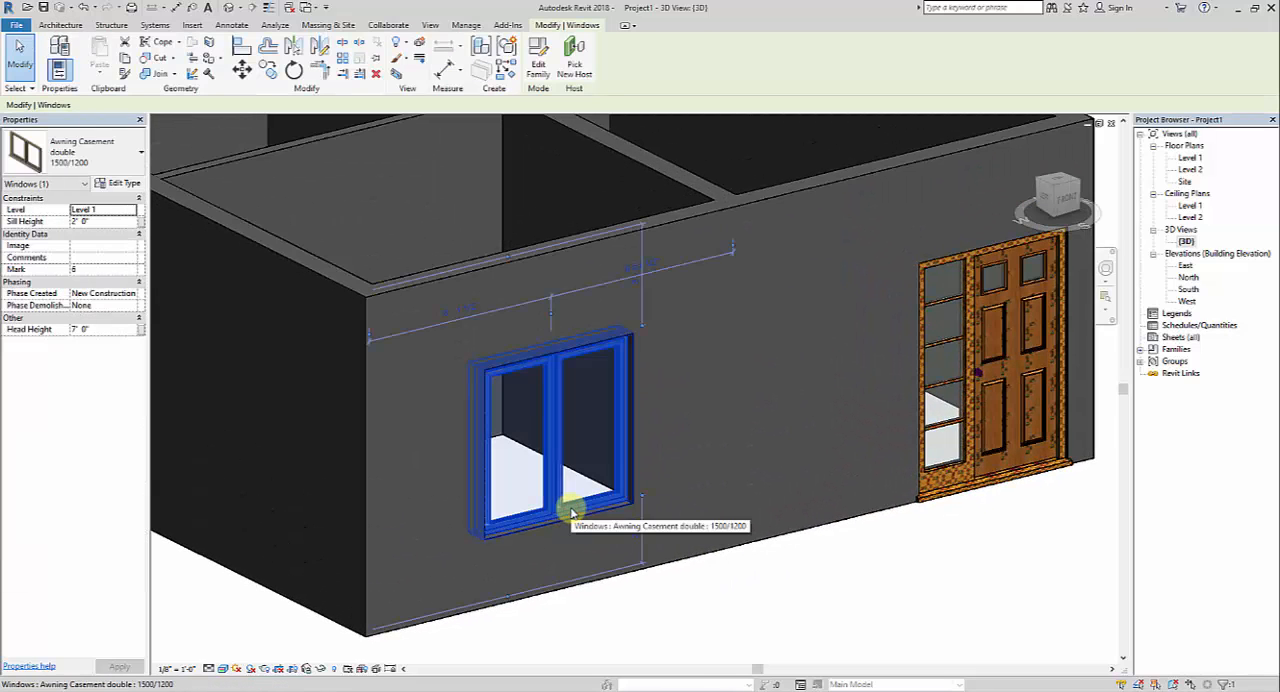
pyautogui.click(120, 184)
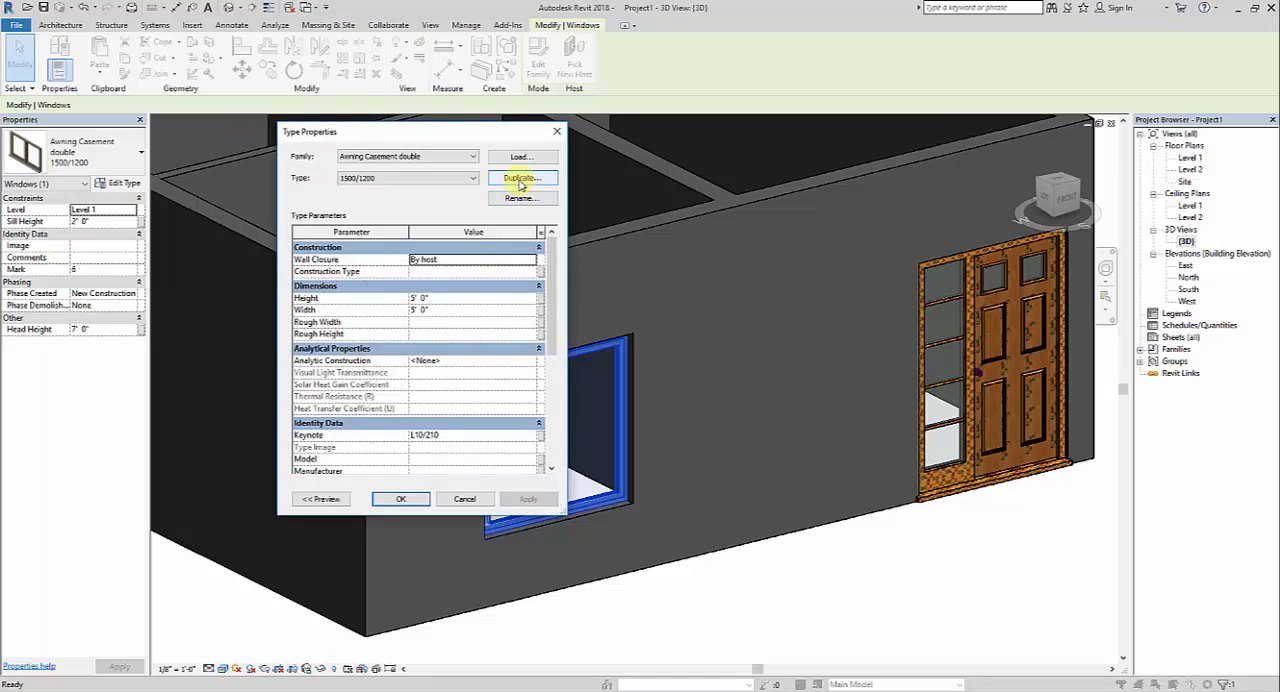
pyautogui.moveTo(551, 320); pyautogui.dragTo(552, 250)
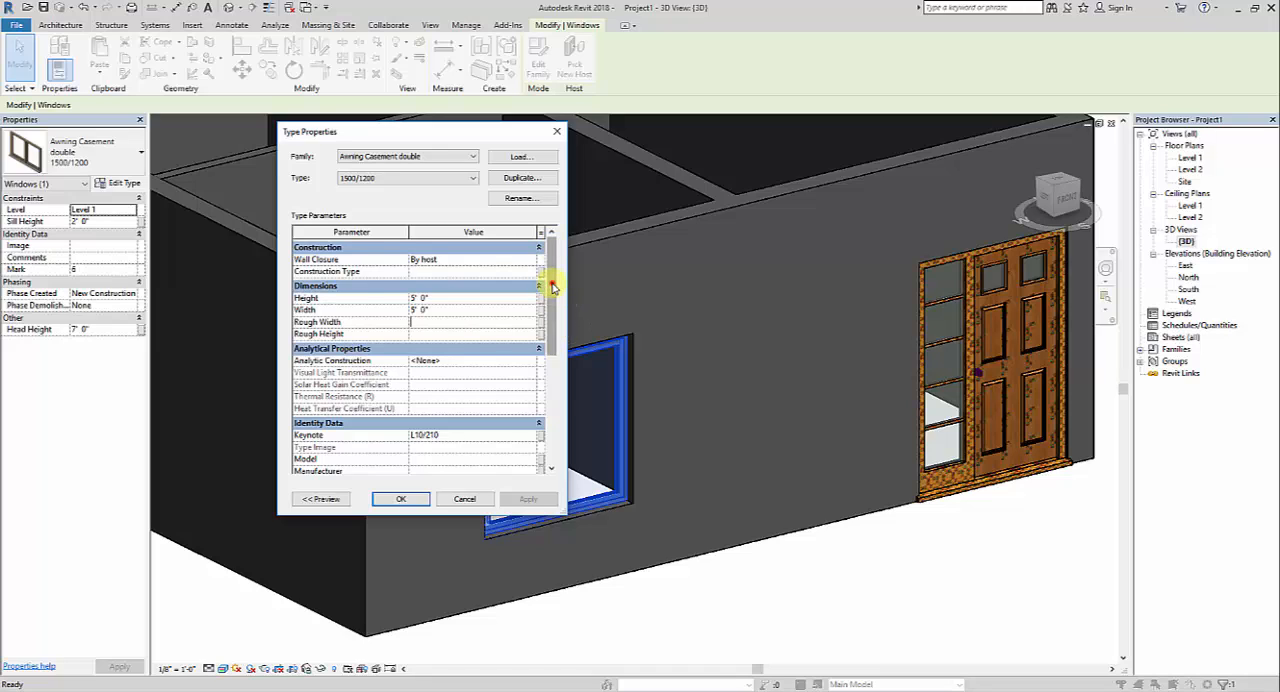
pyautogui.moveTo(551, 271); pyautogui.dragTo(557, 343)
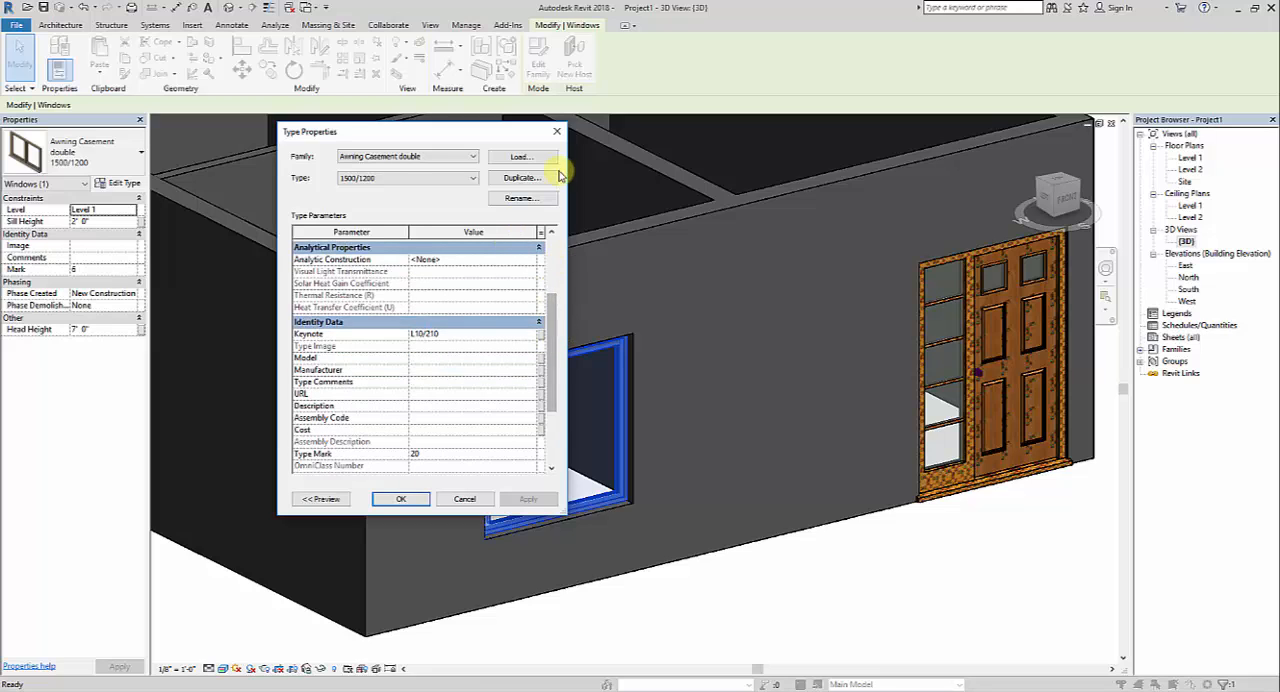
pyautogui.click(556, 131)
pyautogui.click(818, 557)
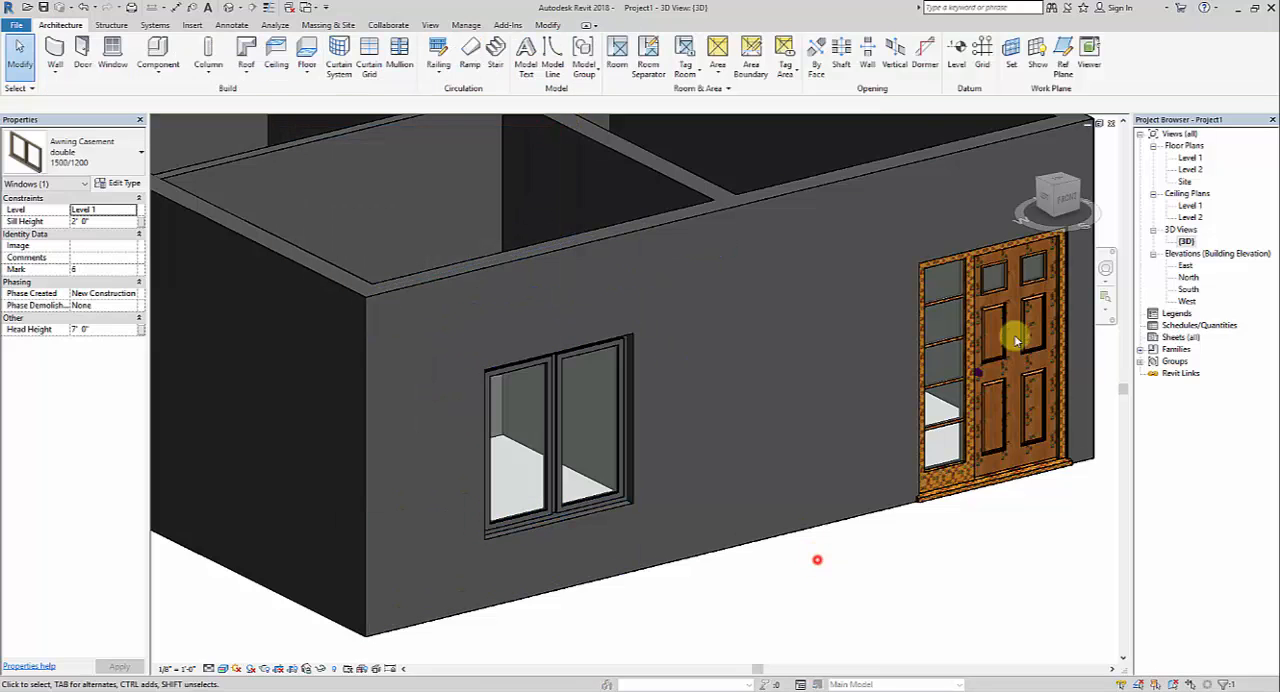
# In the Level 1 floor plan, start placing a window and load the Dbl Plain family from the Metric Library's Windows folder
pyautogui.doubleClick(1190, 157)
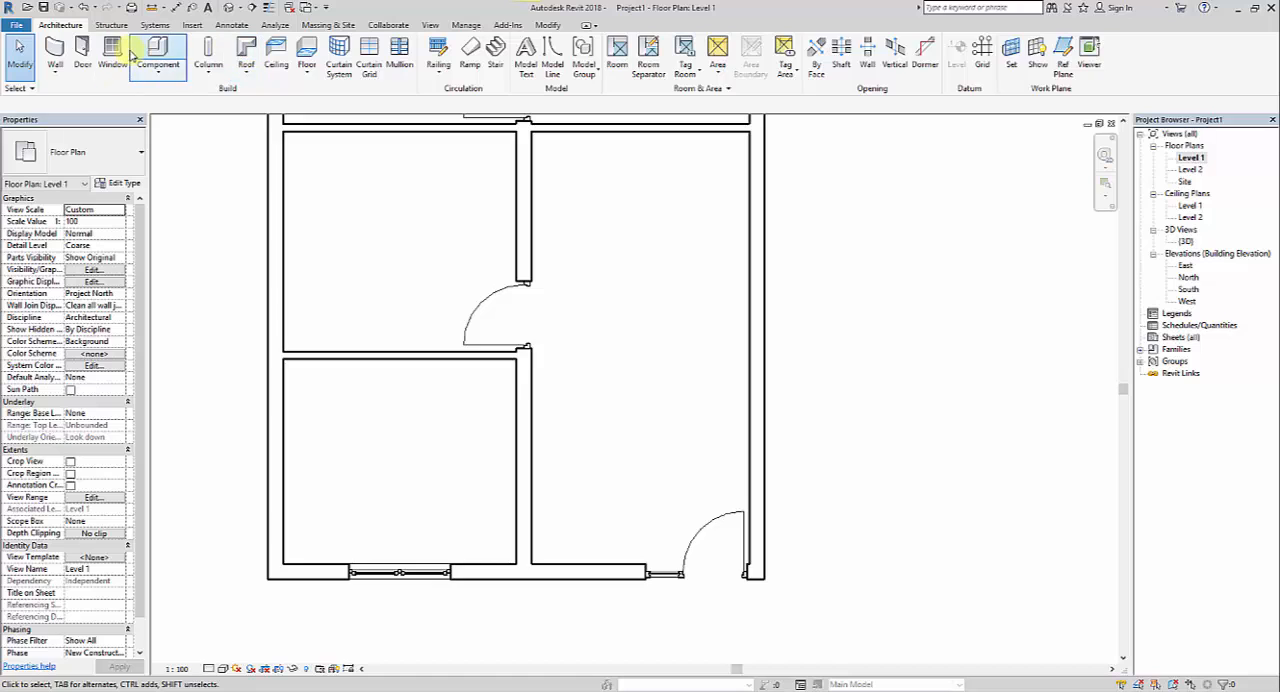
pyautogui.click(113, 55)
pyautogui.click(540, 62)
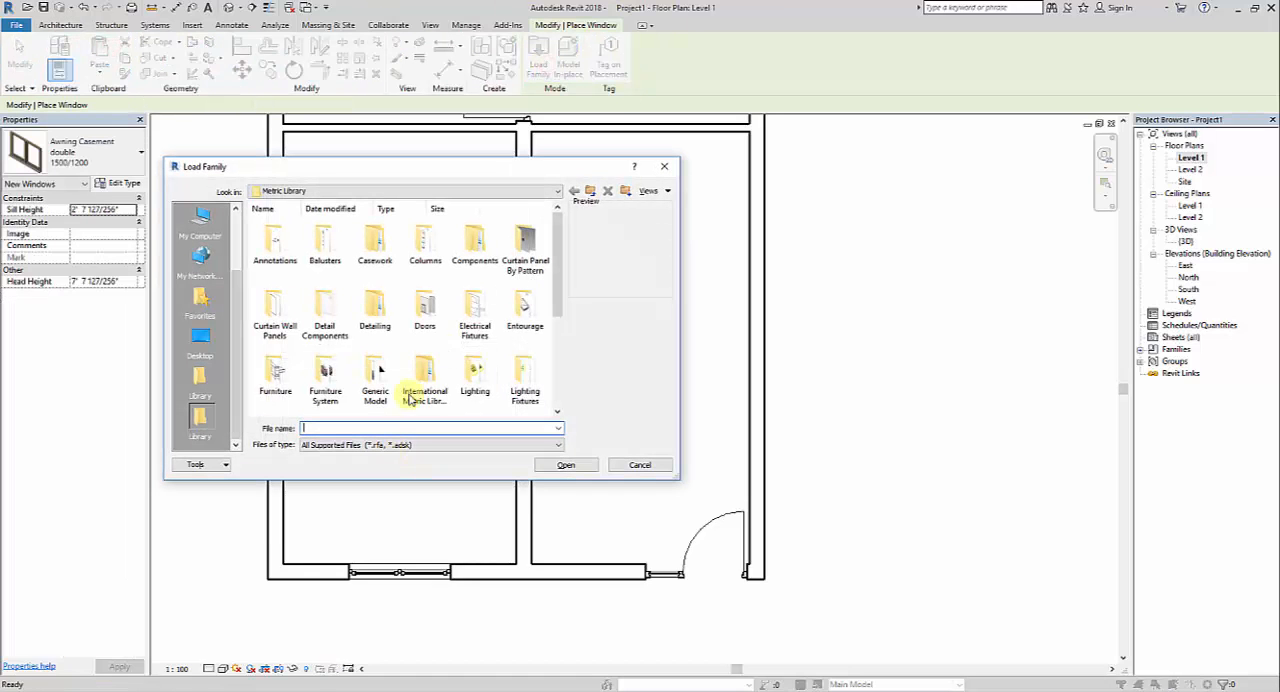
pyautogui.scroll(-5, 335, 380)
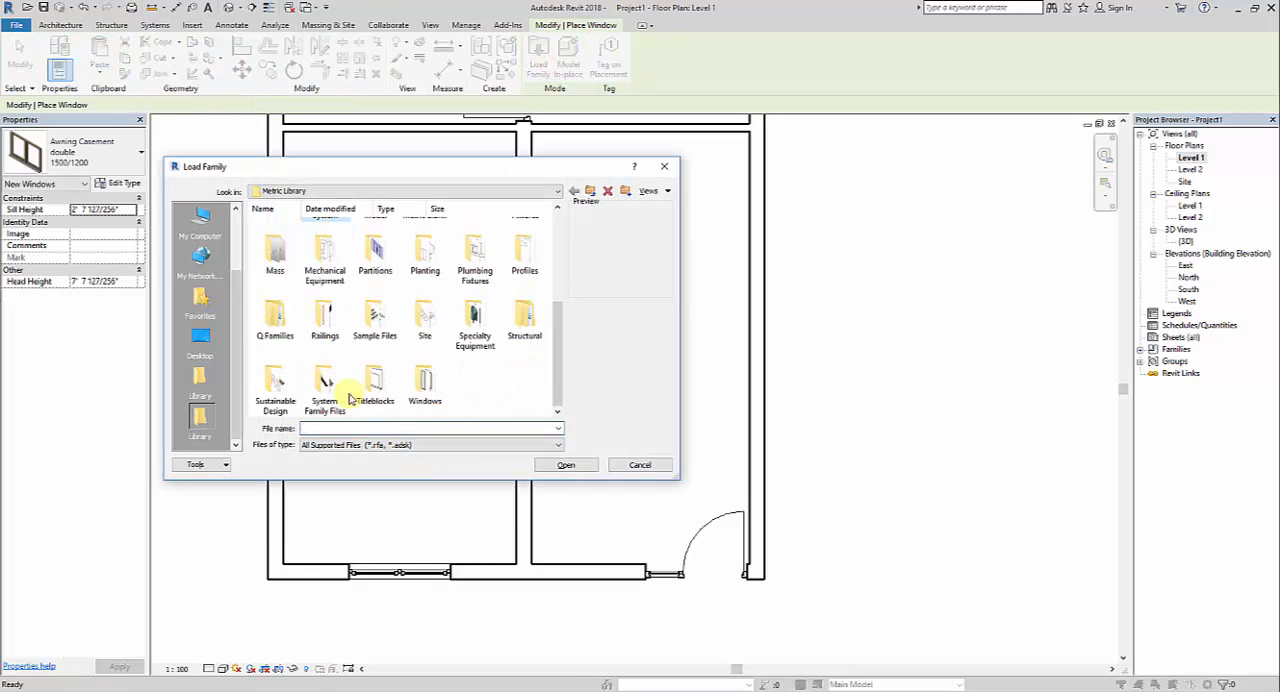
pyautogui.doubleClick(425, 385)
pyautogui.scroll(-2, 340, 332)
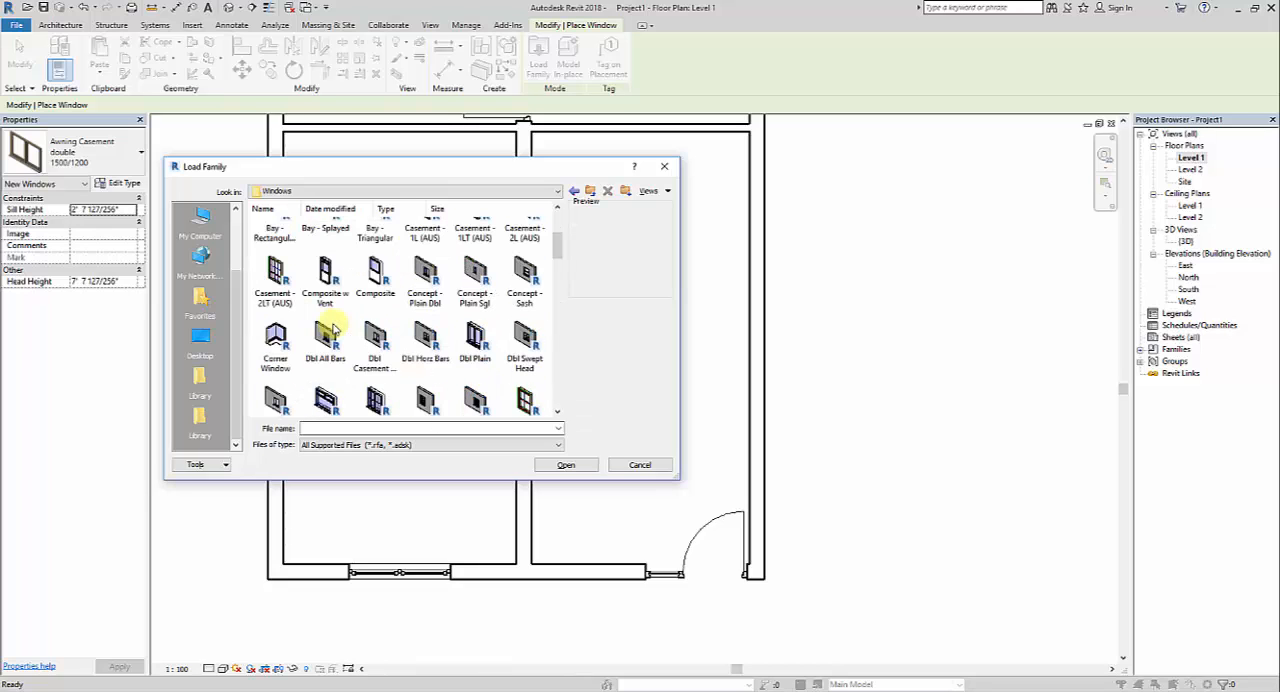
pyautogui.scroll(-3, 400, 330)
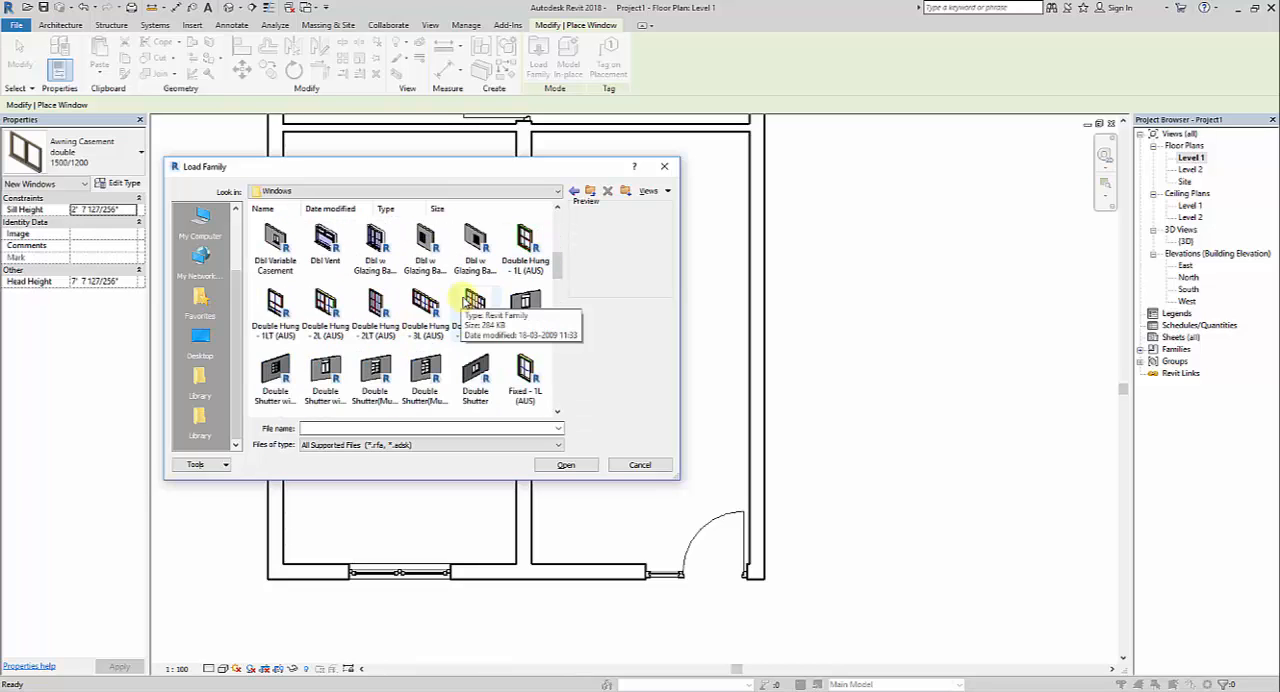
pyautogui.scroll(3, 475, 335)
pyautogui.click(478, 340)
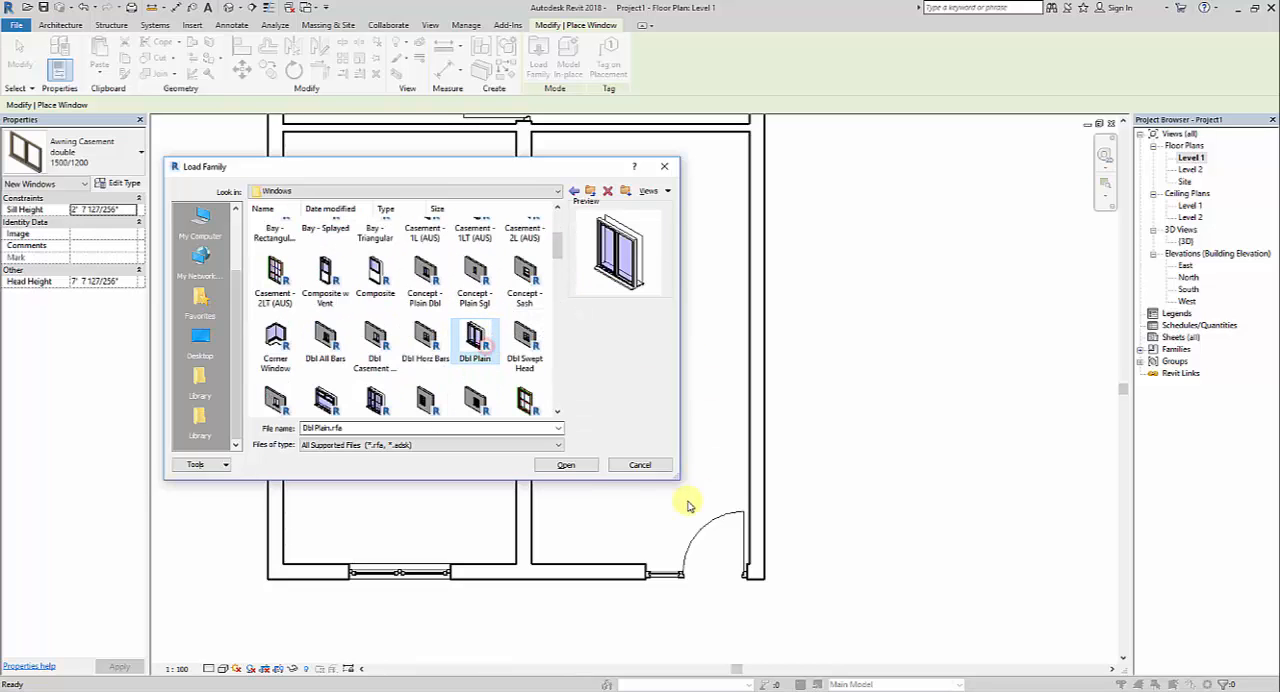
pyautogui.click(567, 465)
# Place a Dbl Plain window in the large room's right exterior wall near the entrance door, and show it in the 3D view
pyautogui.click(686, 420)
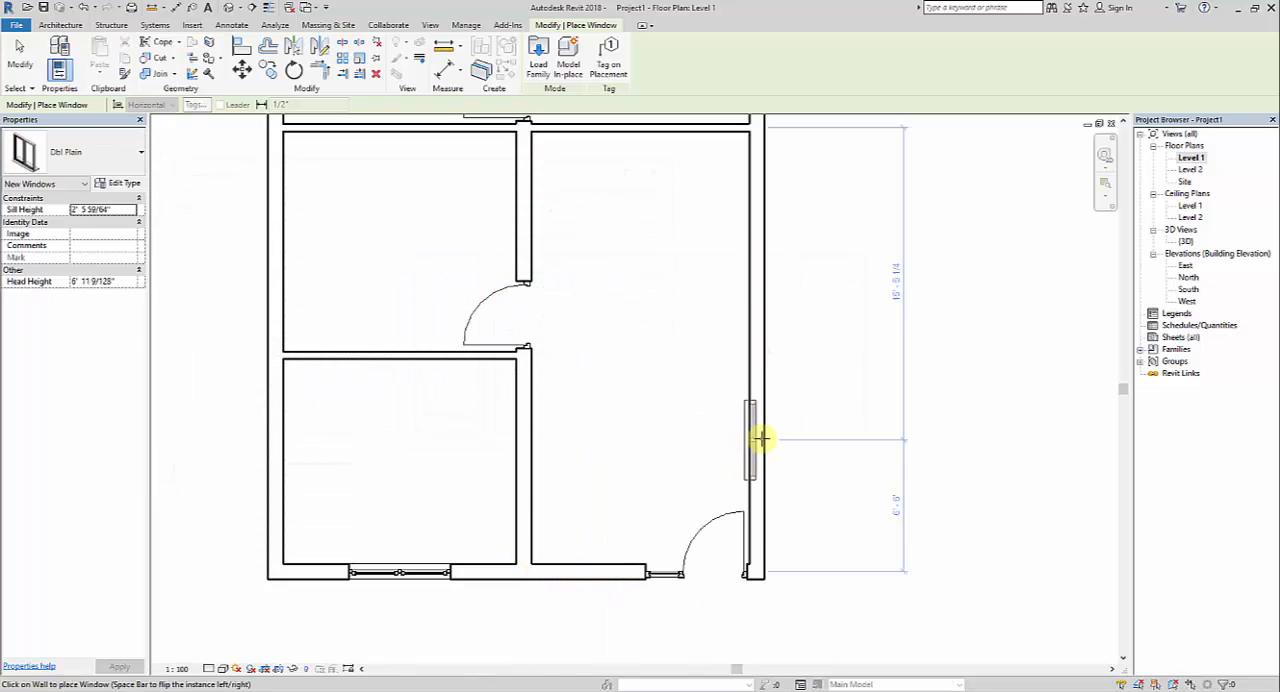
pyautogui.click(761, 422)
pyautogui.doubleClick(1185, 241)
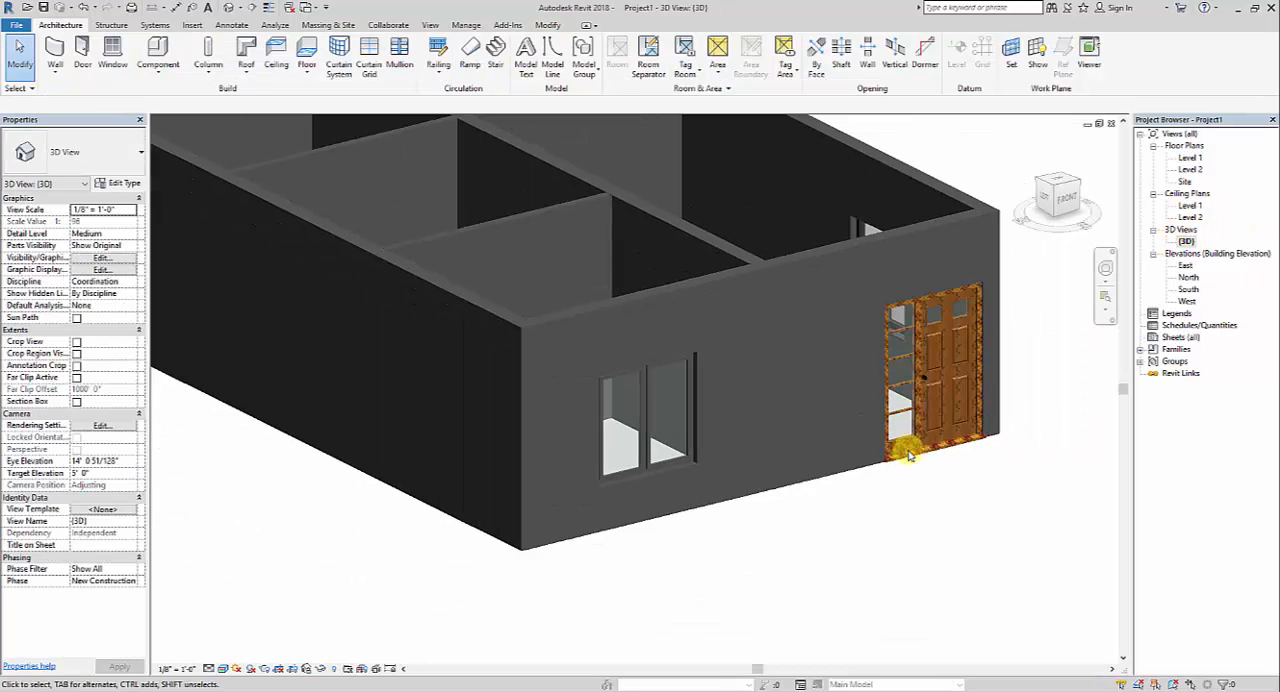
pyautogui.moveTo(894, 437)
pyautogui.keyDown('shift'); pyautogui.mouseDown(button='middle')
pyautogui.moveTo(857, 471)
pyautogui.moveTo(728, 480)
pyautogui.moveTo(765, 438)
pyautogui.mouseUp(button='middle'); pyautogui.keyUp('shift')
pyautogui.scroll(6, 765, 438)
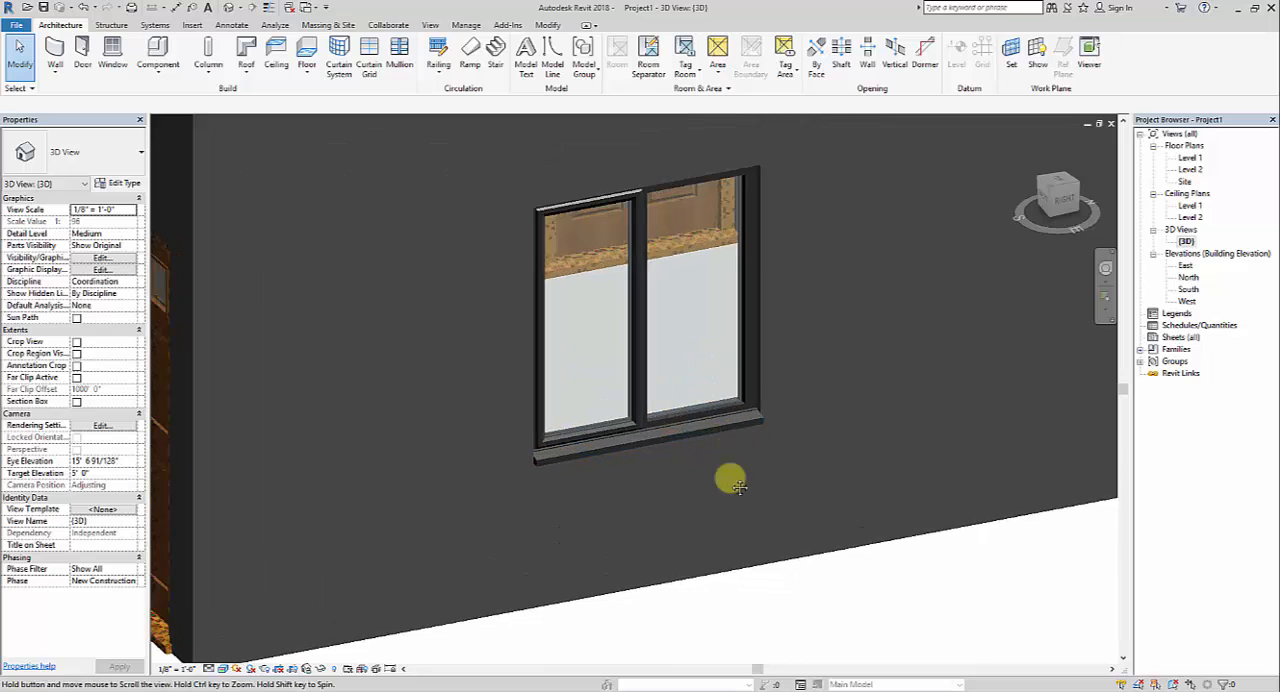
# Set the Dbl Plain window type's rough width and rough height to 4' 0"
pyautogui.click(679, 478)
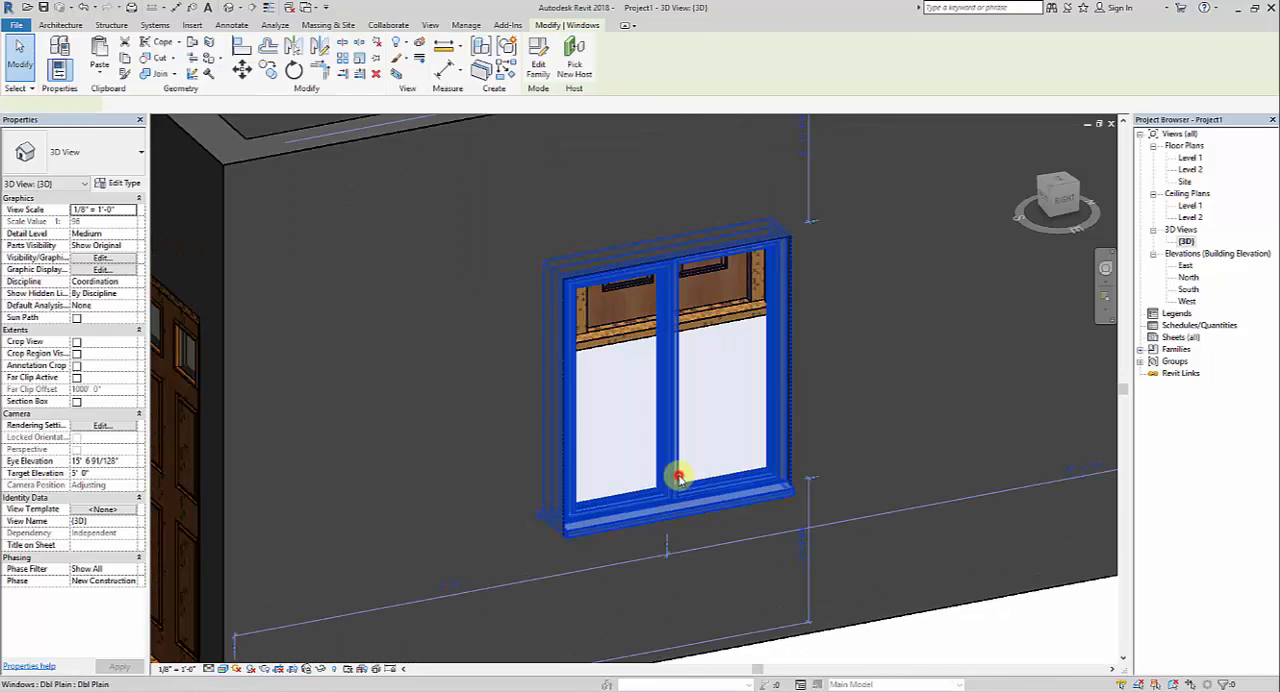
pyautogui.click(124, 182)
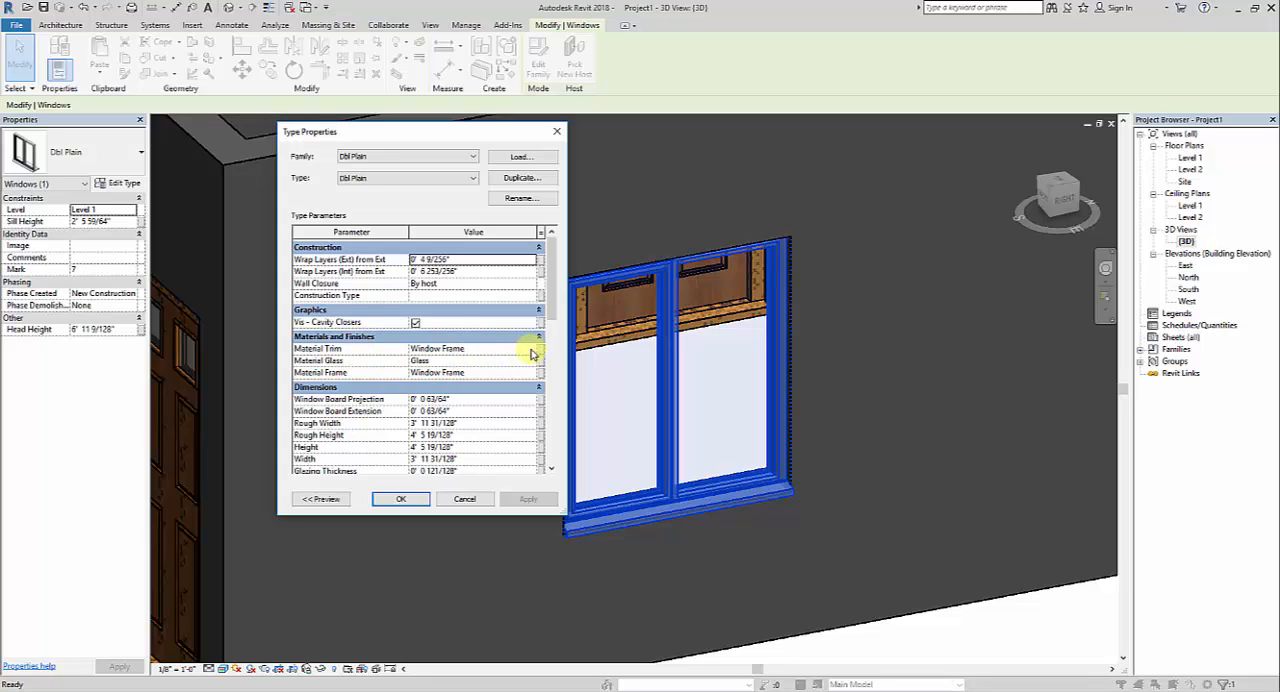
pyautogui.click(500, 429)
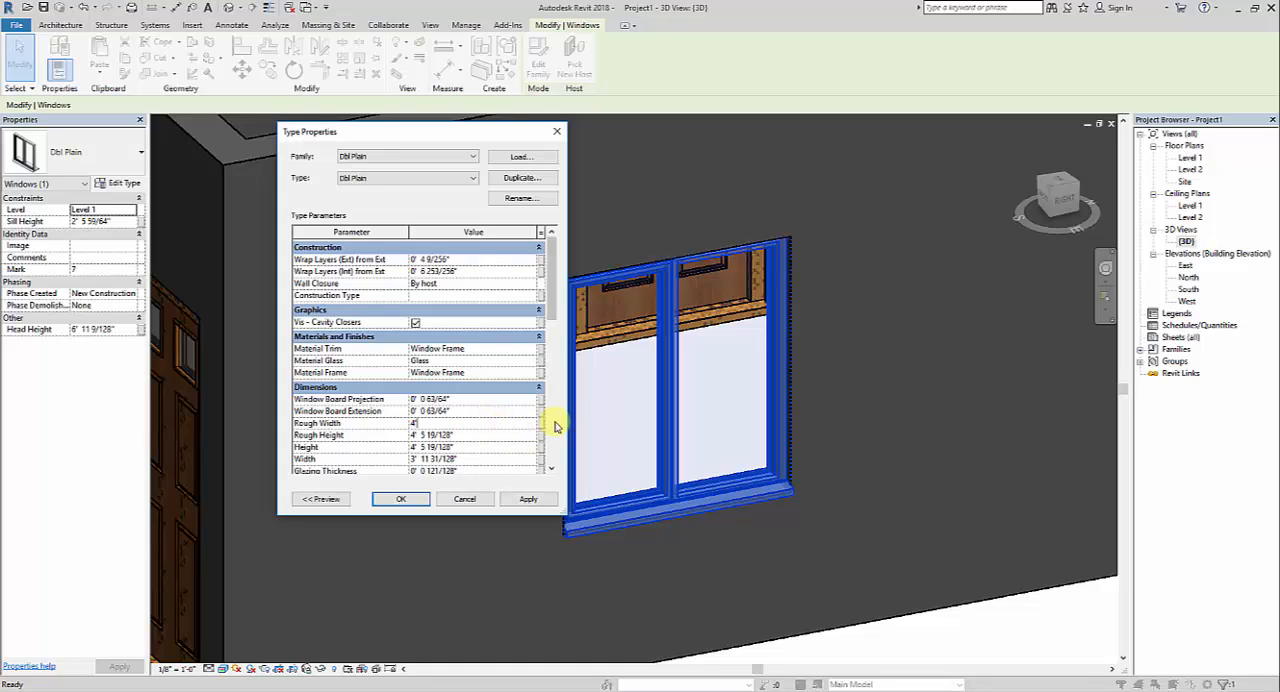
pyautogui.click(476, 436)
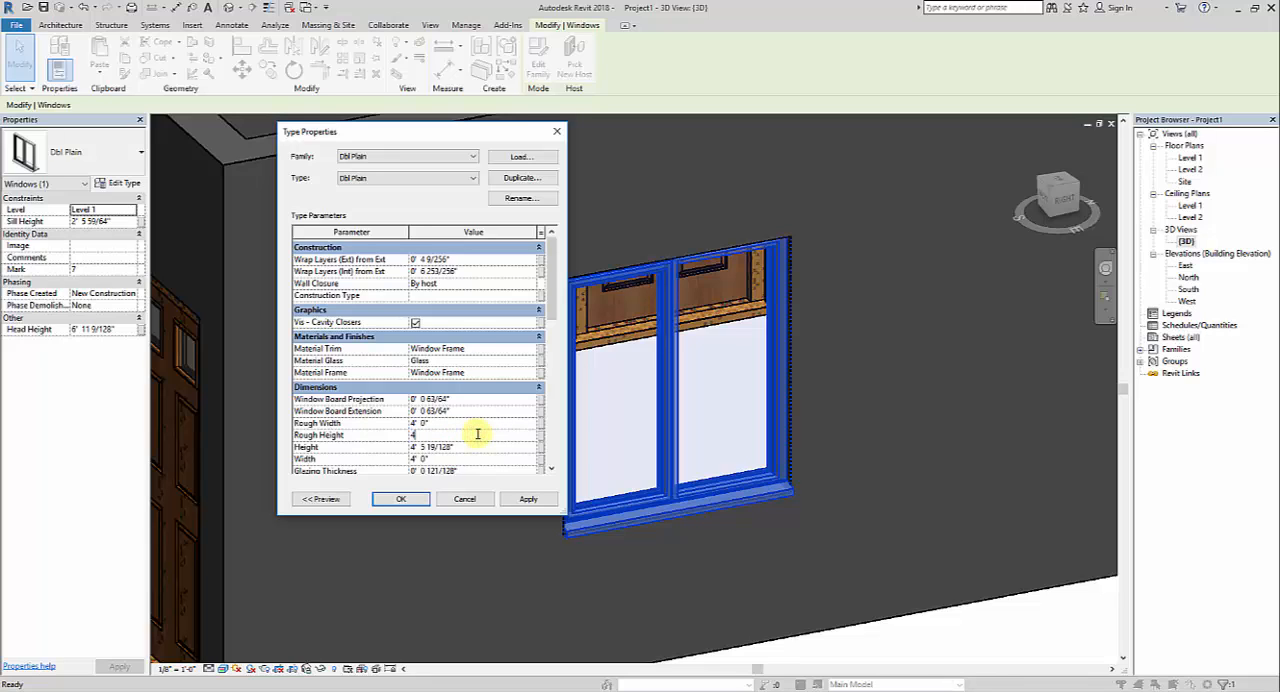
pyautogui.click(415, 502)
pyautogui.scroll(-4, 480, 428)
pyautogui.click(734, 583)
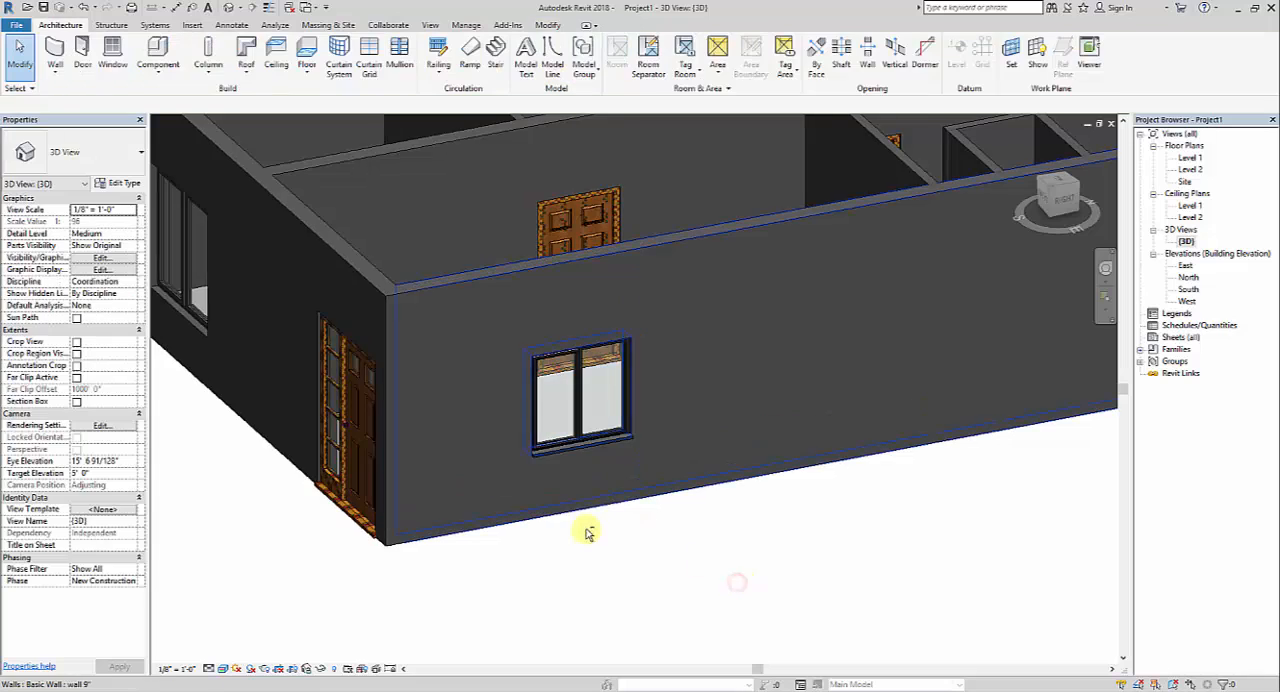
# Set the sill height of the Dbl Plain window in the side wall to 3' 0"
pyautogui.keyDown('shift'); pyautogui.moveTo(586, 529); pyautogui.dragTo(622, 482, button='middle'); pyautogui.keyUp('shift')
pyautogui.click(640, 320)
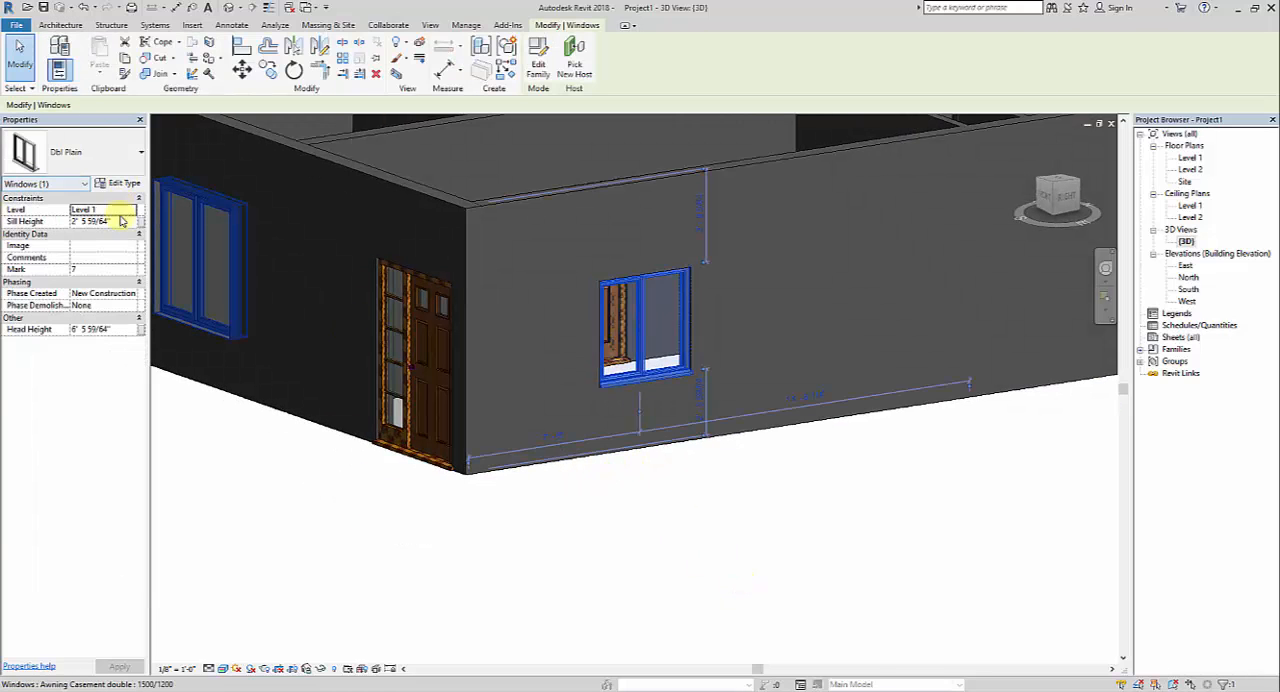
pyautogui.click(131, 211)
pyautogui.click(130, 221)
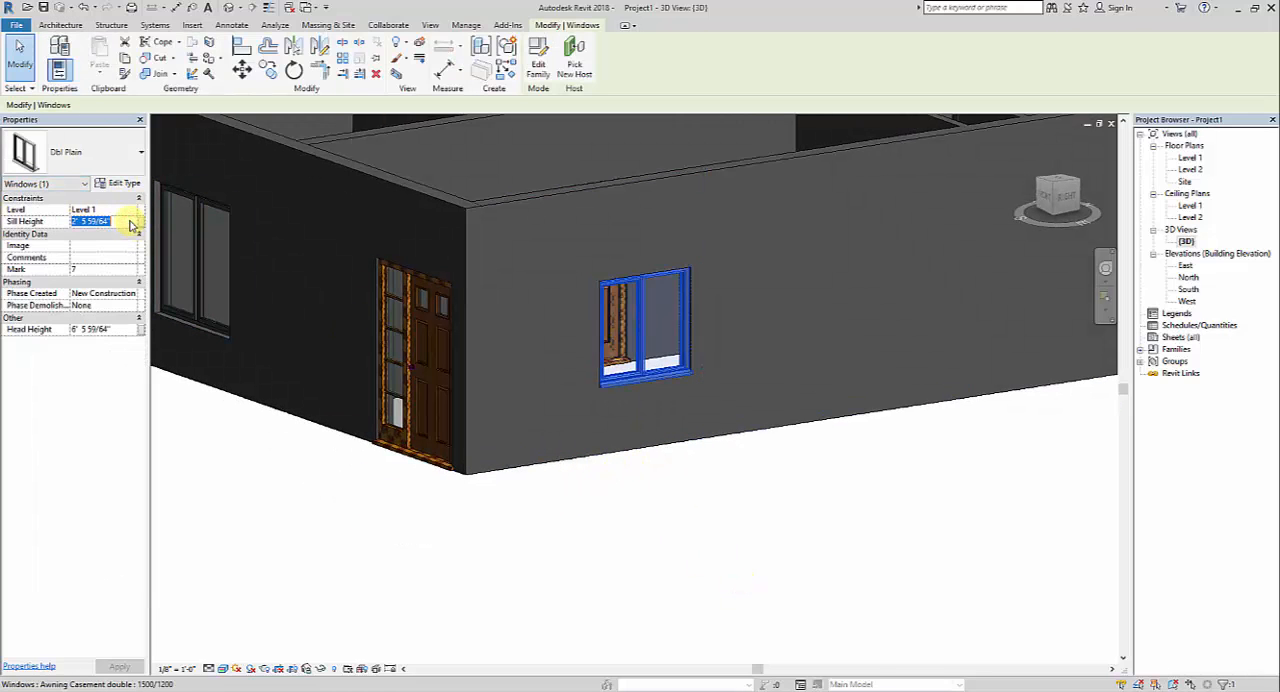
pyautogui.click(838, 500)
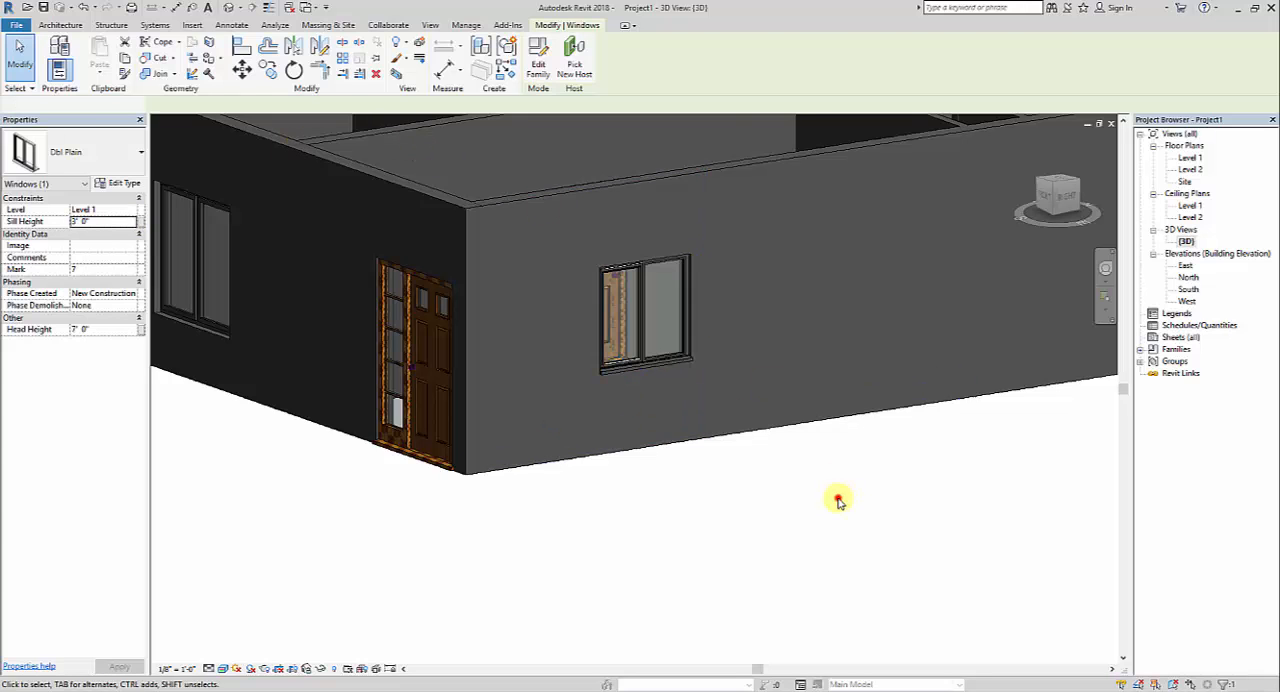
pyautogui.scroll(-3, 572, 440)
pyautogui.keyDown('shift'); pyautogui.moveTo(600, 515); pyautogui.dragTo(764, 594, button='middle'); pyautogui.keyUp('shift')
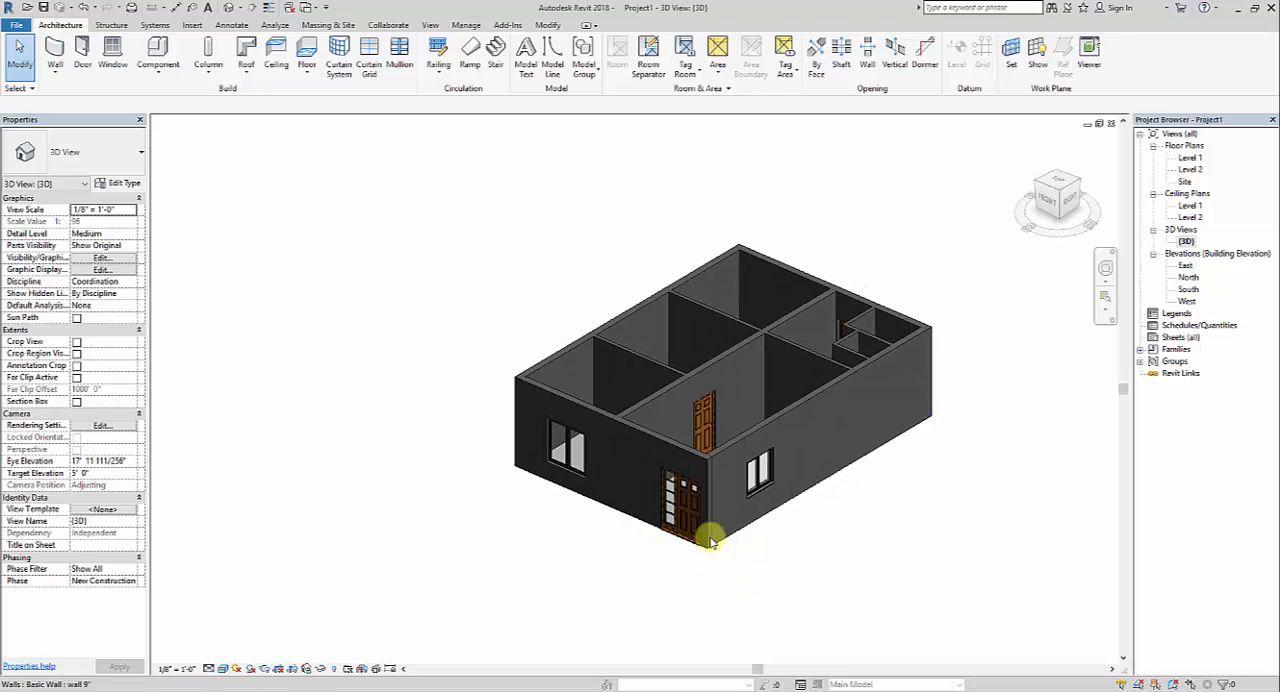
pyautogui.scroll(-2, 708, 525)
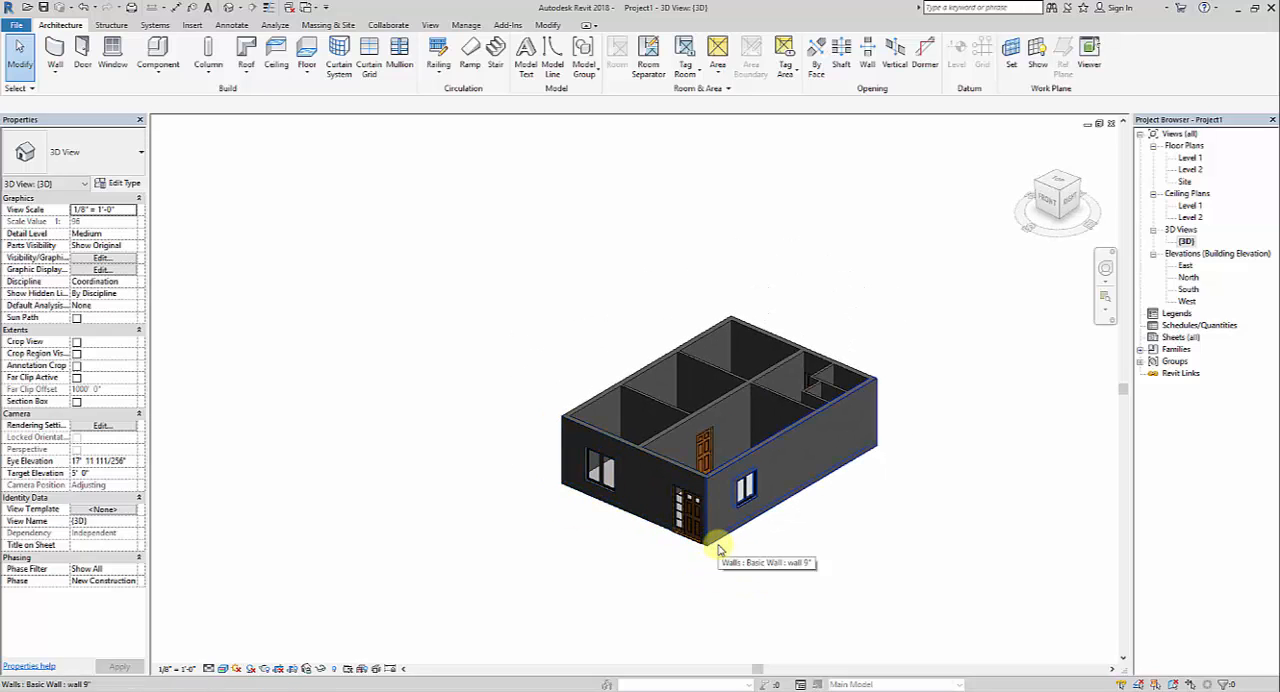